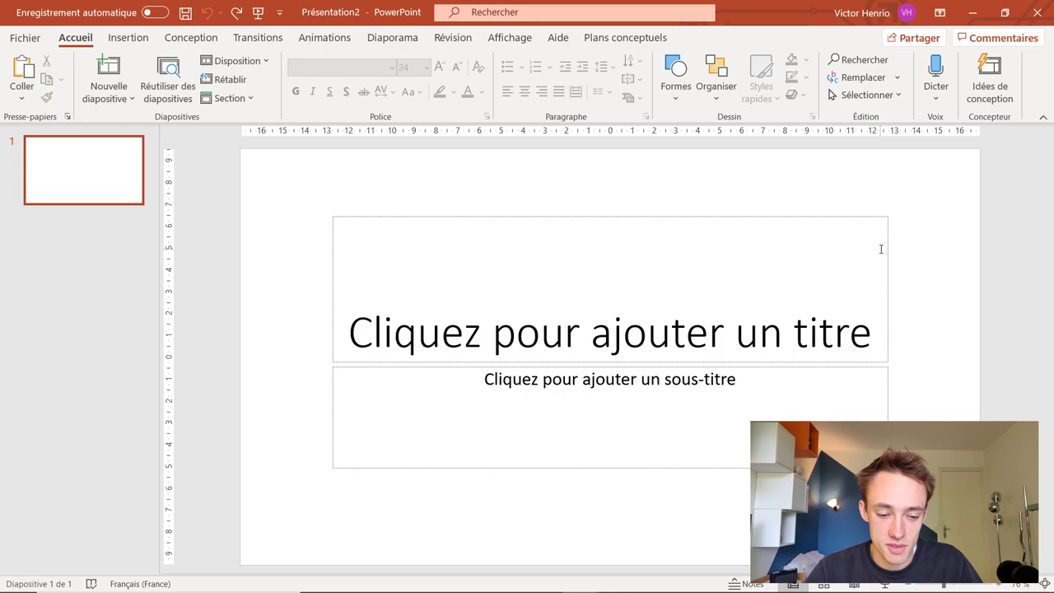
Open the online 3D models catalog from the Insertion tab's Modèles 3D menu.
click(130, 38)
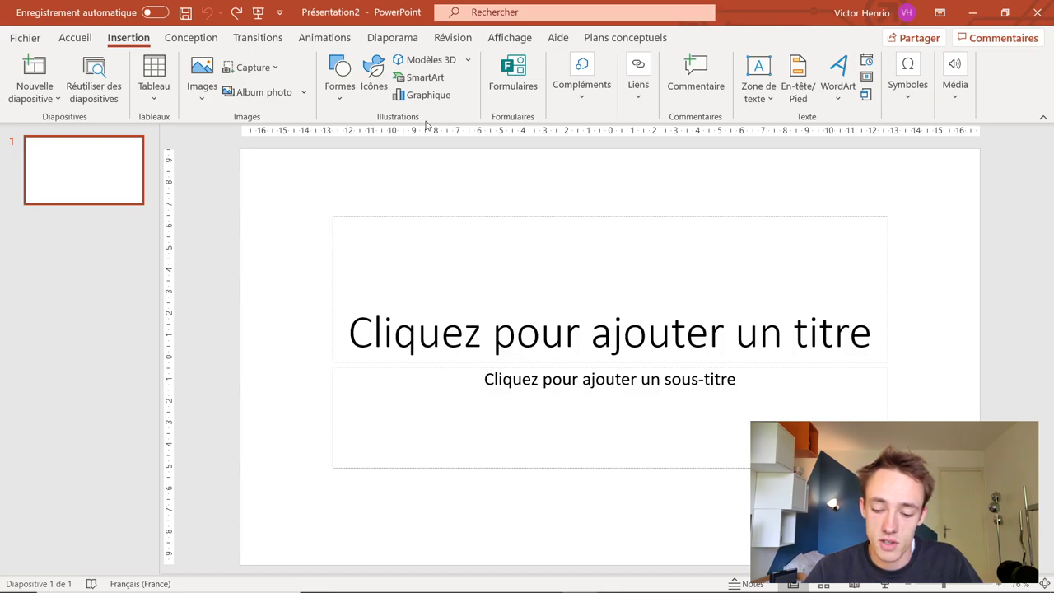
click(467, 59)
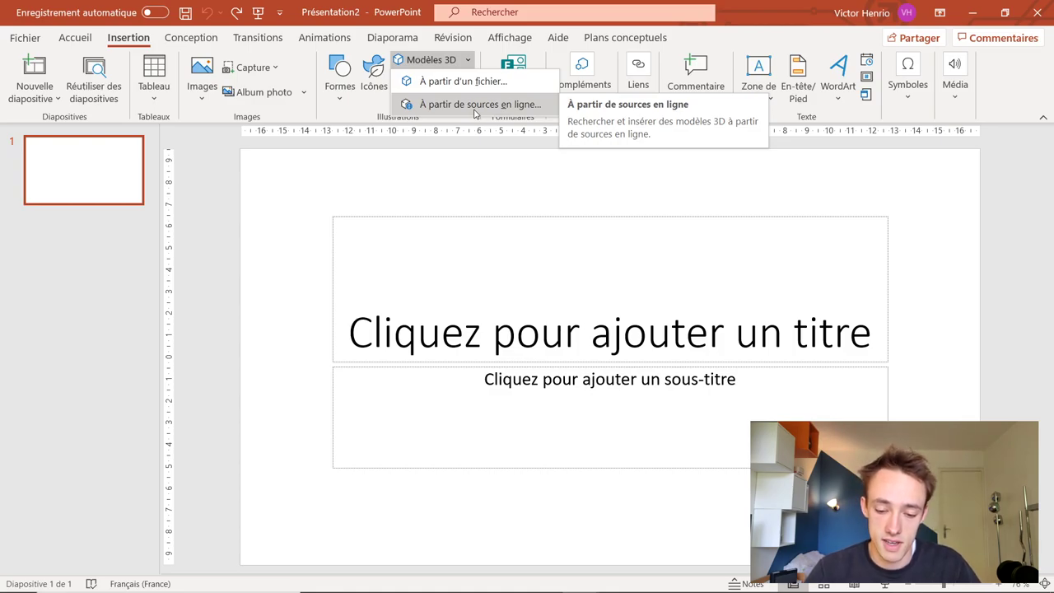
click(475, 107)
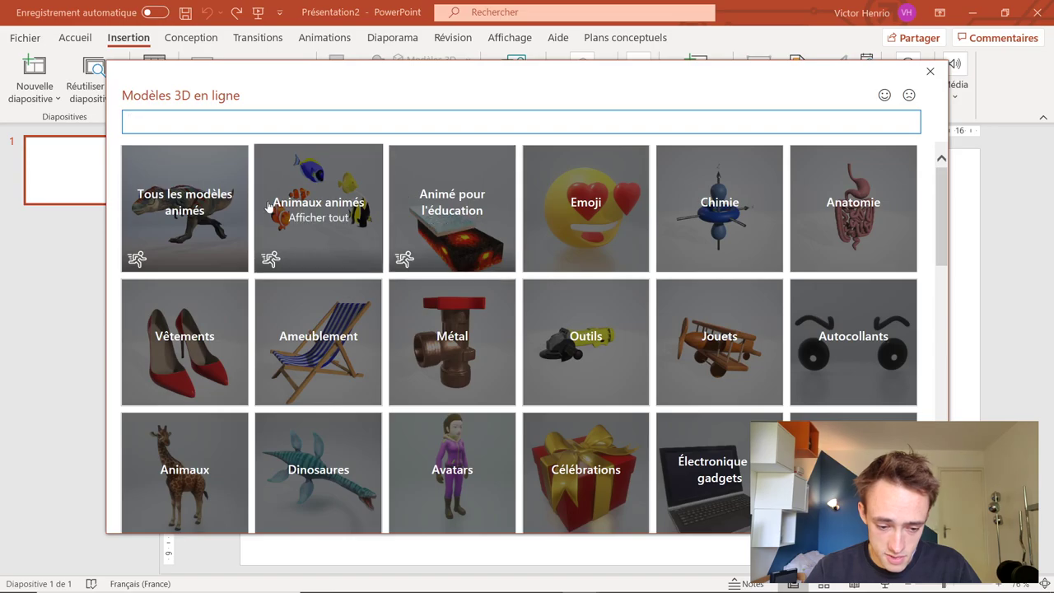
Browse the online 3D catalog and try a search for 'technologie', then clear it.
scroll(648, 224, down, 1)
scroll(648, 224, down, 5)
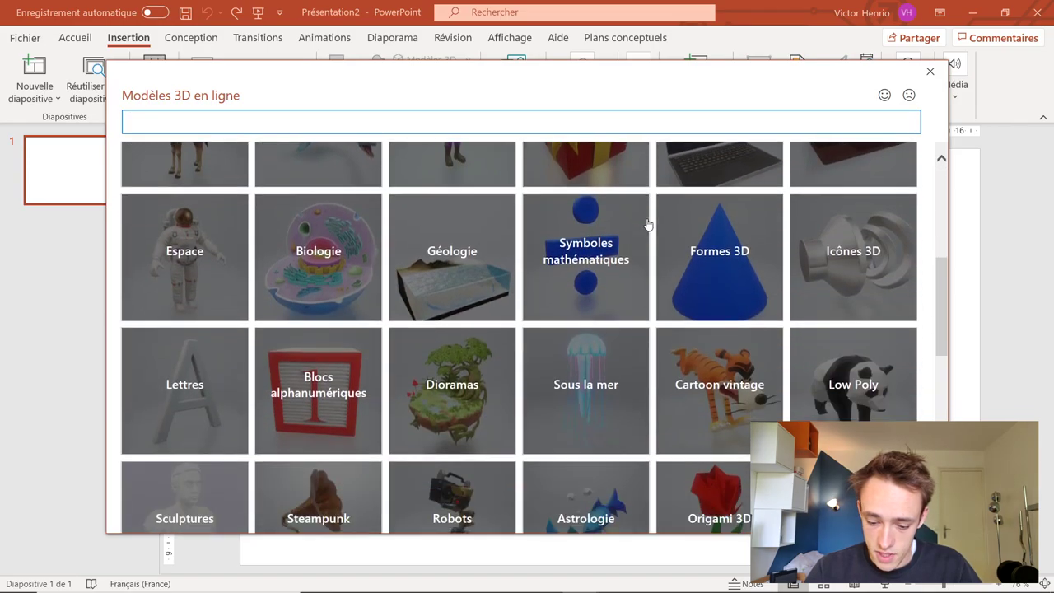
scroll(649, 224, down, 5)
scroll(651, 231, down, 2)
scroll(659, 239, up, 5)
scroll(663, 330, up, 5)
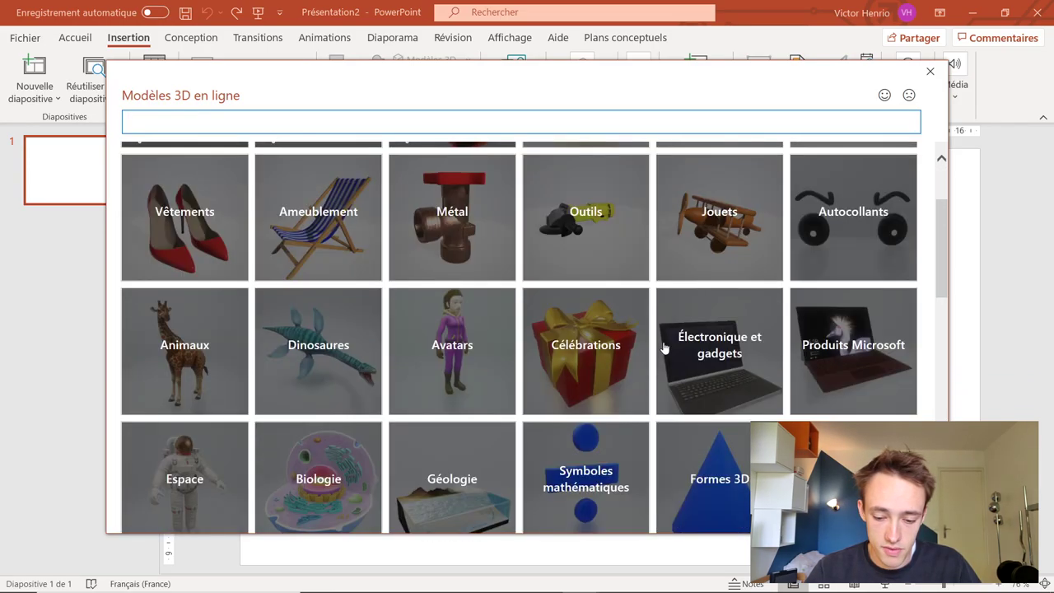
scroll(668, 348, up, 3)
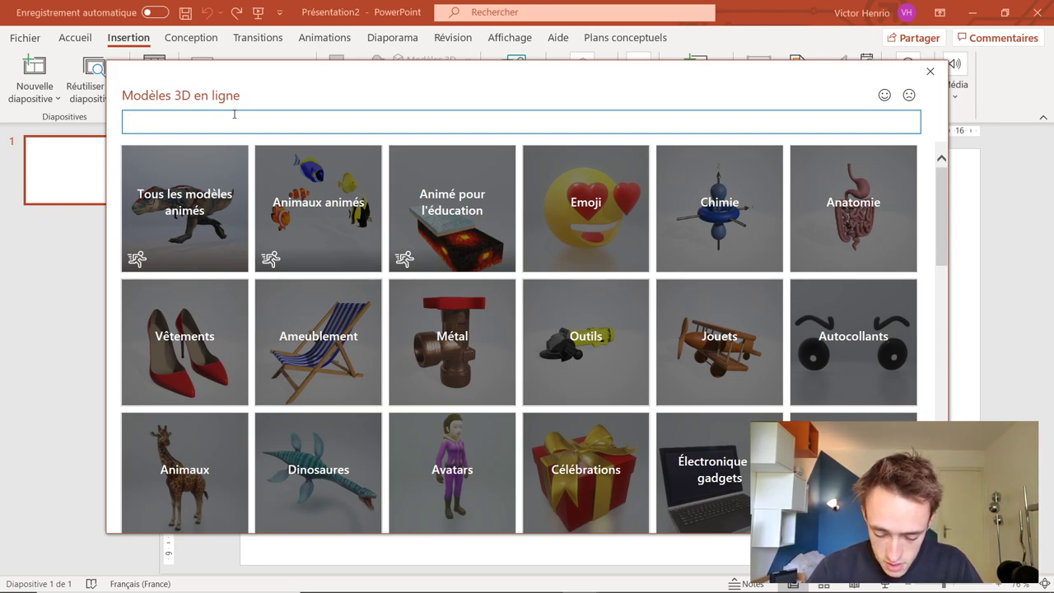
text(technologie)
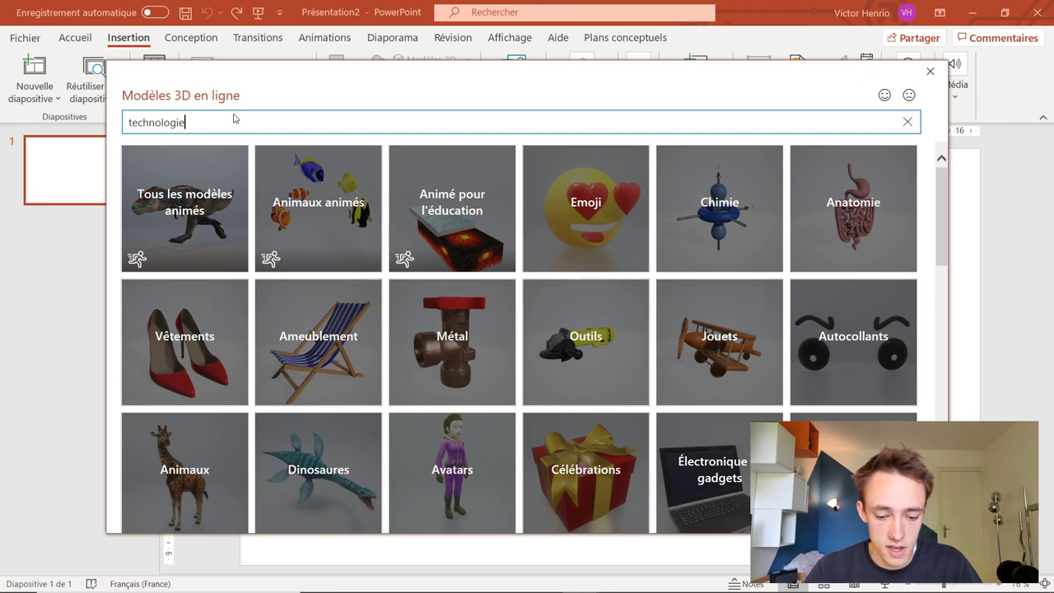
key(Return)
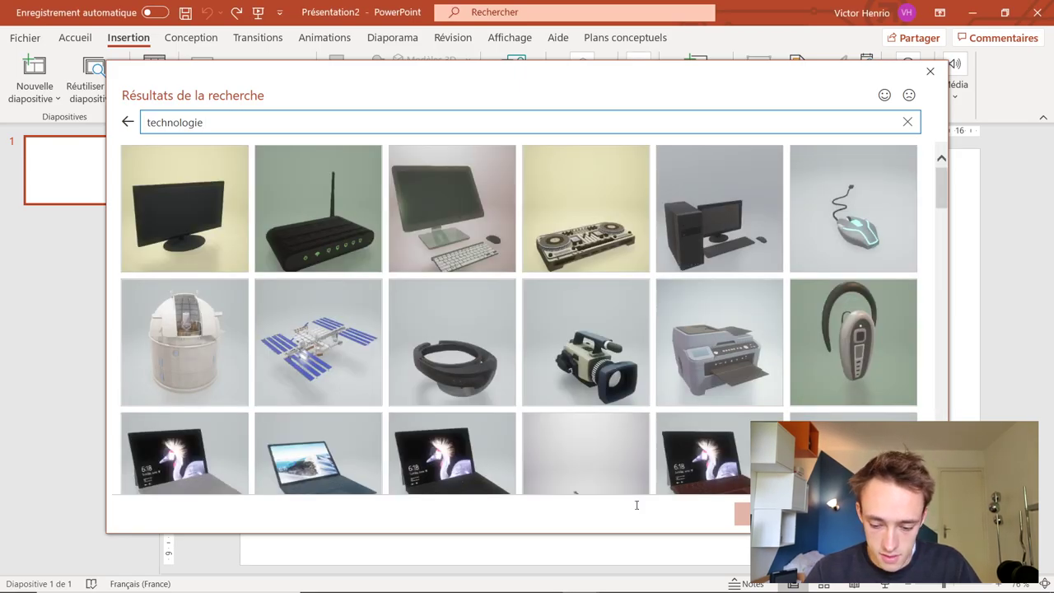
scroll(591, 357, down, 10)
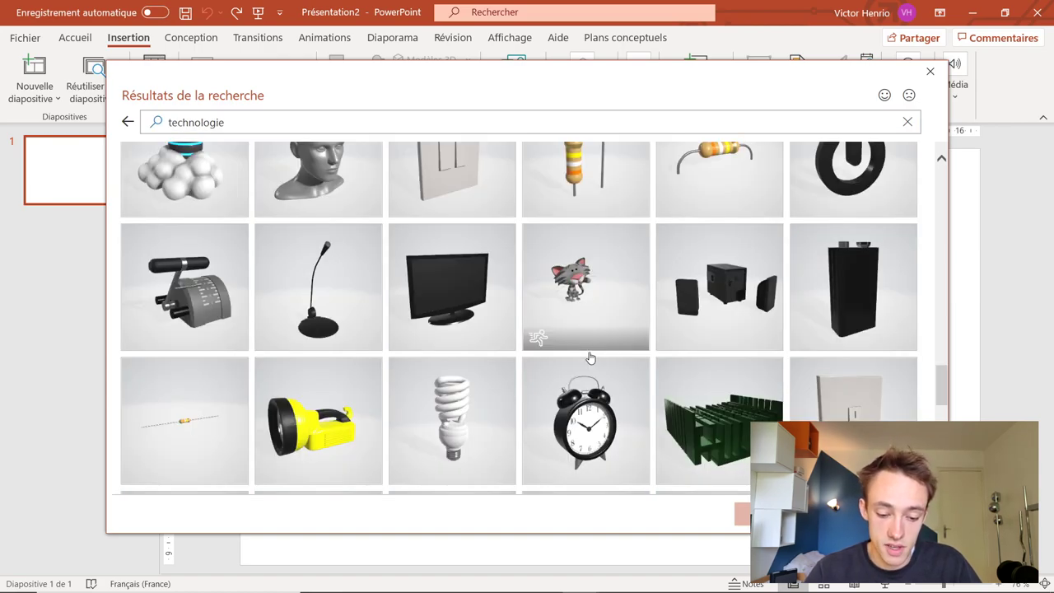
key(Escape)
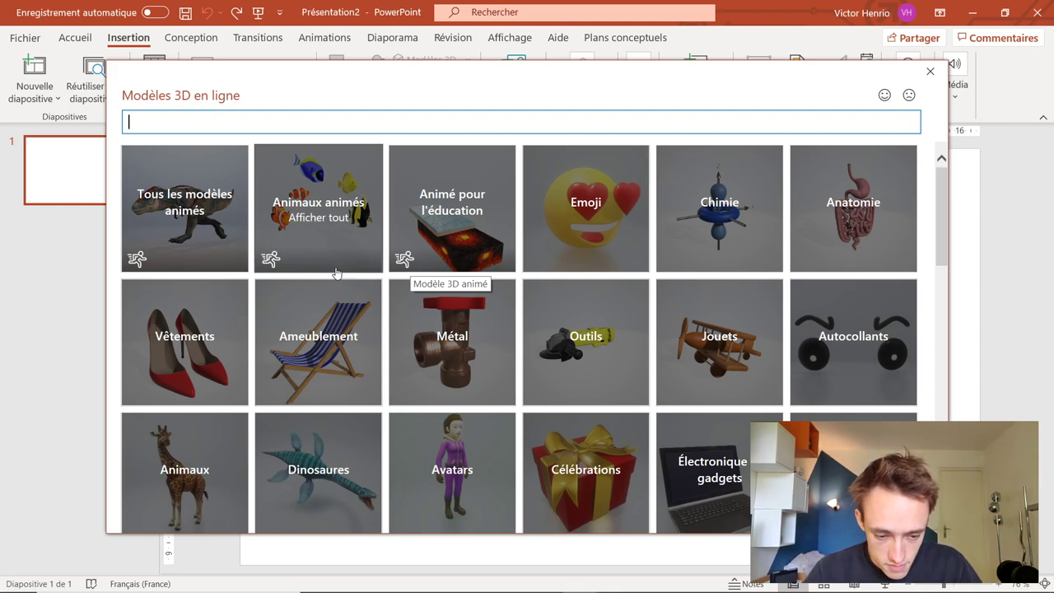
Look through the animated models collection, then pick the first cell model.
click(216, 170)
click(127, 93)
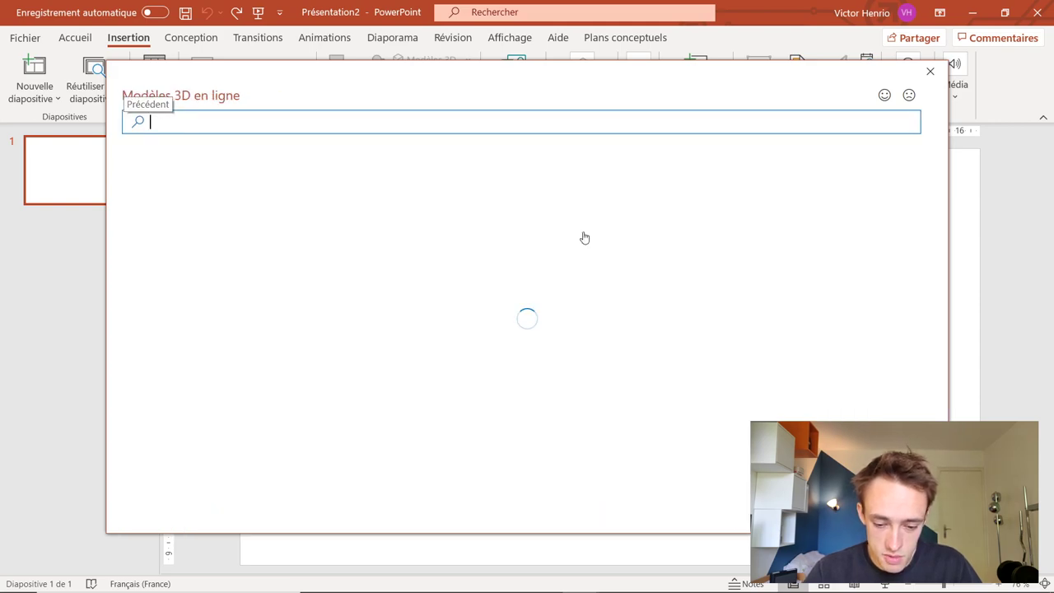
scroll(598, 340, down, 1)
scroll(599, 340, up, 1)
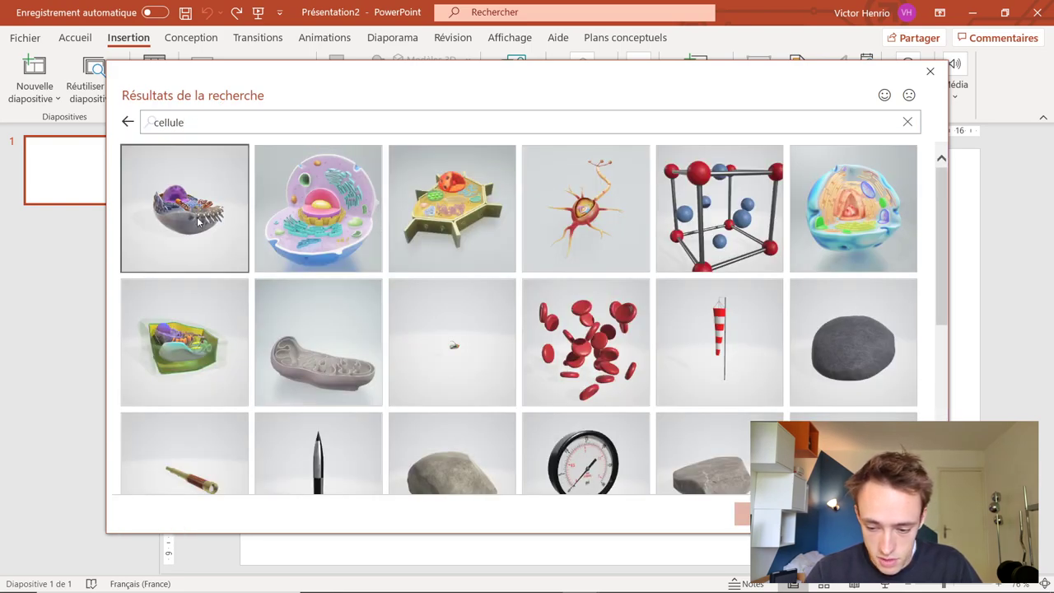
click(199, 222)
Insert the cell model, remove the title placeholders, and tilt the cell to a side view.
click(770, 514)
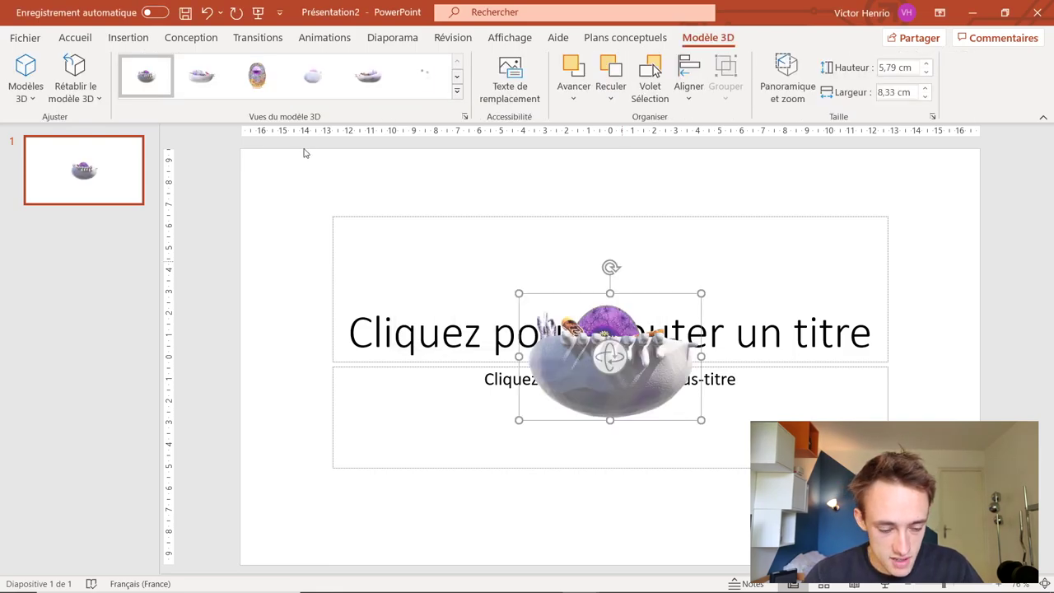
click(75, 37)
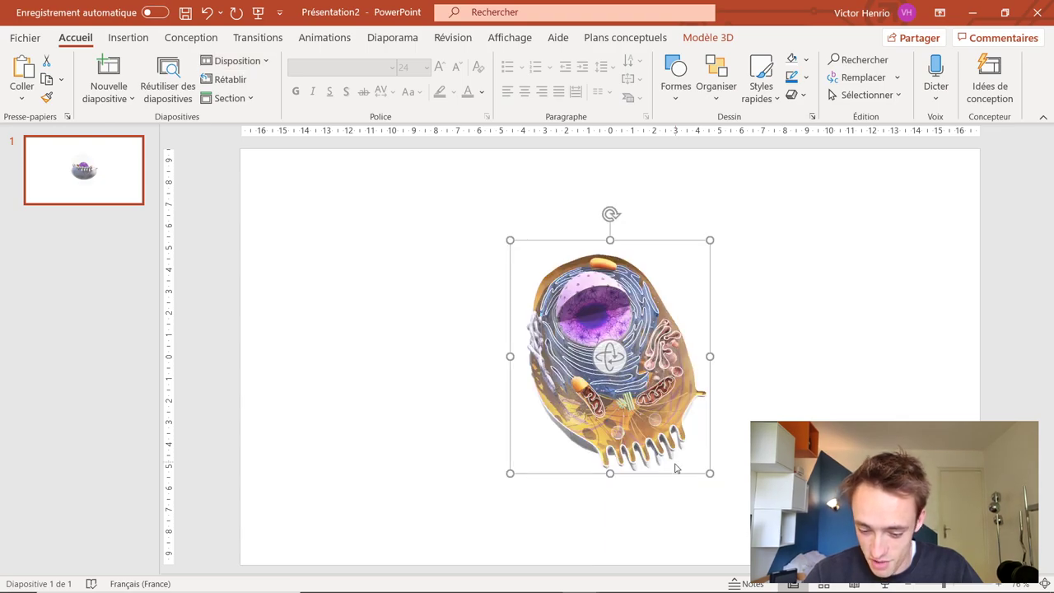
mouse_move(676, 468)
mouse_down()
mouse_move(681, 346)
mouse_move(717, 329)
mouse_move(650, 356)
mouse_up()
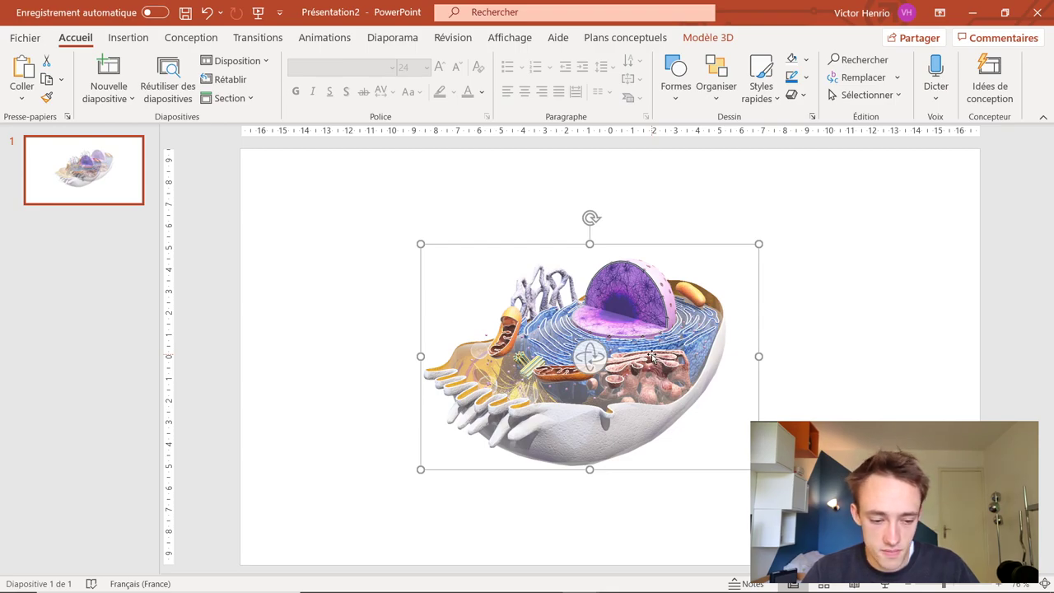
Reset the cell model's view and size, rotate it, and enlarge it slightly.
double_click(651, 356)
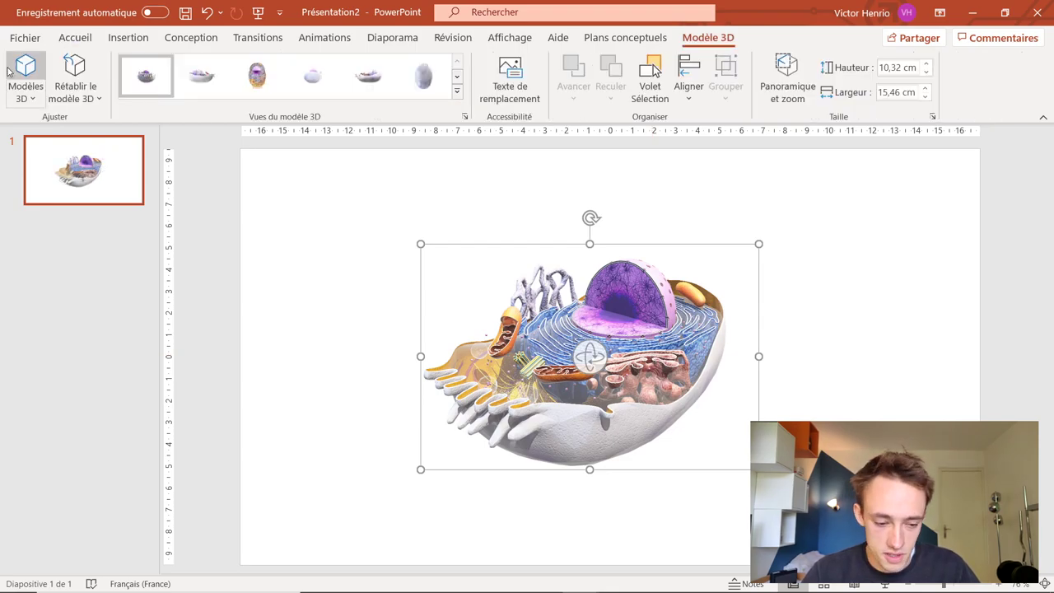
click(16, 83)
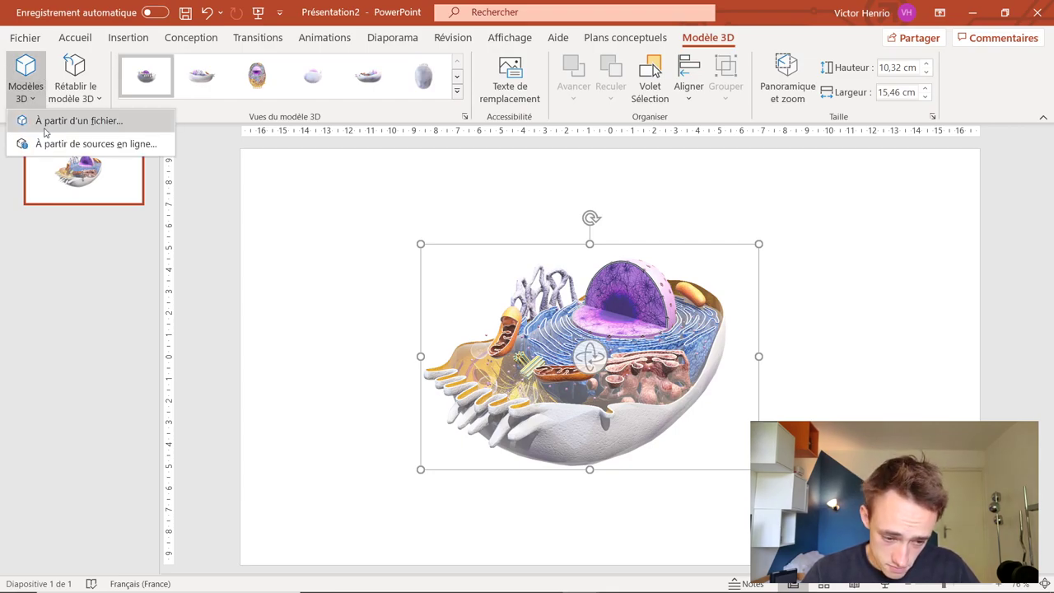
click(86, 99)
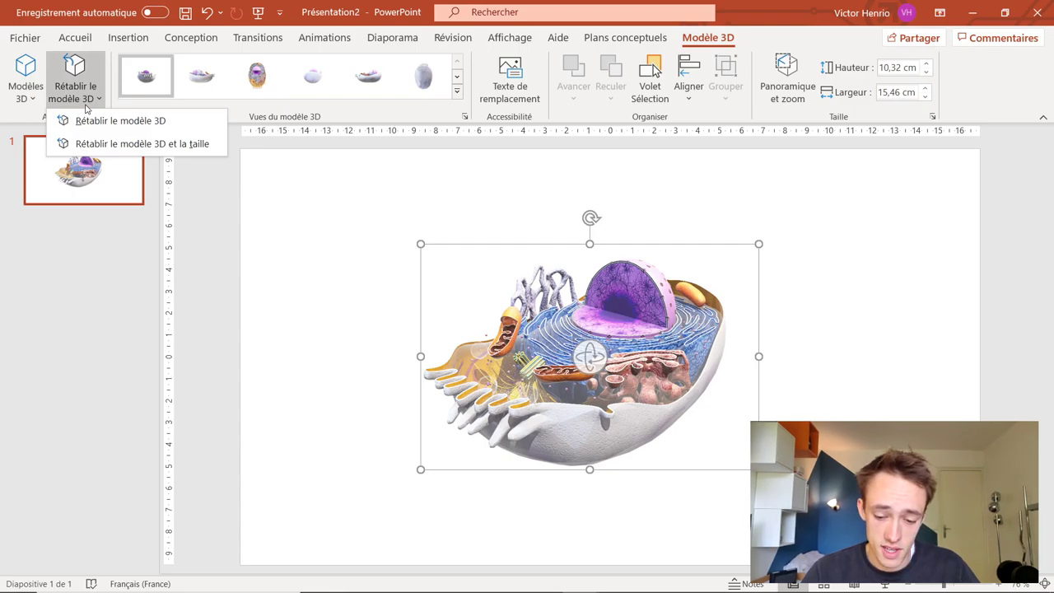
click(159, 121)
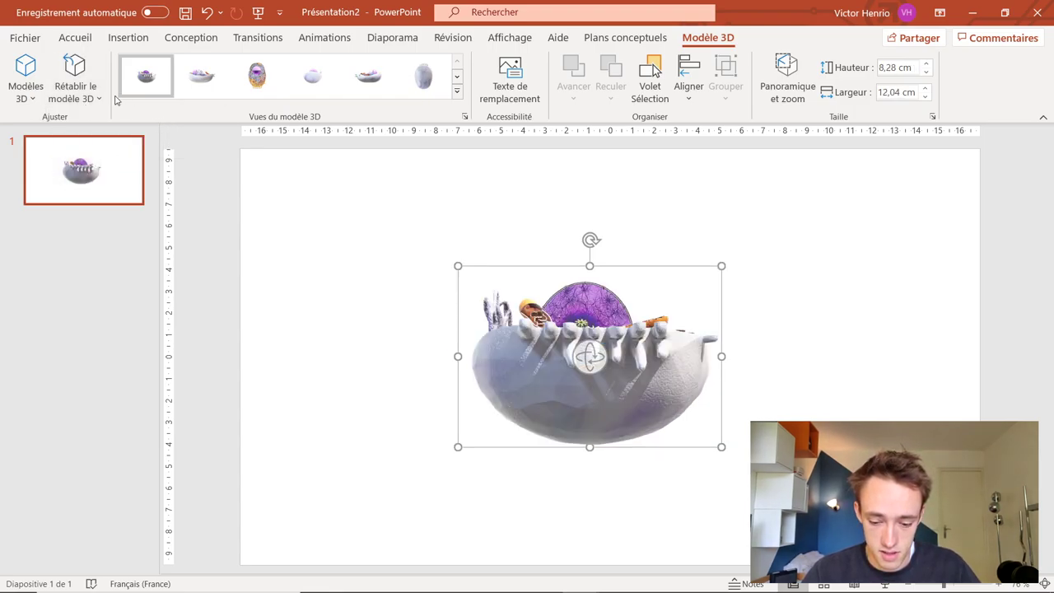
click(83, 97)
click(272, 206)
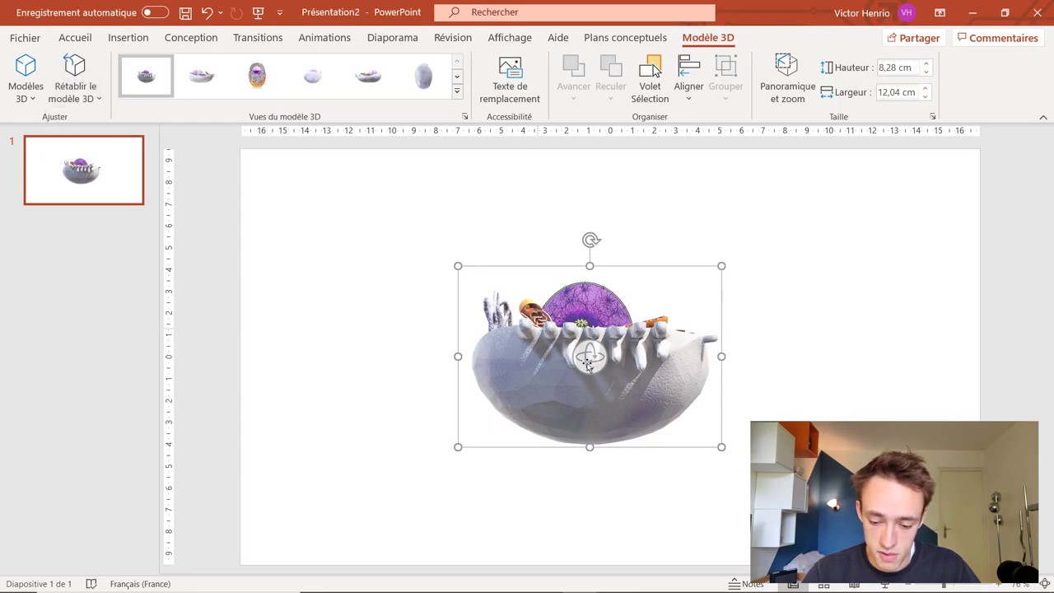
drag(588, 363, 461, 245)
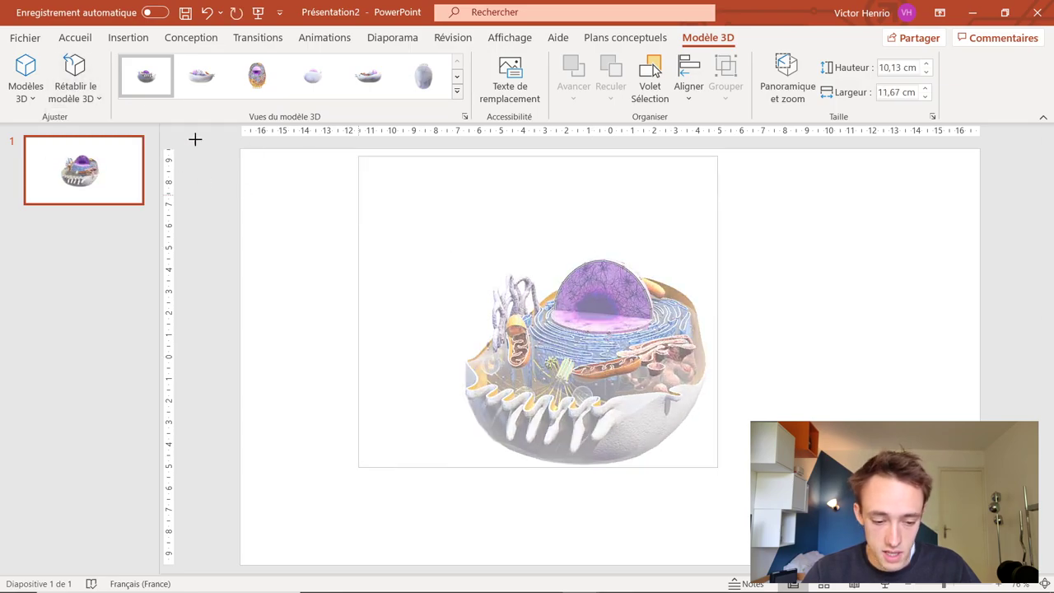
click(76, 96)
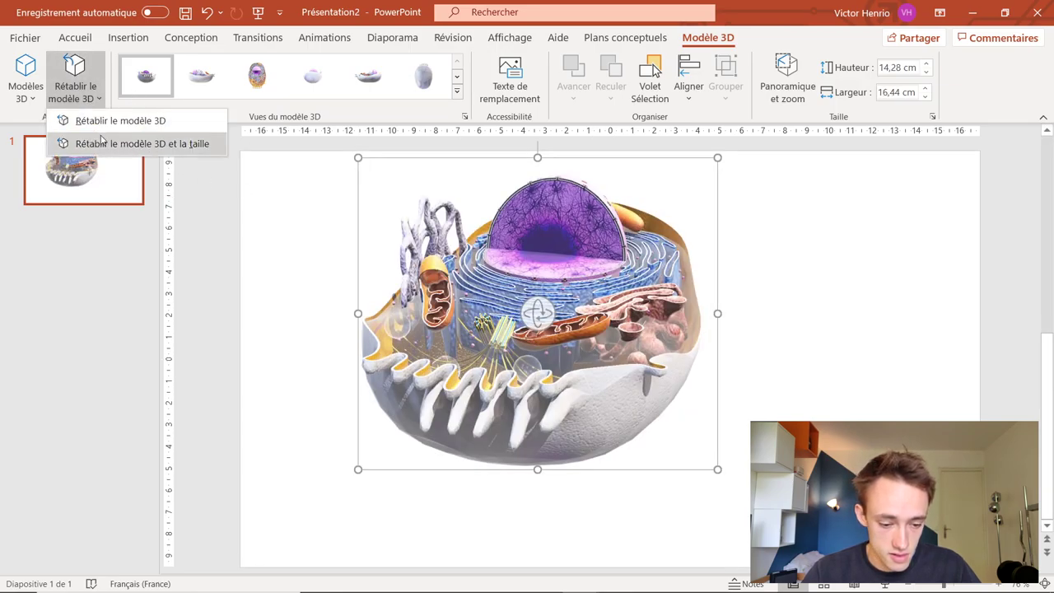
click(159, 144)
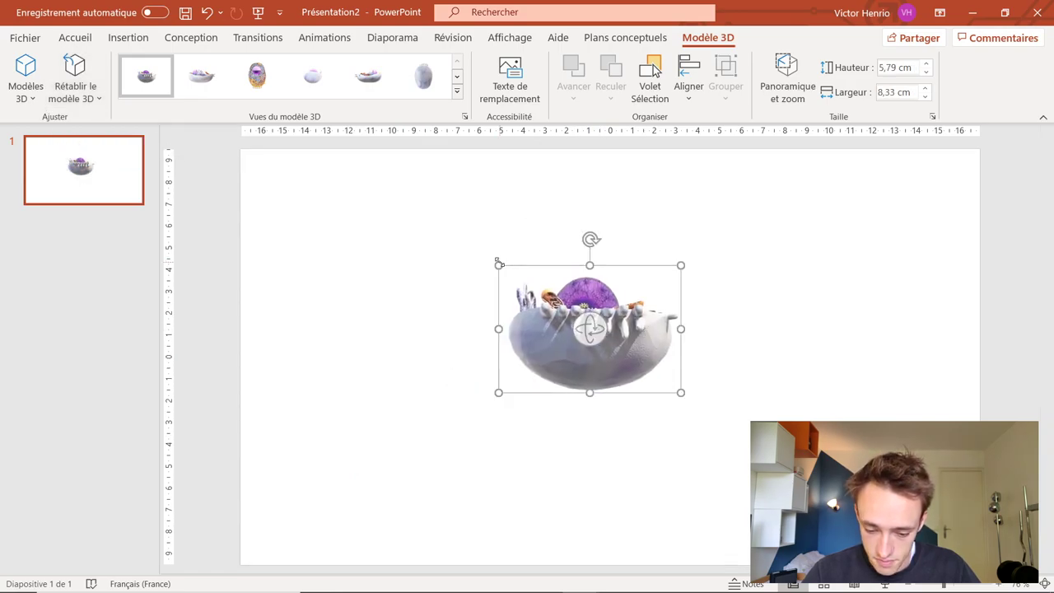
drag(498, 264, 478, 238)
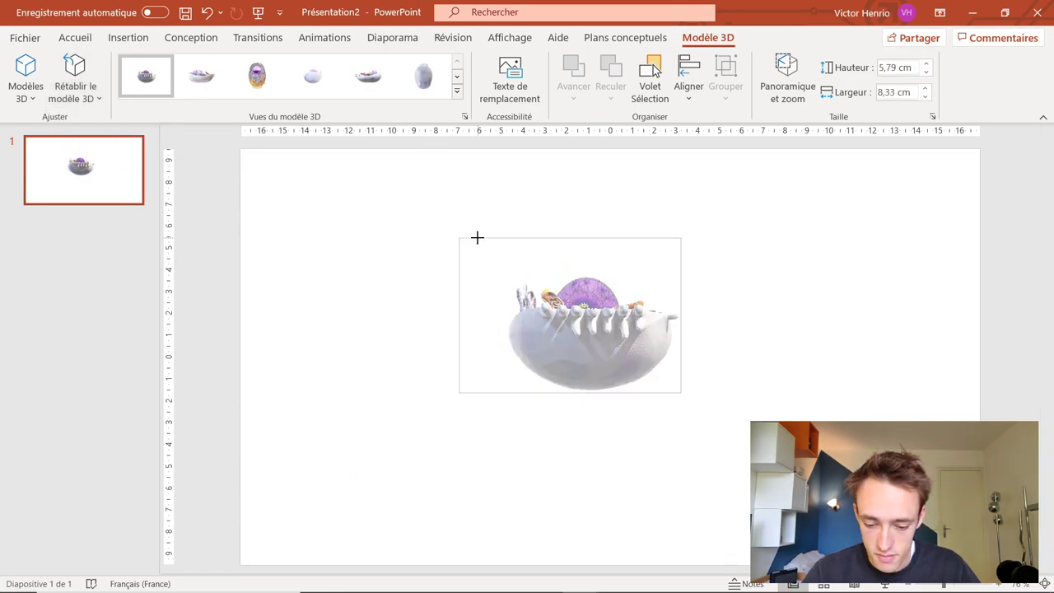
Try preset views from the Vues du modèle 3D gallery, ending on a horizontal bowl view.
click(457, 92)
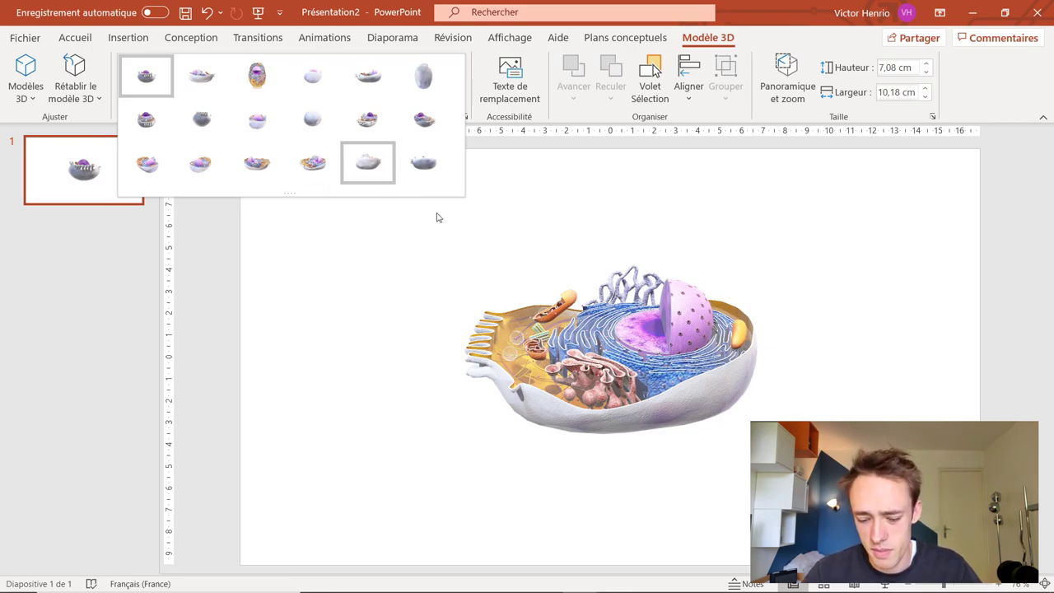
click(368, 162)
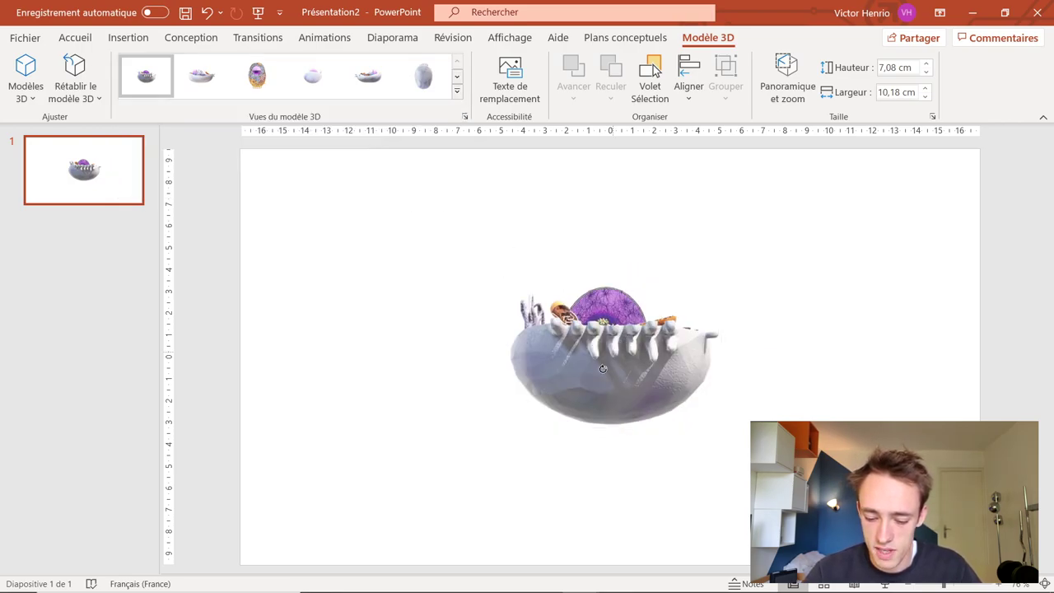
drag(603, 368, 716, 130)
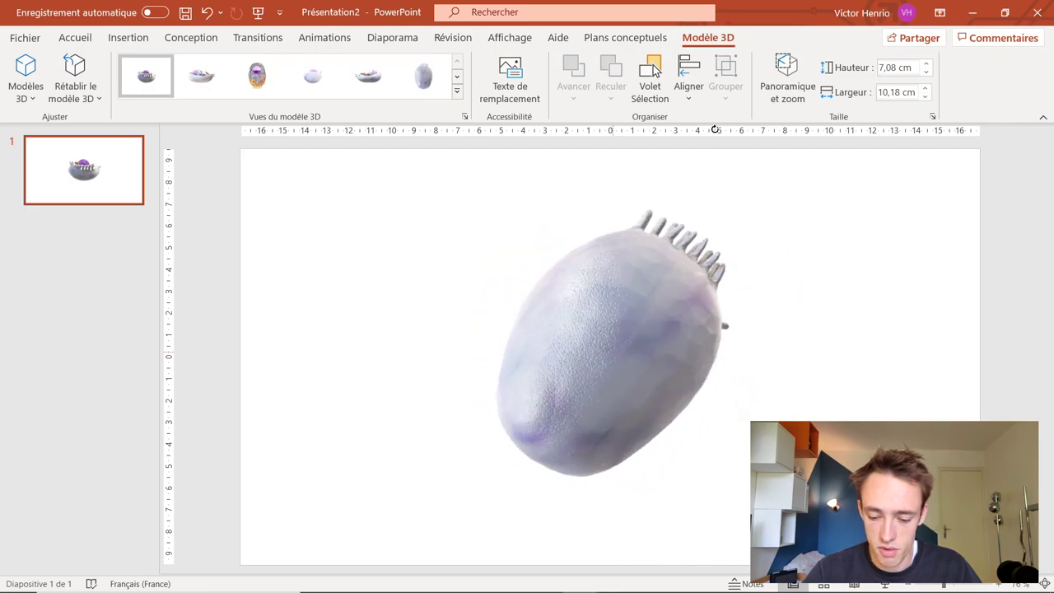
drag(626, 360, 292, 172)
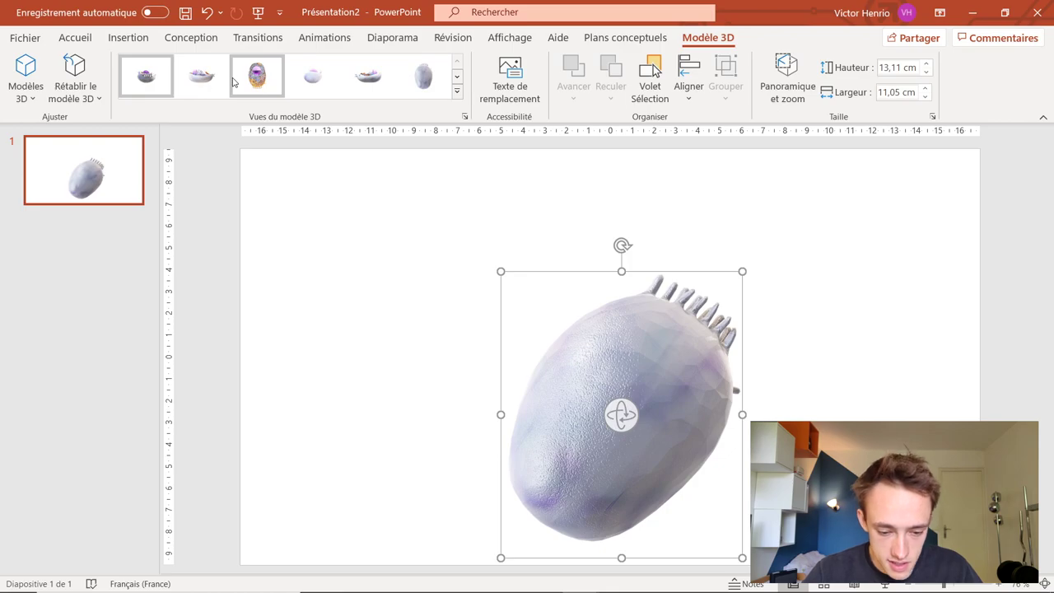
click(201, 75)
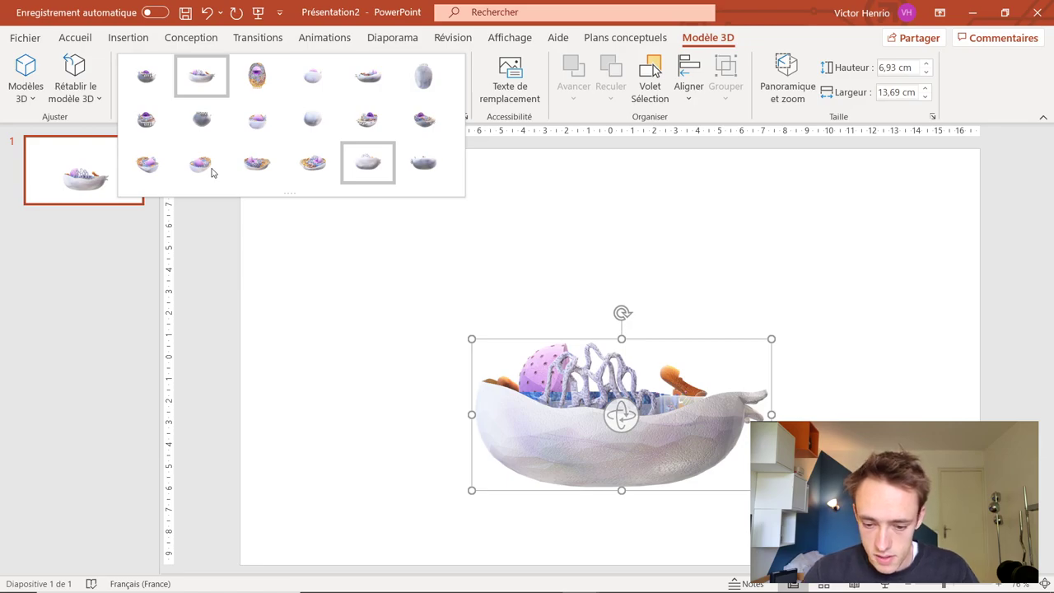
Apply the cut-away view and set the alt text to 'Cellule somatique proposé par ProLearning'.
click(367, 119)
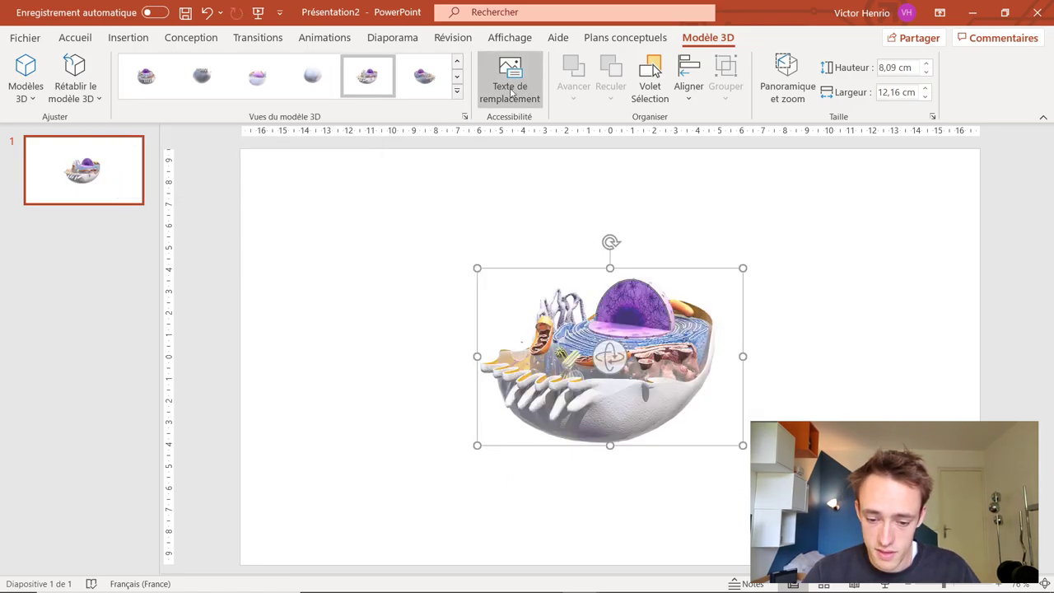
click(510, 82)
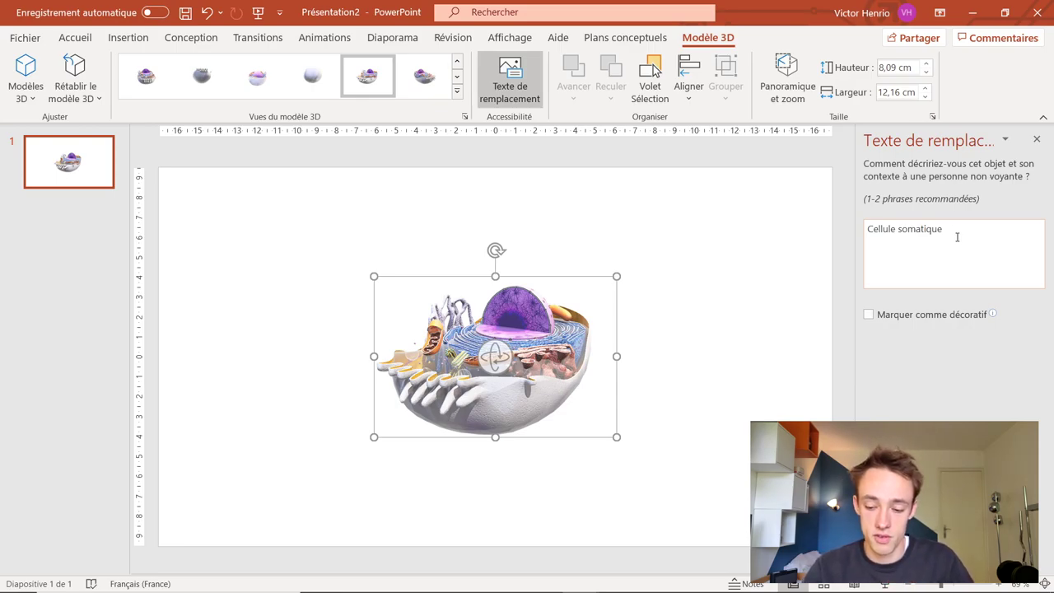
text( proposé par ProLearning)
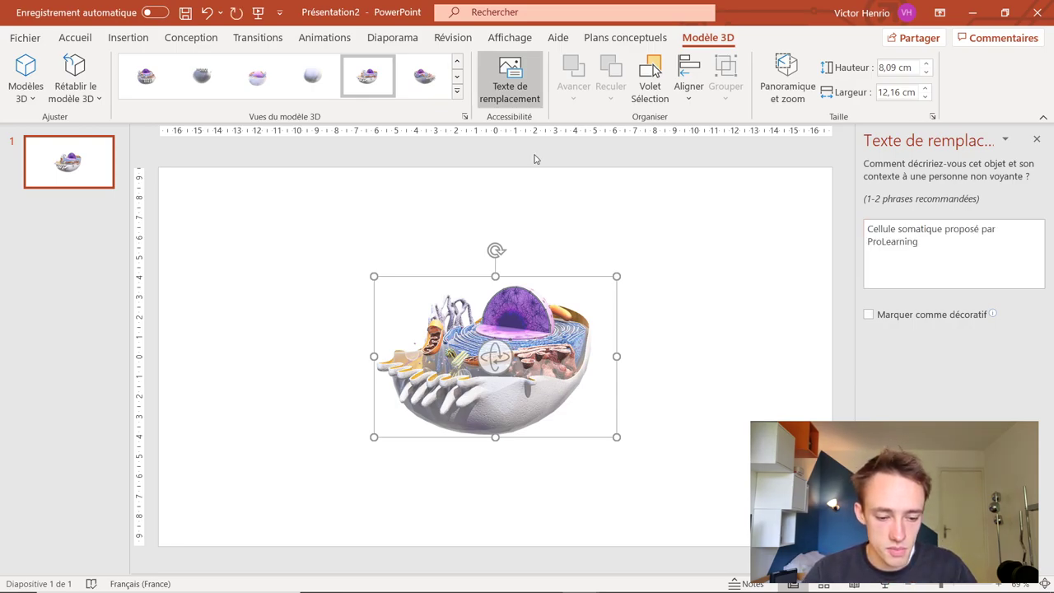
click(128, 37)
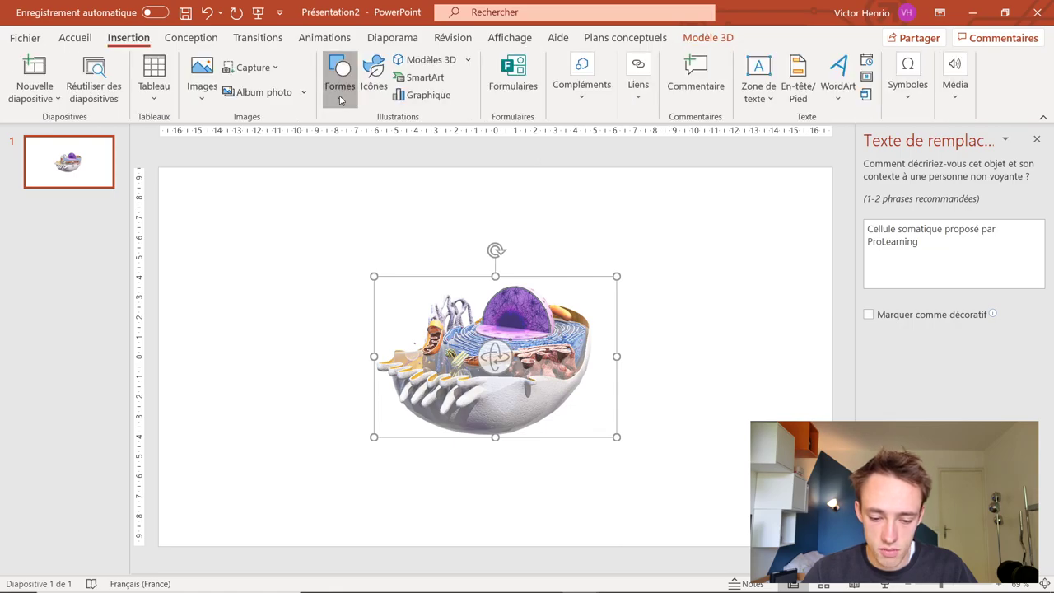
click(339, 99)
click(333, 148)
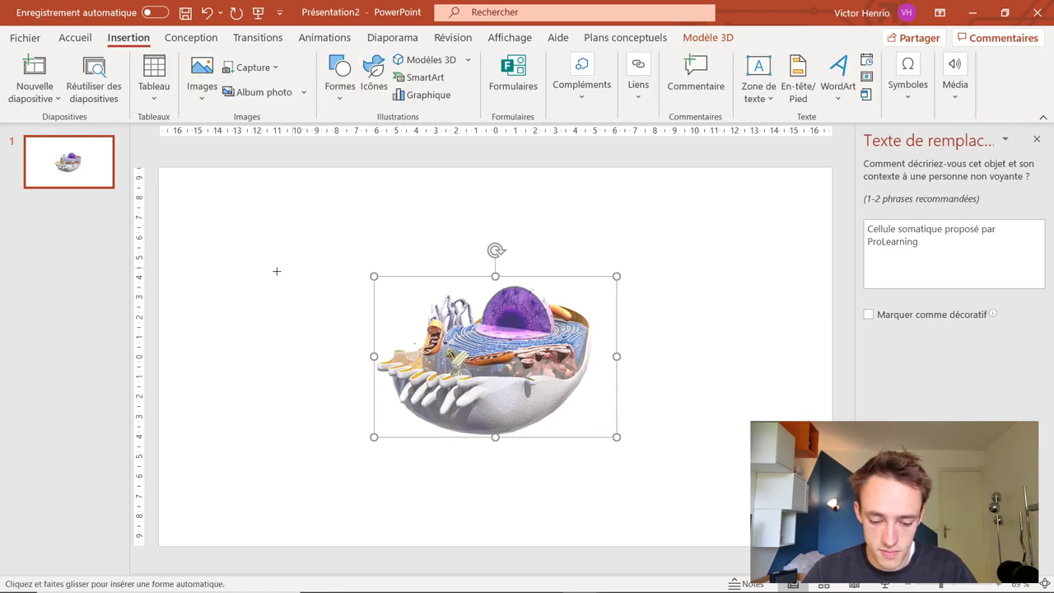
drag(288, 277, 453, 454)
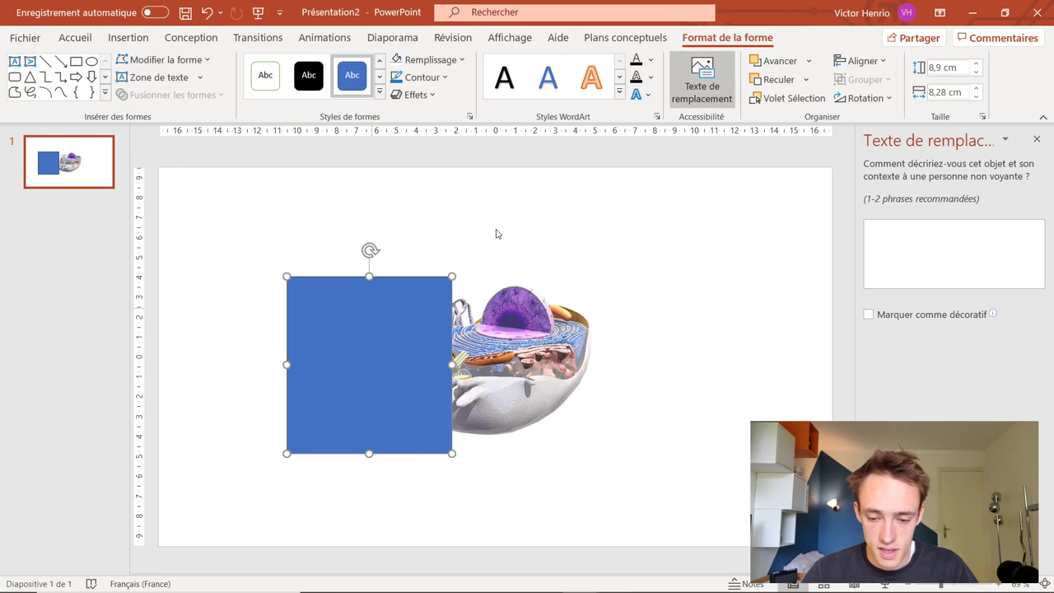
click(581, 273)
click(581, 278)
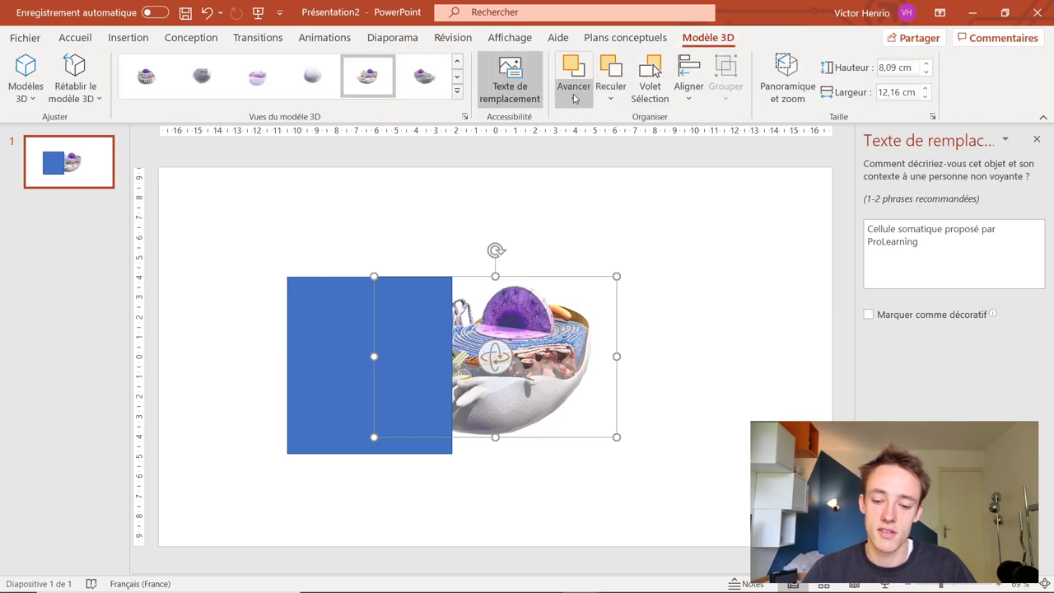
click(575, 98)
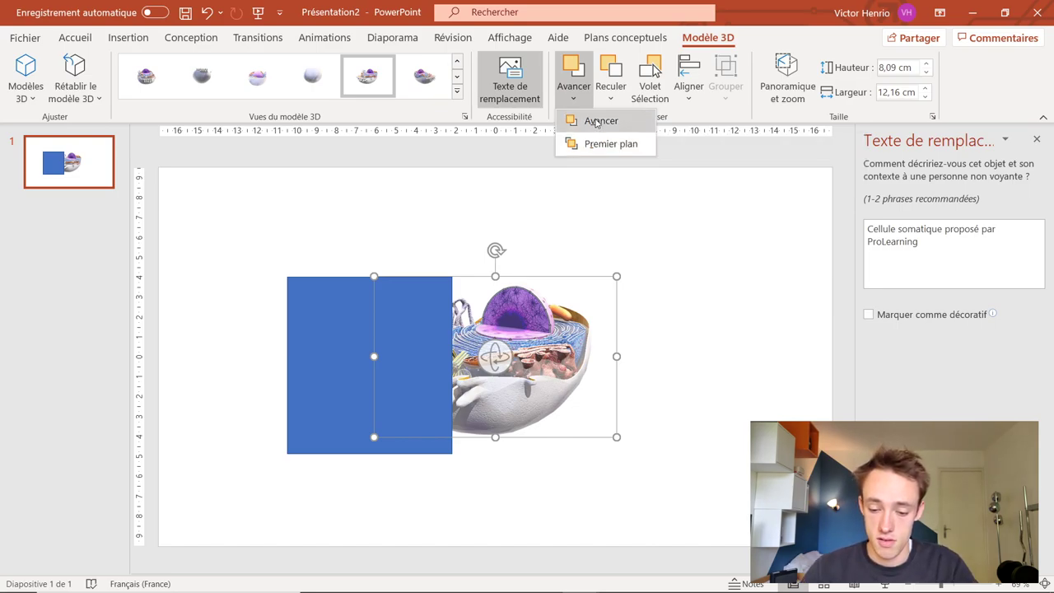
click(597, 123)
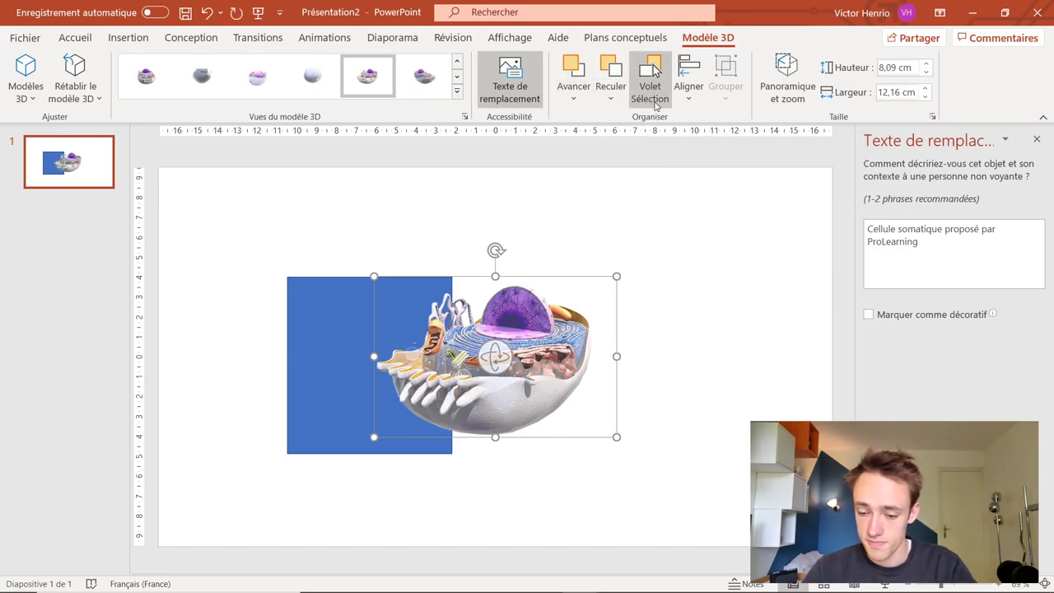
click(655, 100)
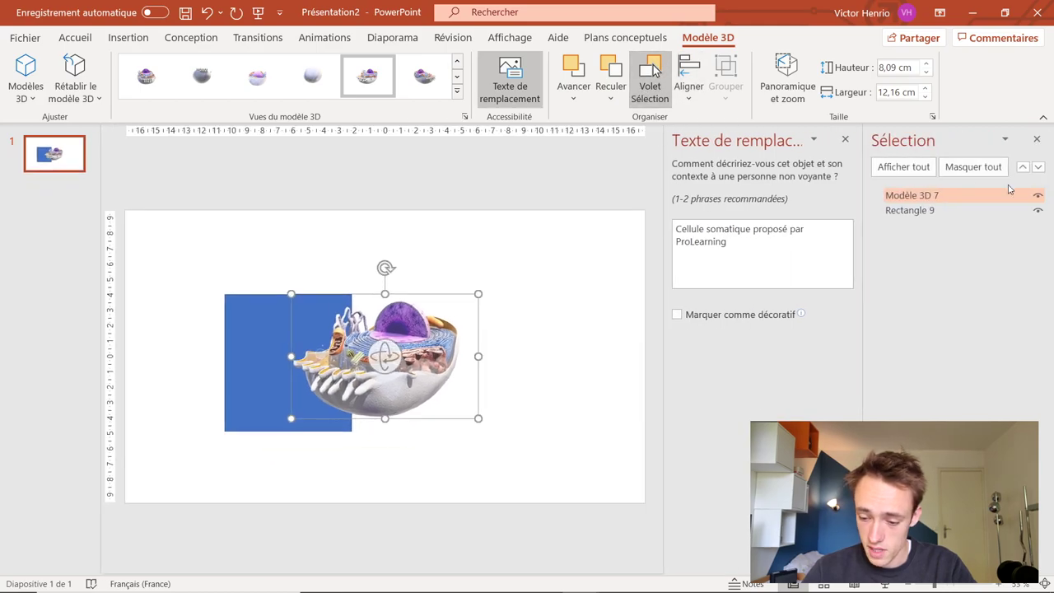
drag(961, 211, 952, 195)
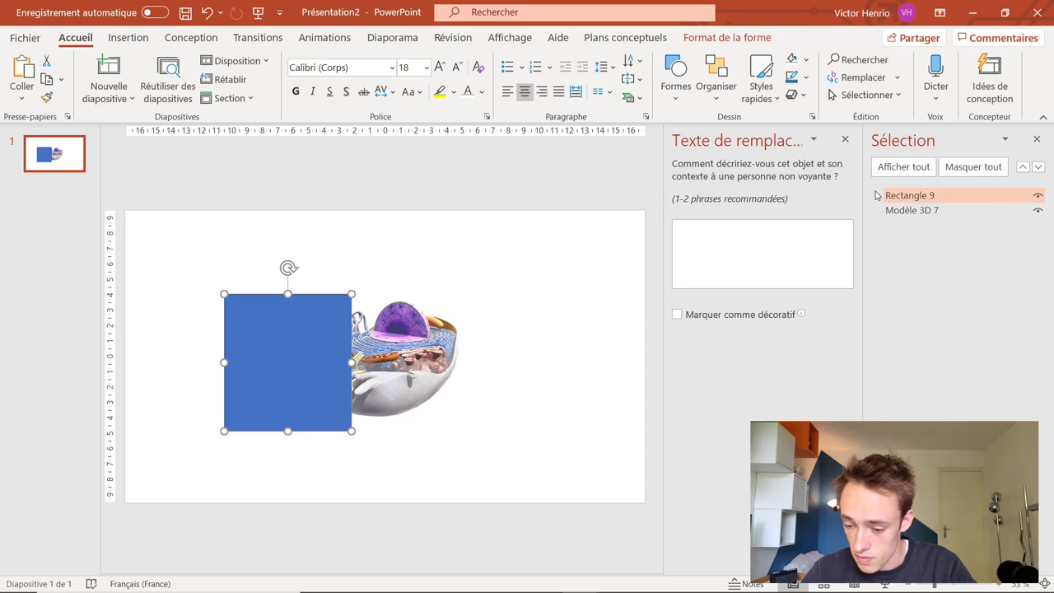
drag(925, 210, 925, 202)
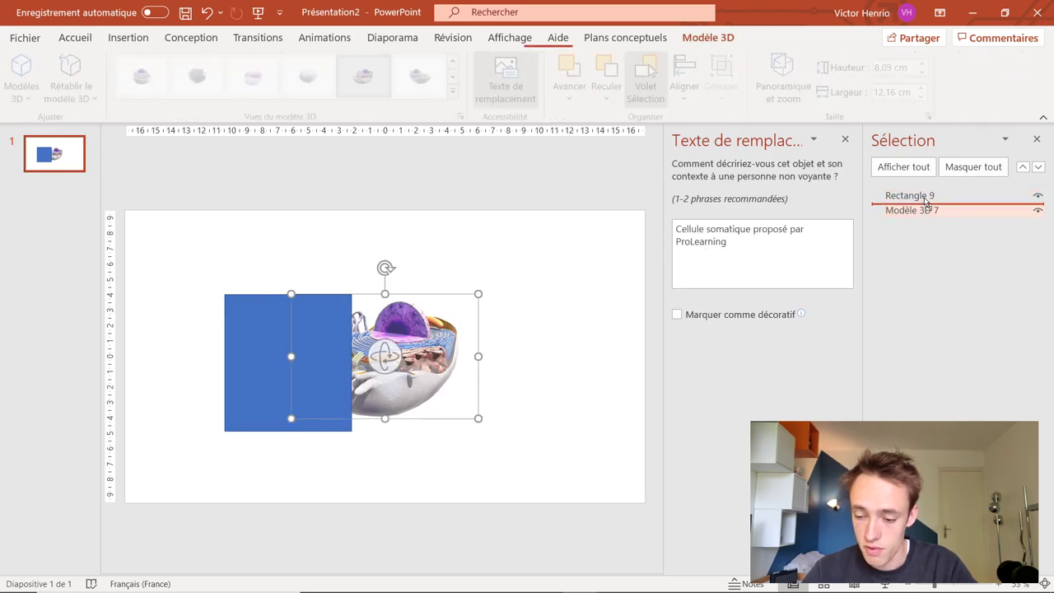
drag(925, 202, 926, 204)
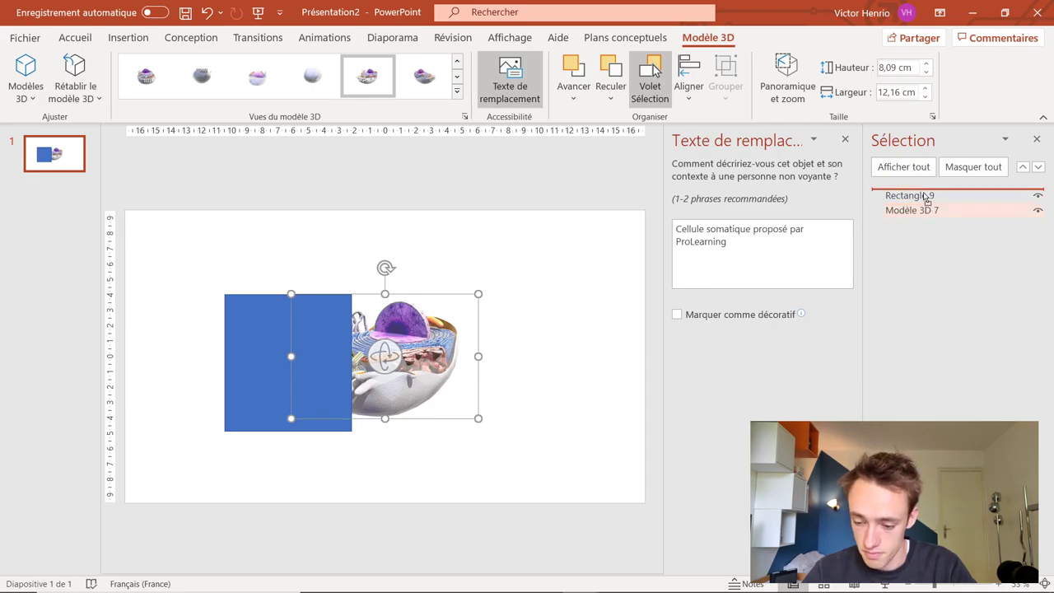
drag(925, 204, 925, 198)
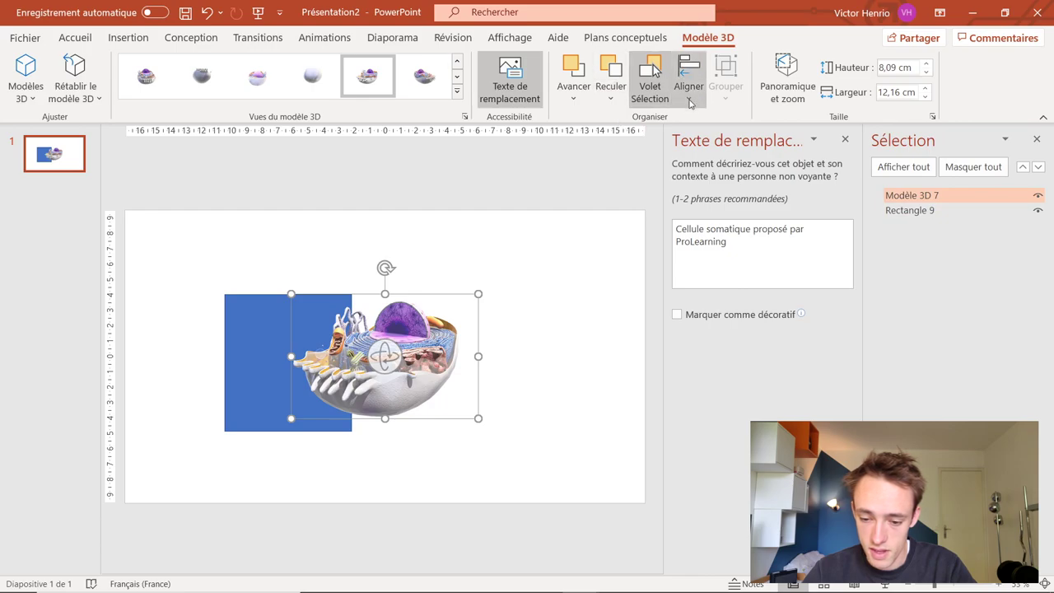
click(1038, 139)
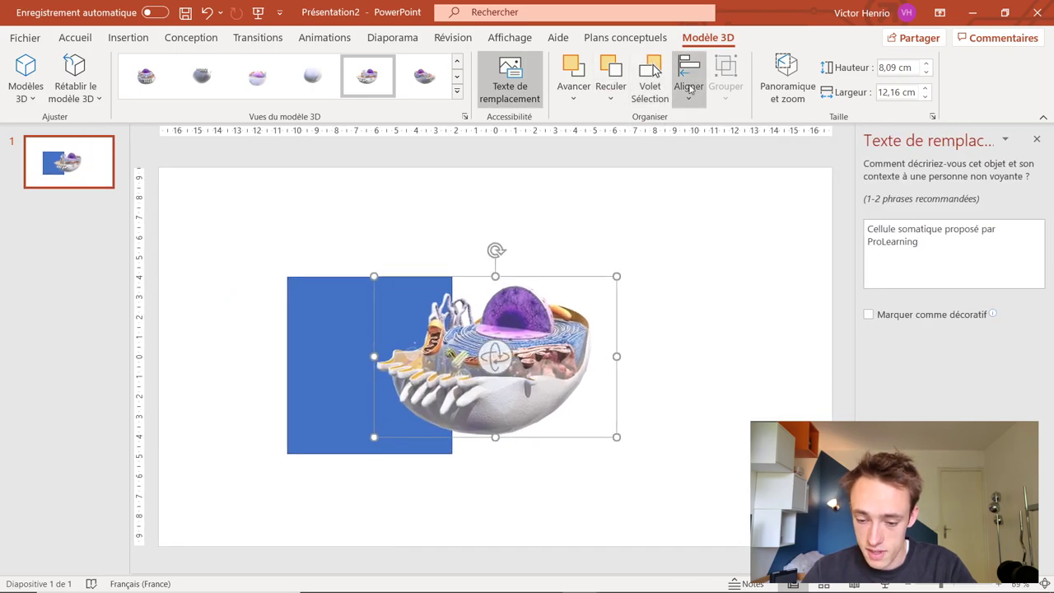
click(691, 92)
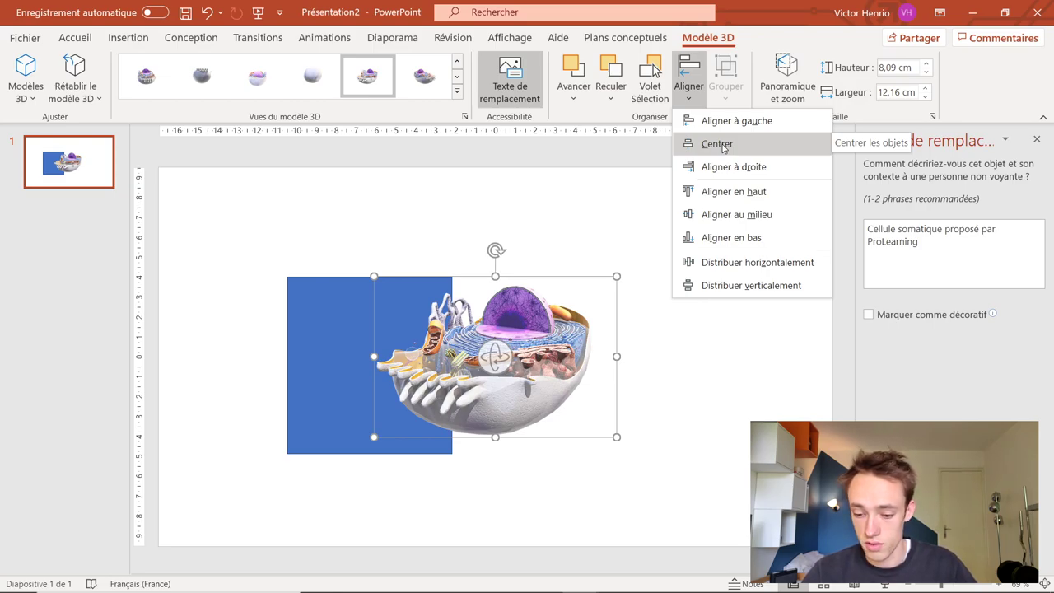
click(723, 145)
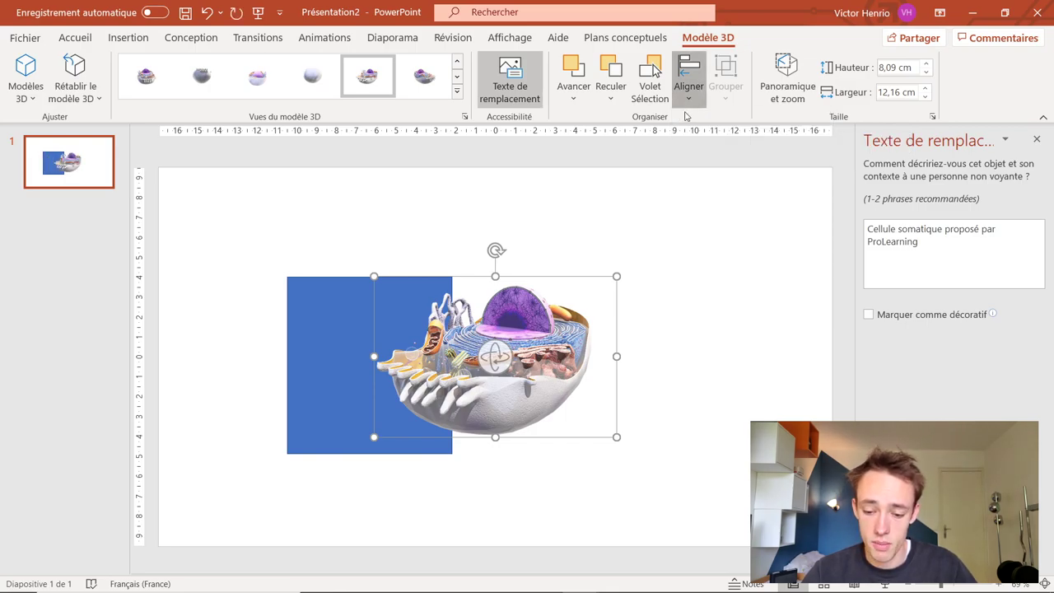
key(ctrl+z)
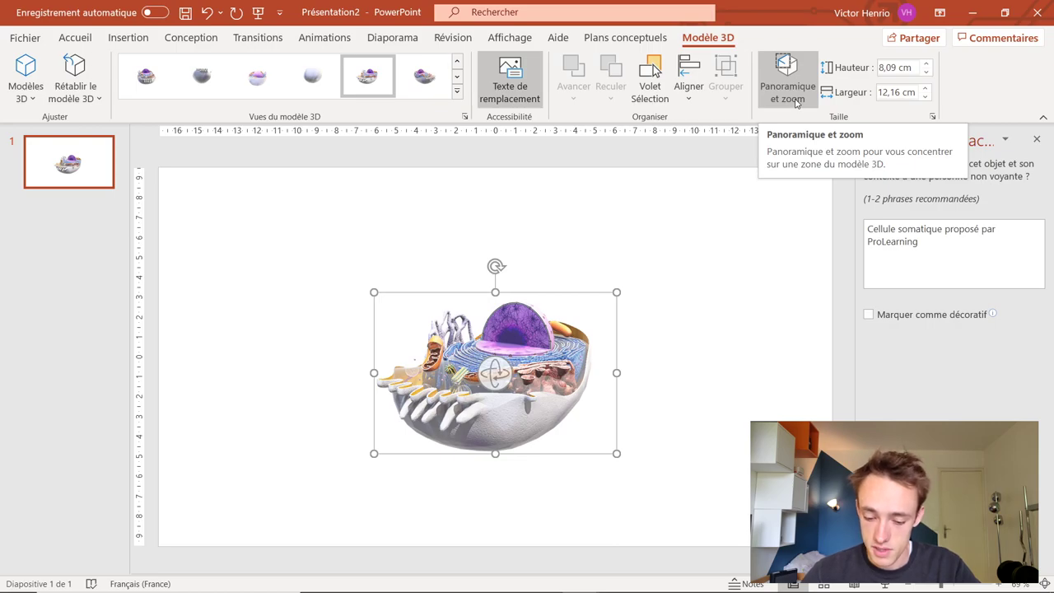
click(797, 102)
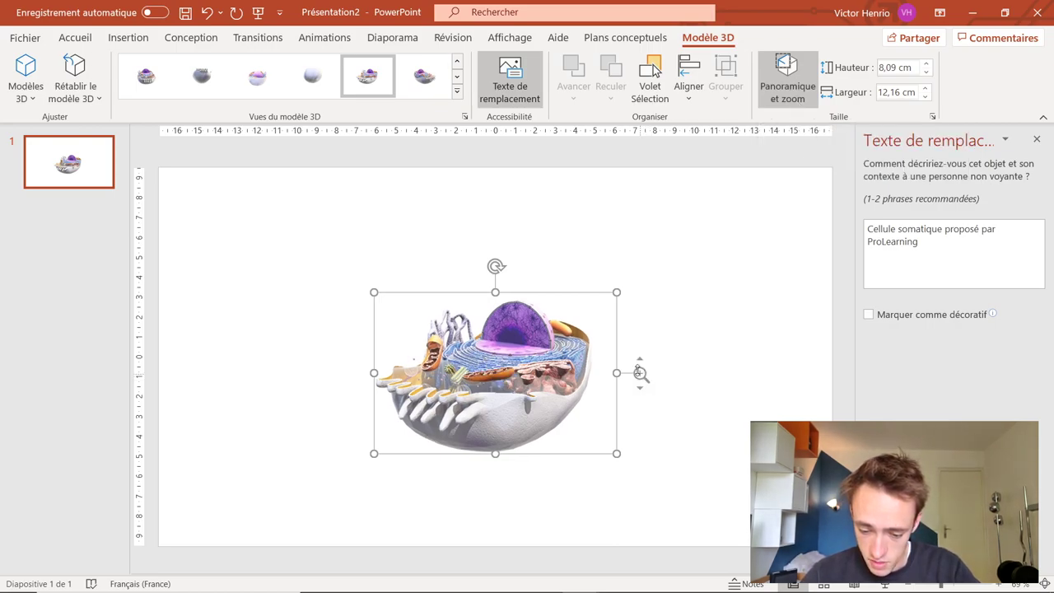
drag(642, 374, 638, 333)
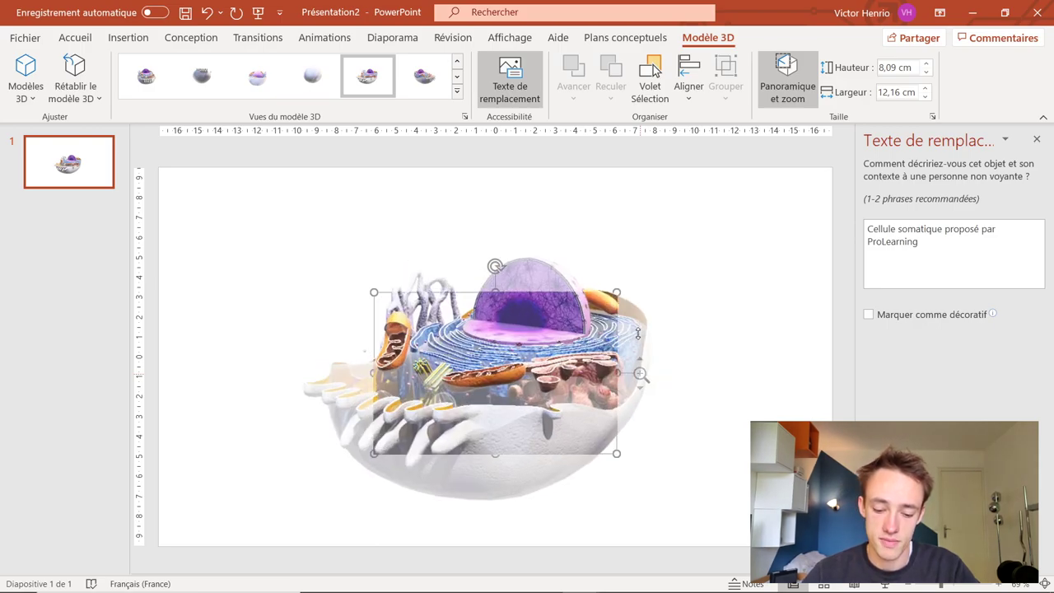
mouse_move(499, 338)
mouse_down()
mouse_move(533, 375)
mouse_move(509, 372)
mouse_up()
mouse_move(587, 293)
mouse_down()
mouse_move(686, 253)
mouse_move(783, 260)
mouse_up()
drag(762, 245, 753, 234)
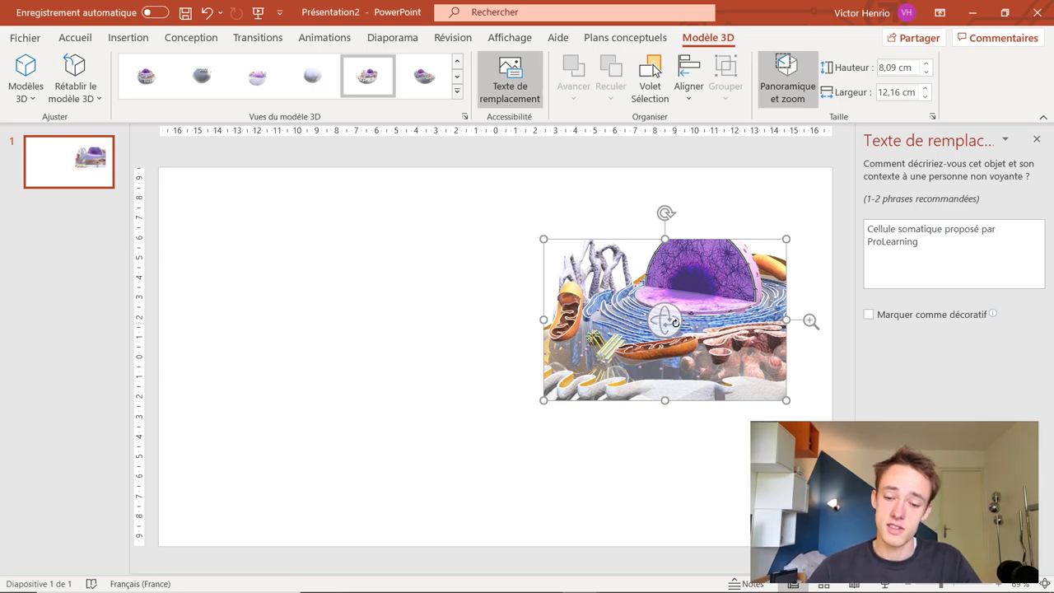
mouse_move(676, 322)
mouse_down()
mouse_move(451, 244)
mouse_move(451, 187)
mouse_up()
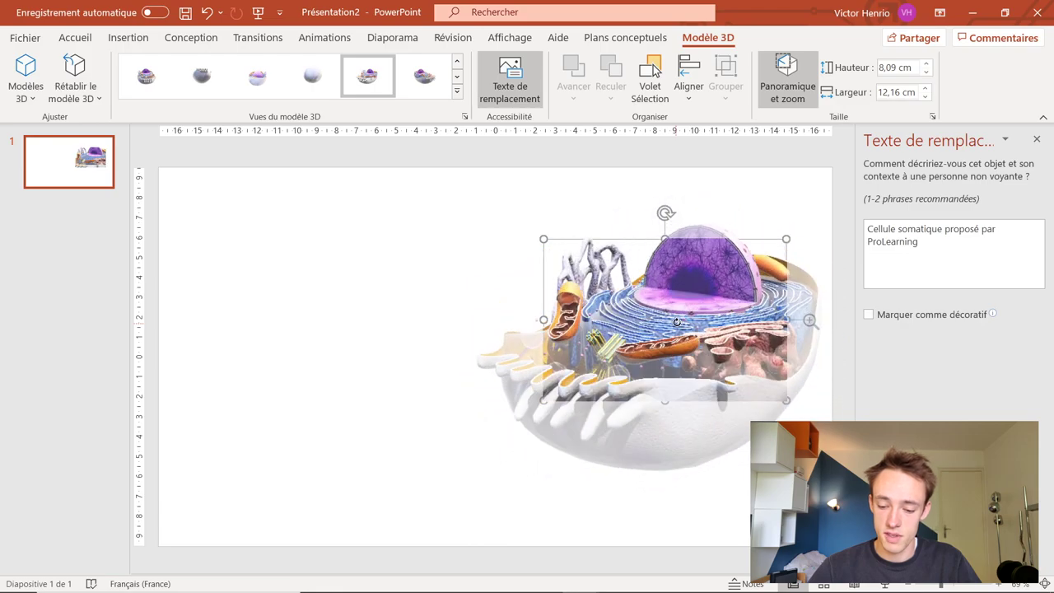
click(452, 186)
click(688, 298)
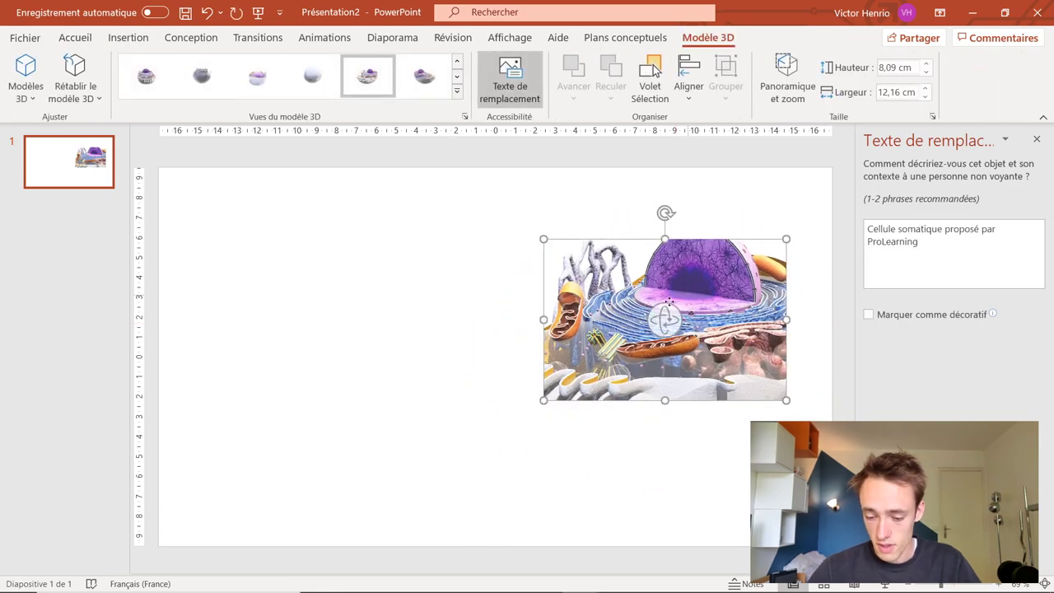
drag(688, 298, 581, 317)
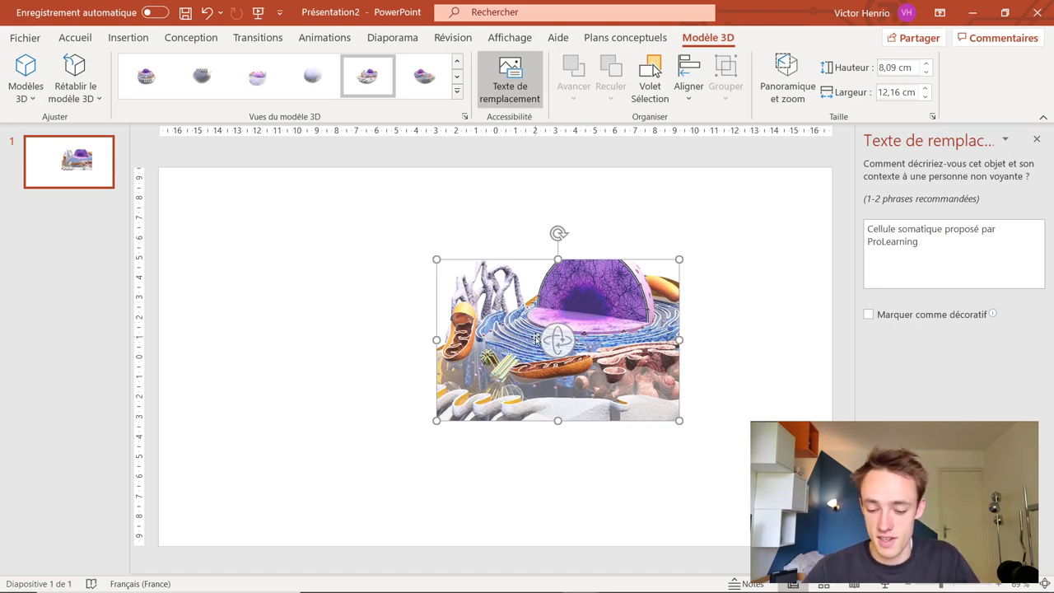
mouse_move(500, 299)
mouse_down()
mouse_move(399, 272)
mouse_move(434, 301)
mouse_up()
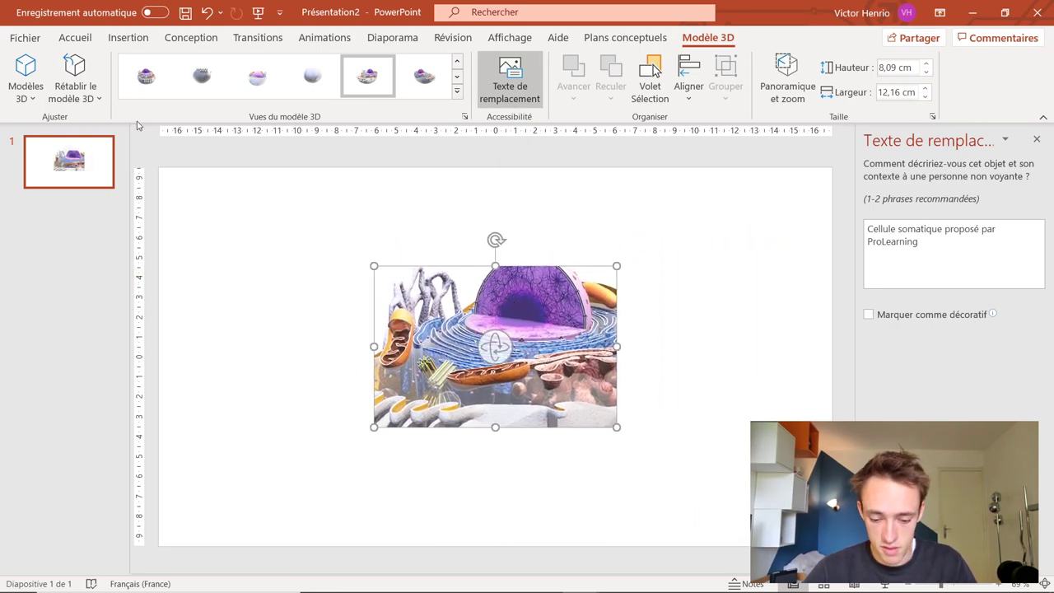
key(ctrl+z)
key(ctrl+z)
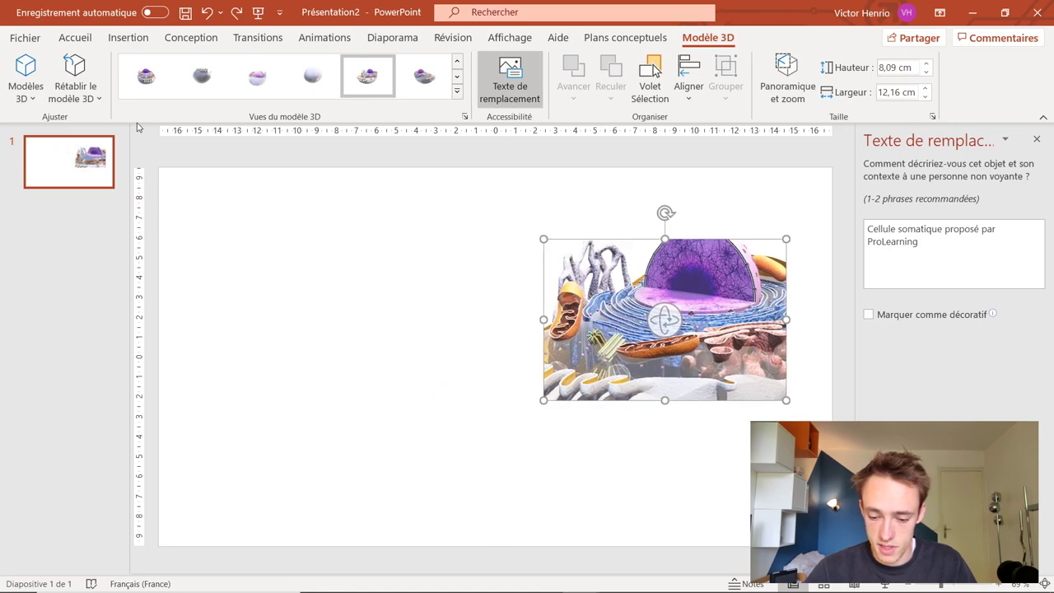
key(ctrl+z)
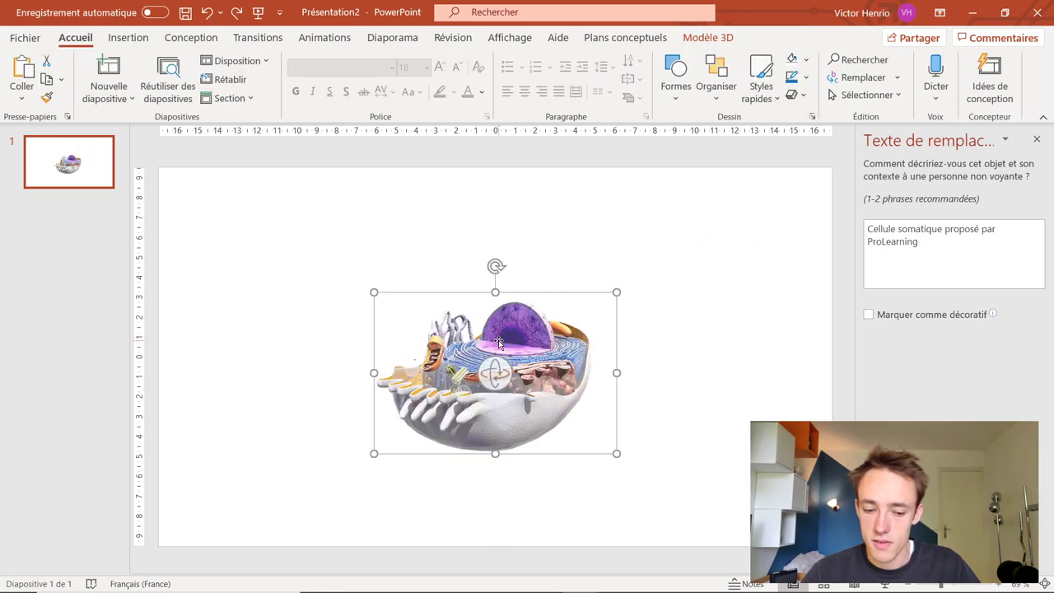
click(498, 340)
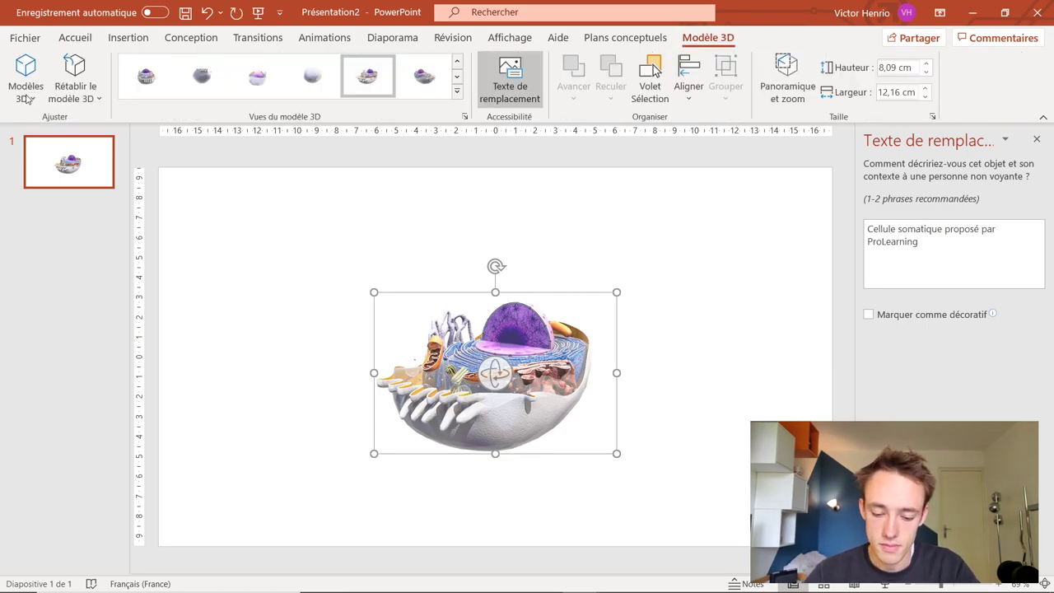
Insert the animated bee model left of the cell, pause its animation, and preview the slide.
click(28, 97)
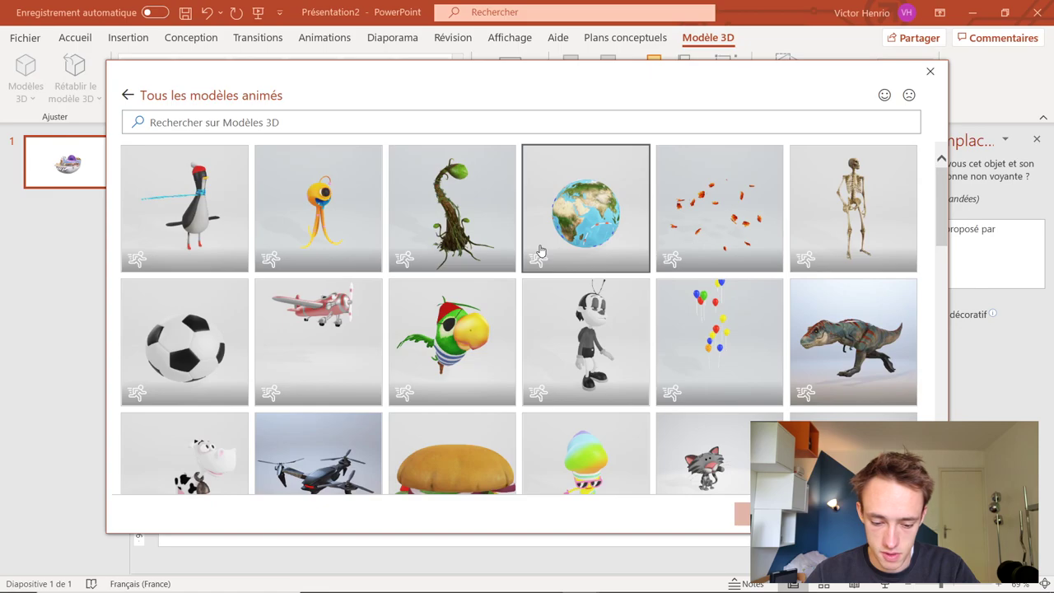
scroll(506, 319, down, 3)
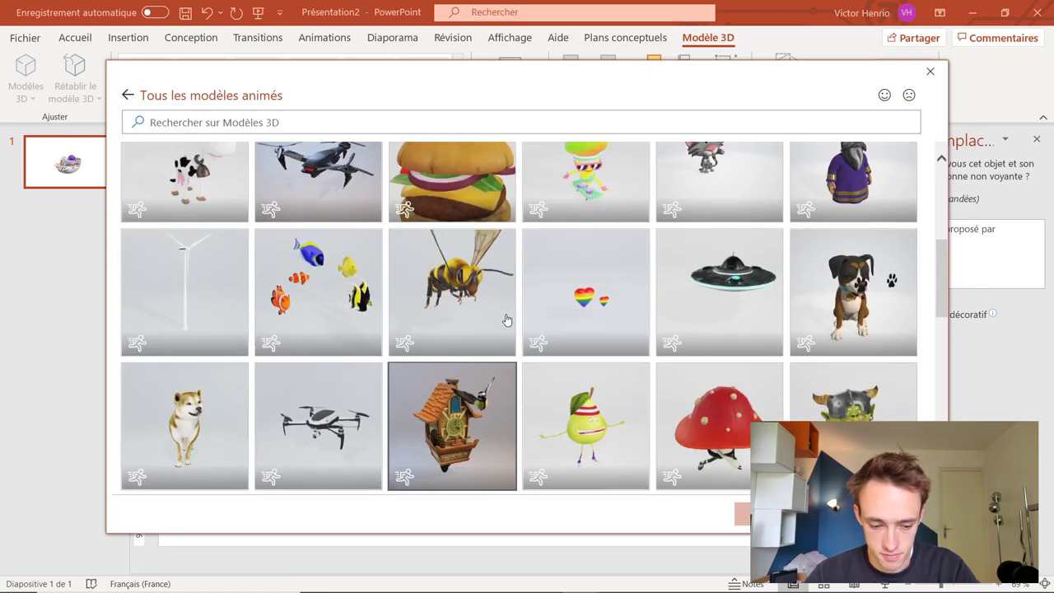
double_click(507, 319)
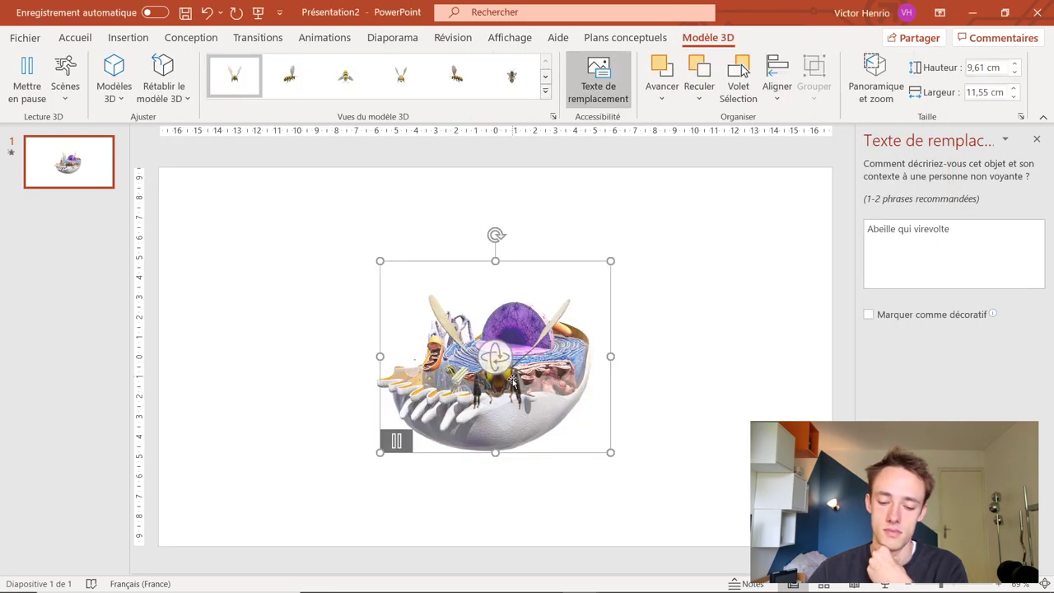
drag(513, 388, 303, 333)
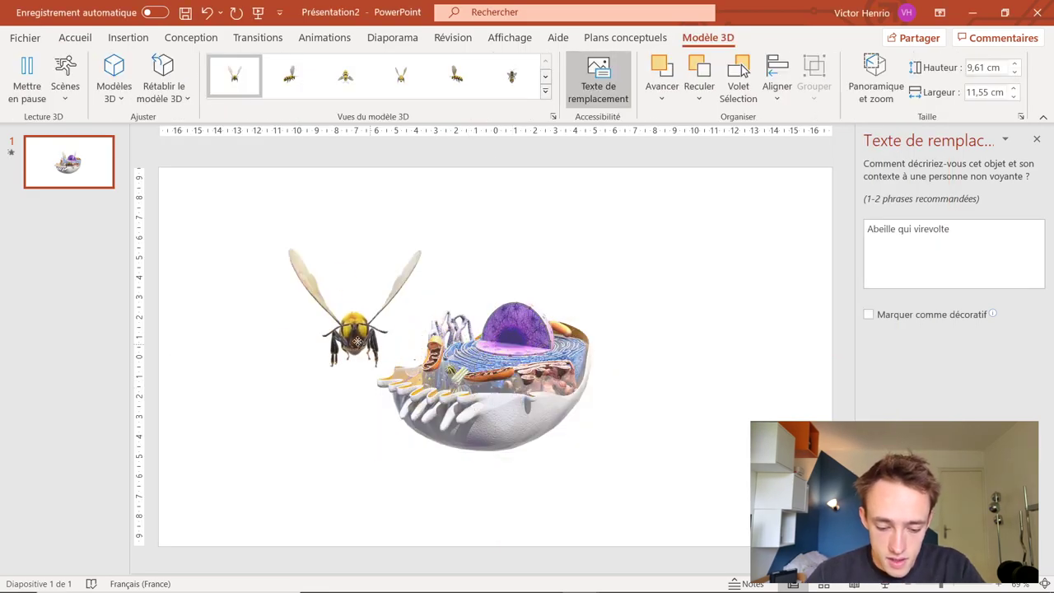
mouse_move(313, 331)
mouse_down()
mouse_move(354, 334)
mouse_move(353, 384)
mouse_up()
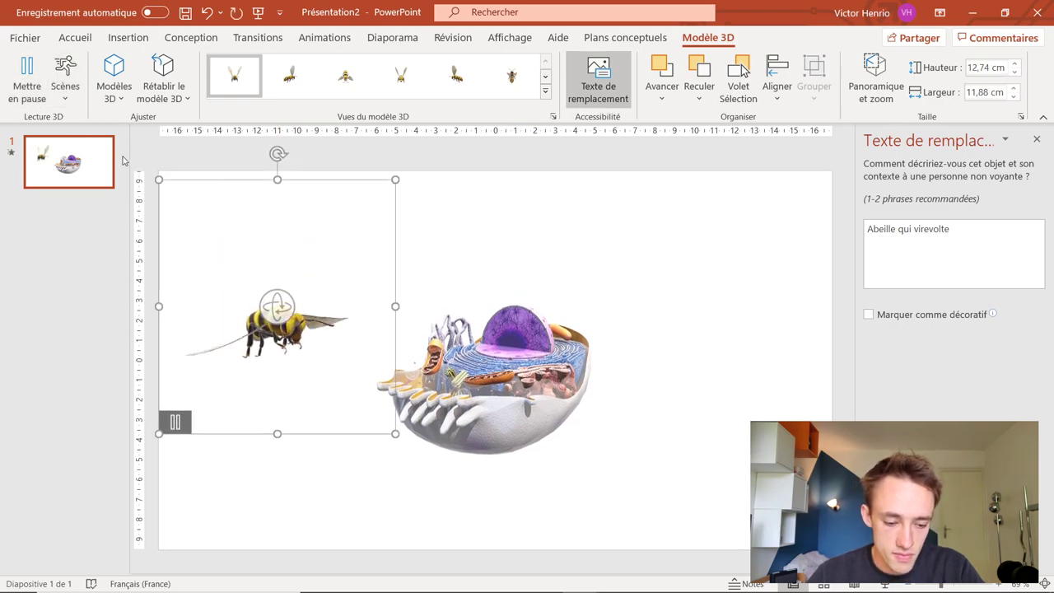
click(175, 423)
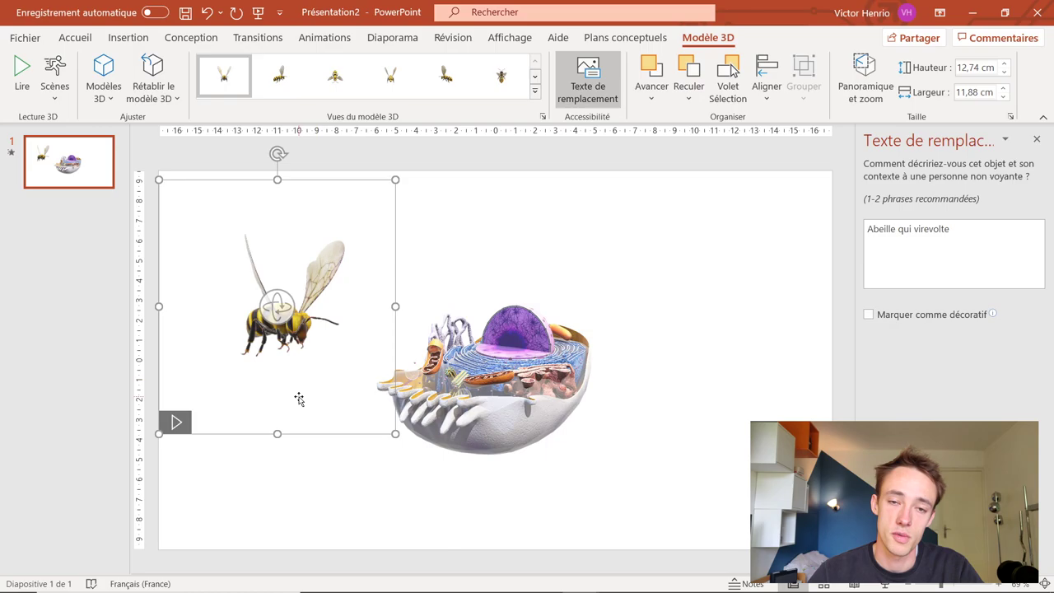
drag(293, 269, 300, 250)
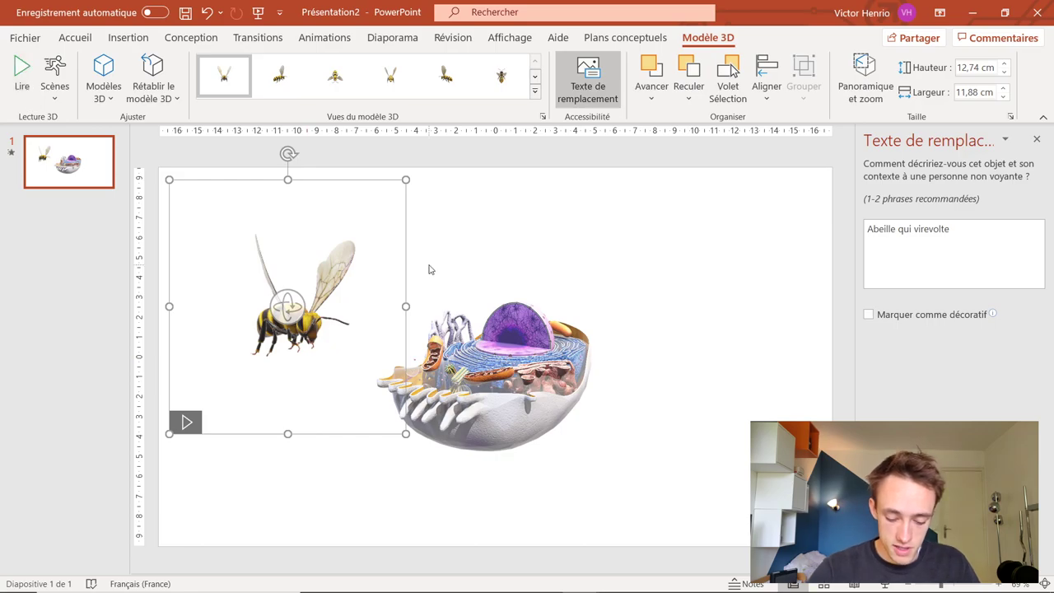
key(F5)
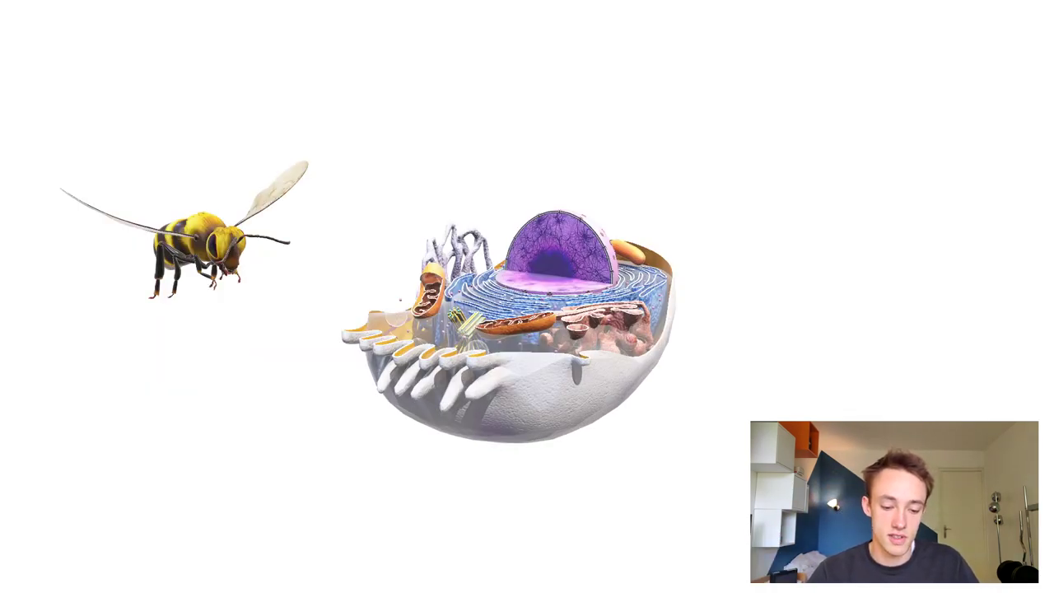
key(Escape)
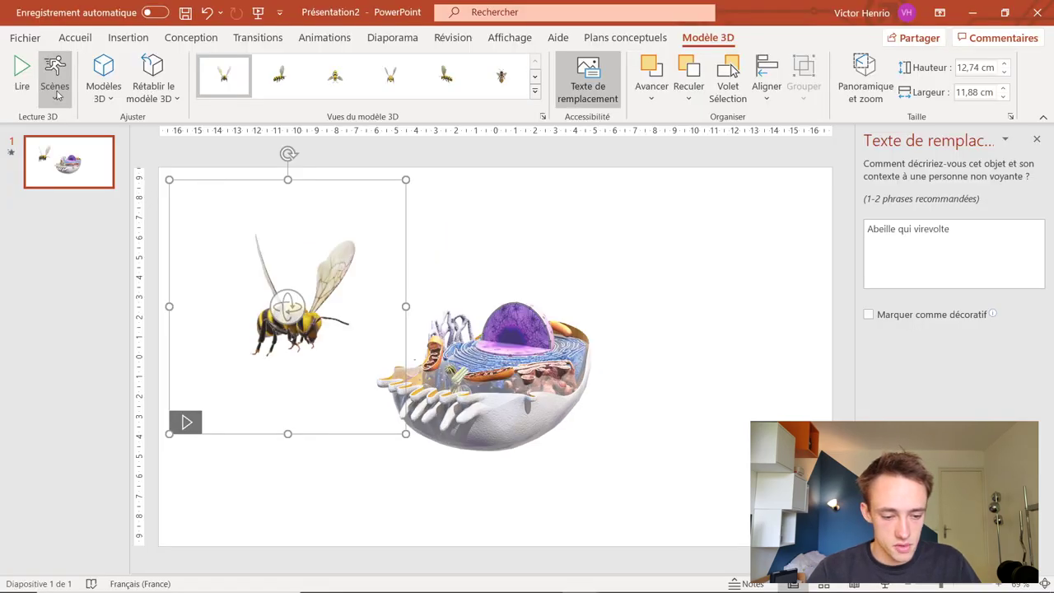
Apply the Scène 2 animation to the bee model.
click(55, 86)
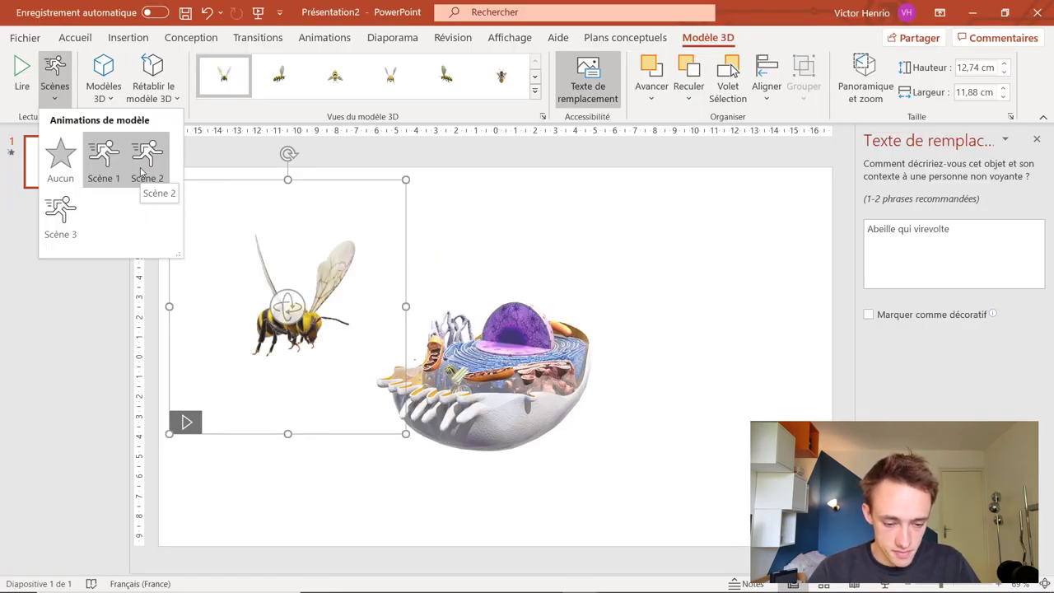
click(142, 171)
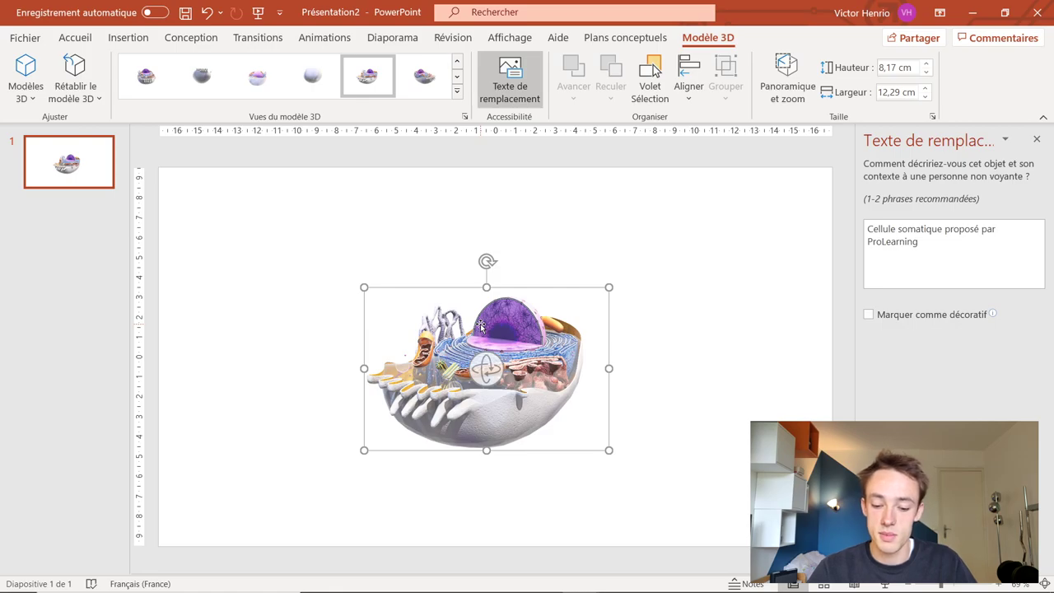
Add a text box across the top reading 'Dissection d'une cellule'.
click(376, 266)
click(428, 354)
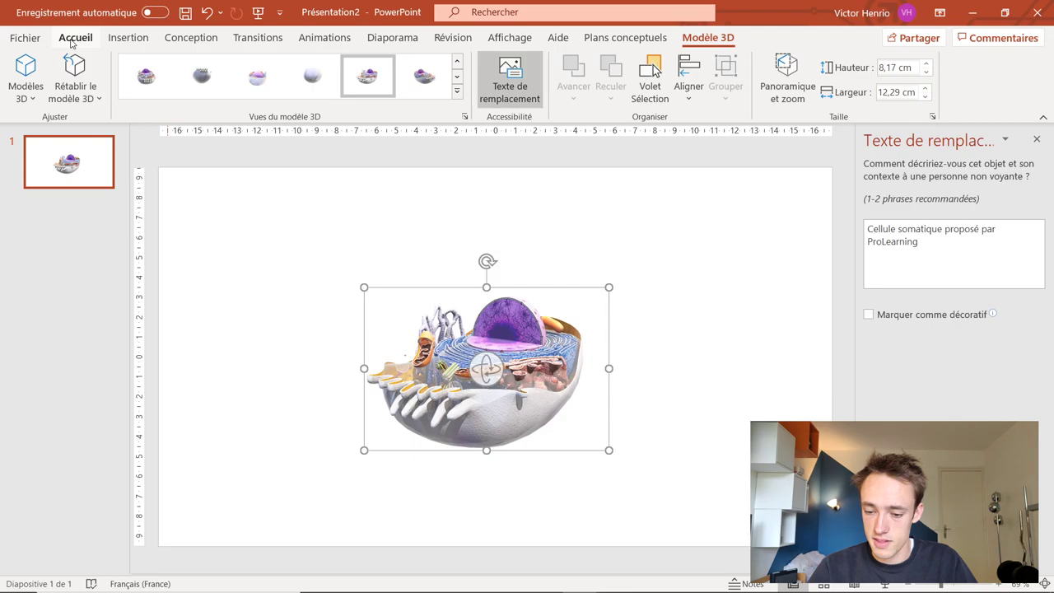
click(128, 38)
click(759, 78)
drag(298, 181, 677, 247)
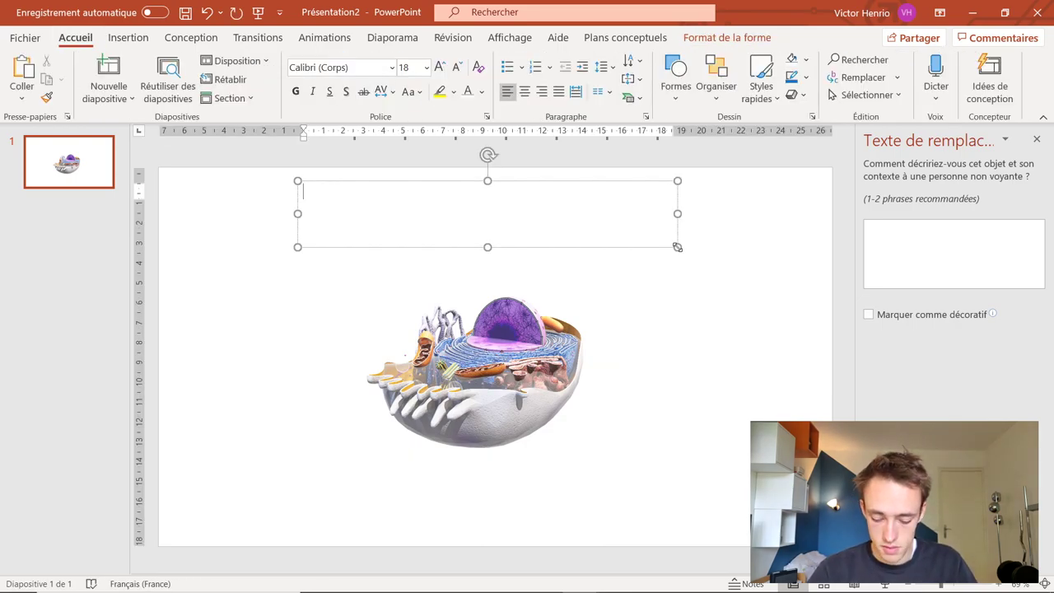
text(Dissection d’une cellule)
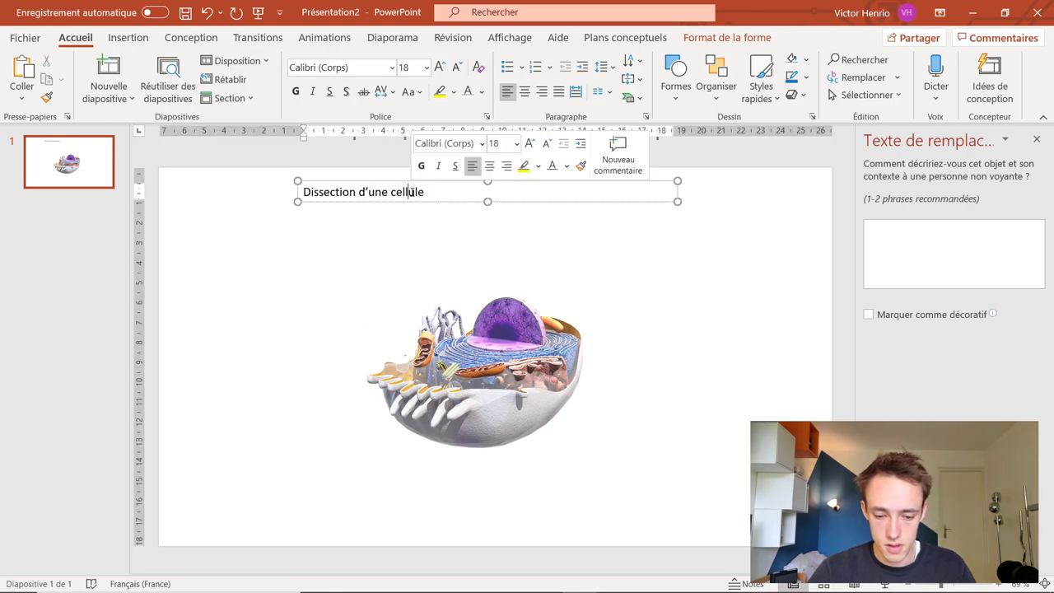
Format the title in larger Arial Black and enlarge the cell model from its corner.
key(ctrl+a)
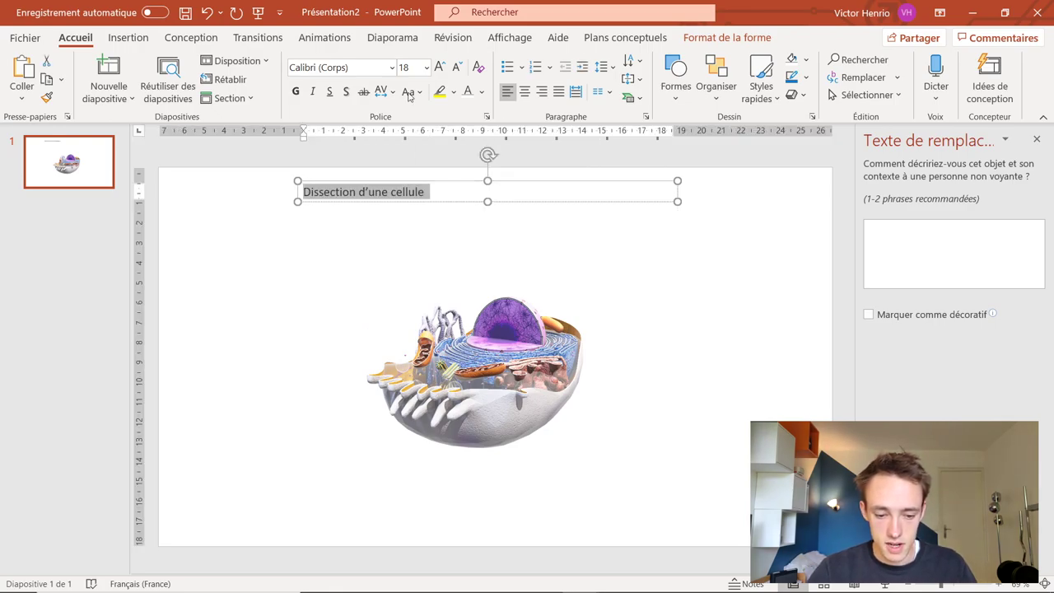
click(392, 67)
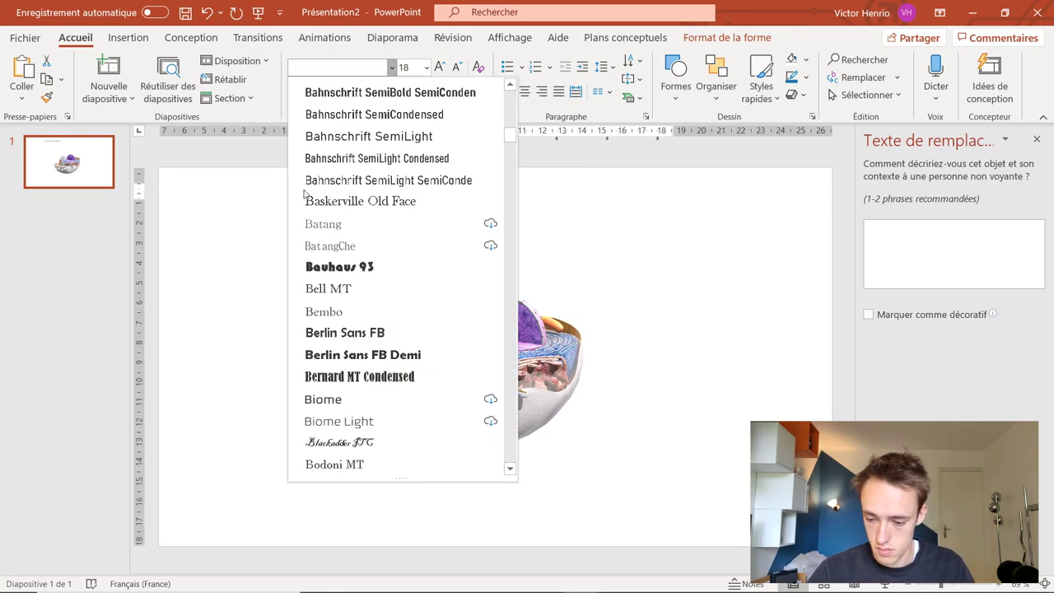
text(Arial)
scroll(337, 308, down, 2)
click(337, 353)
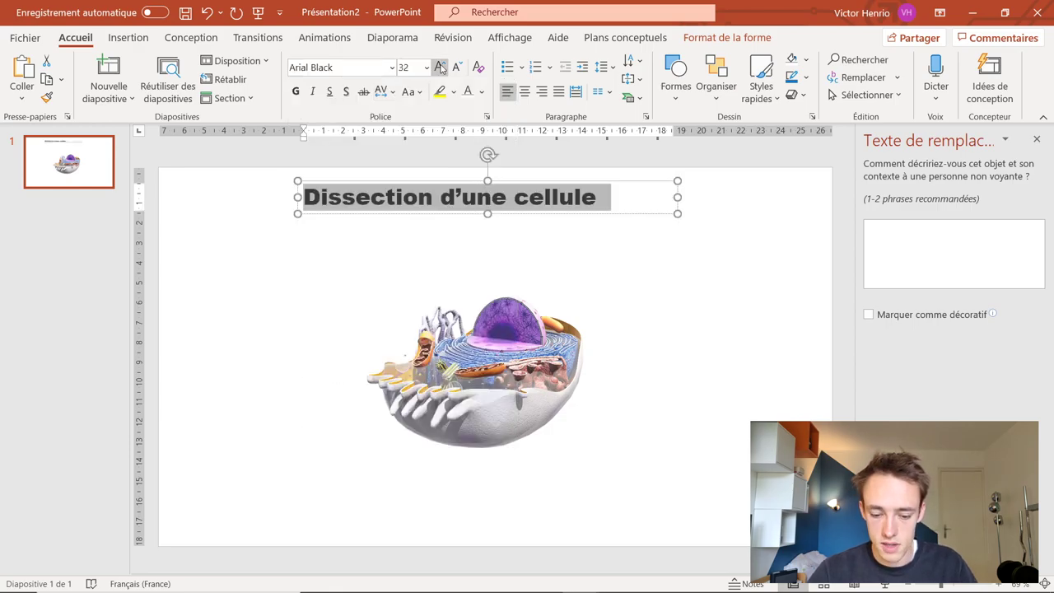
click(544, 164)
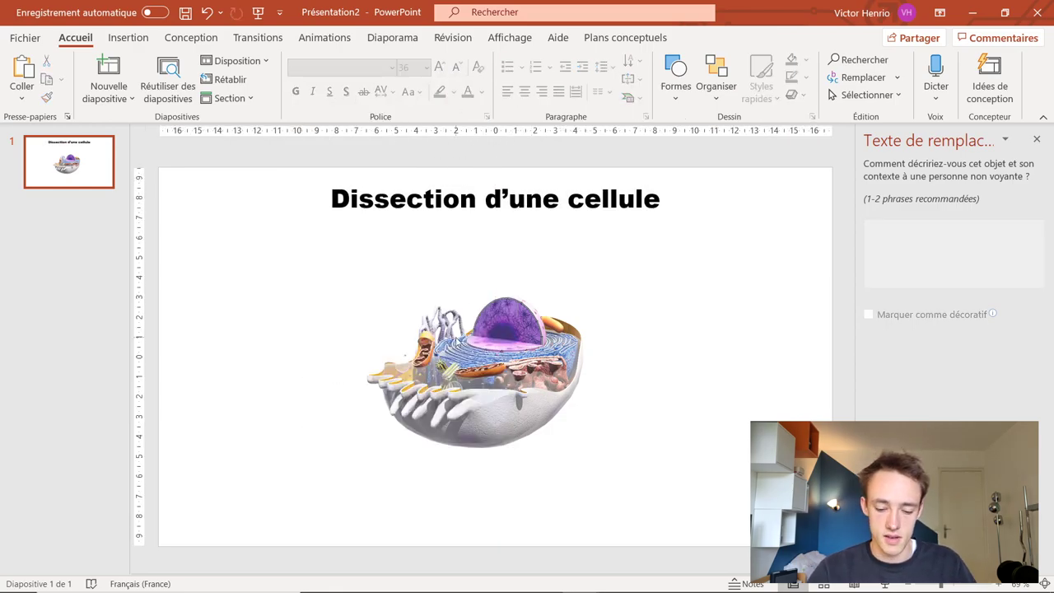
click(492, 368)
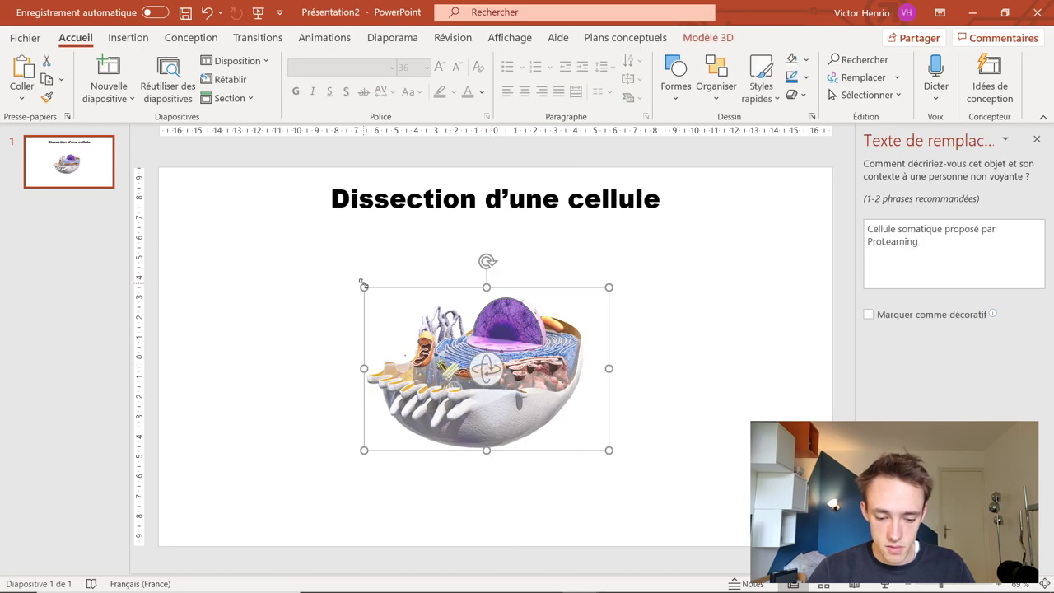
drag(362, 285, 347, 271)
Draw a two-segment leader line from the left into the cell and thicken its outline.
click(680, 299)
click(574, 331)
click(212, 289)
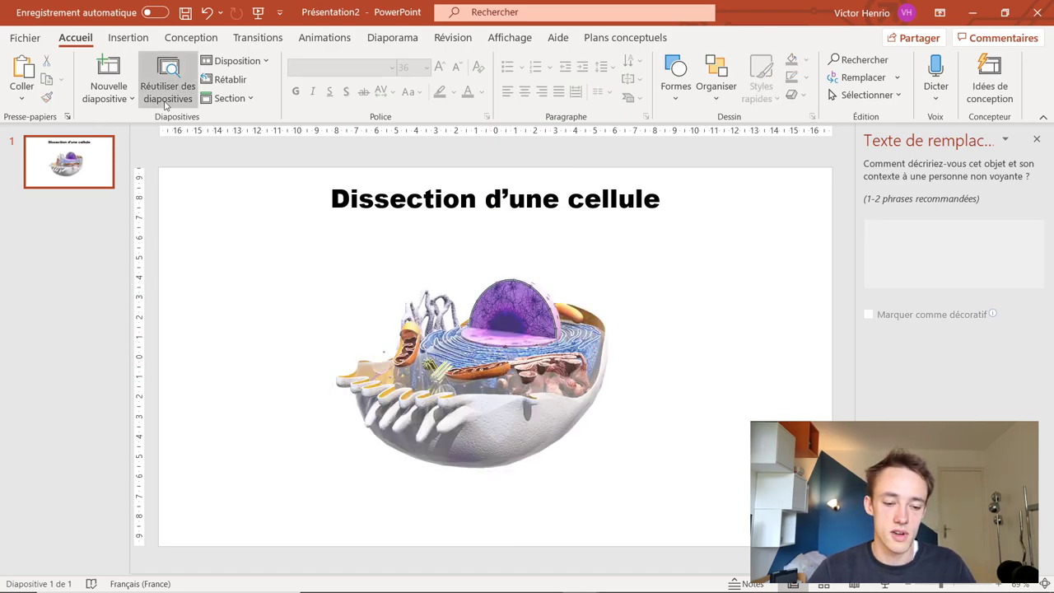
click(128, 37)
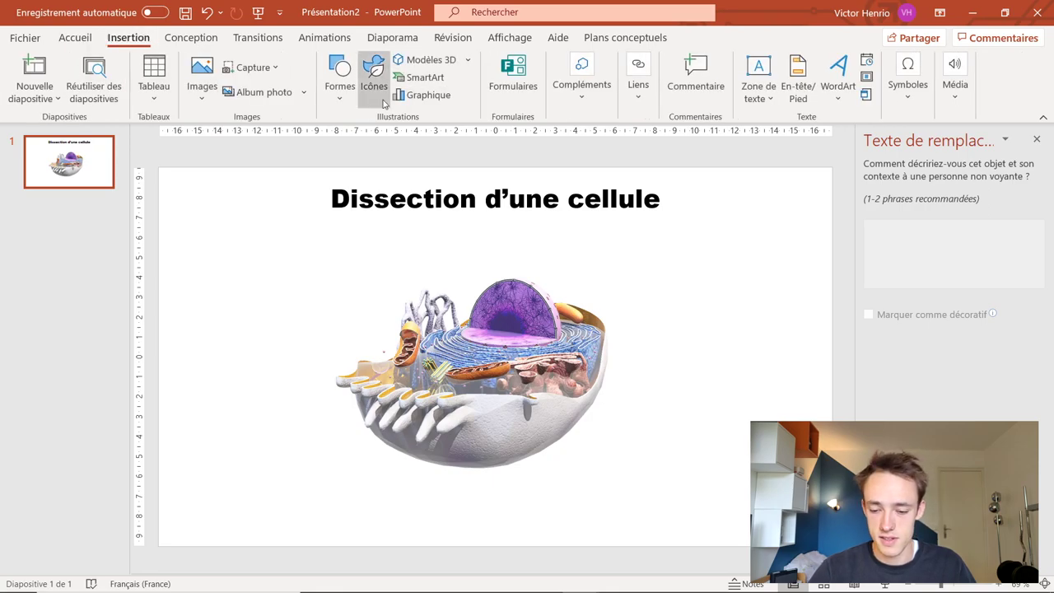
click(339, 78)
click(362, 140)
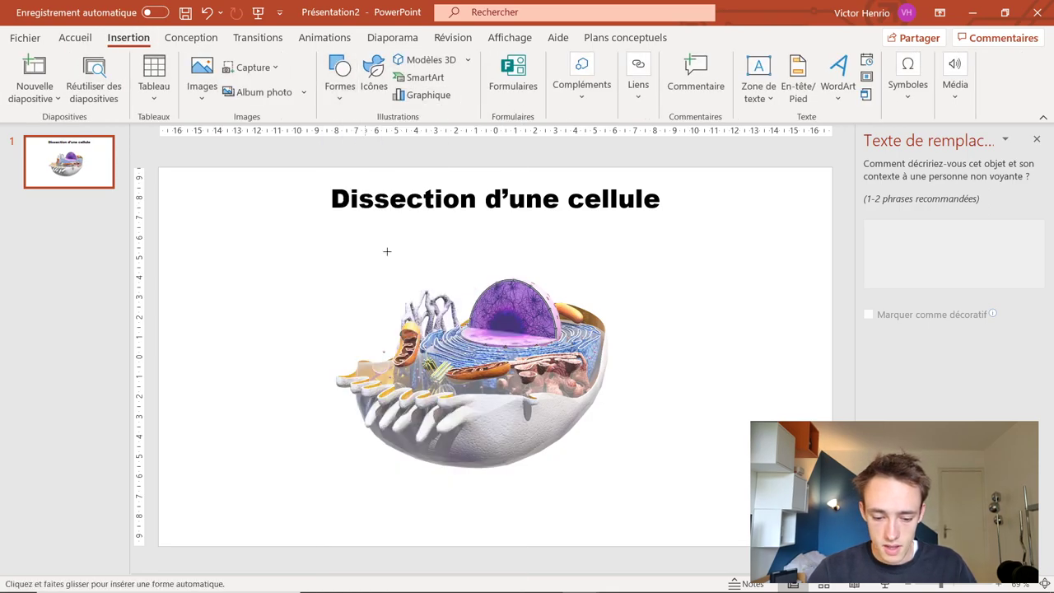
drag(312, 300, 312, 294)
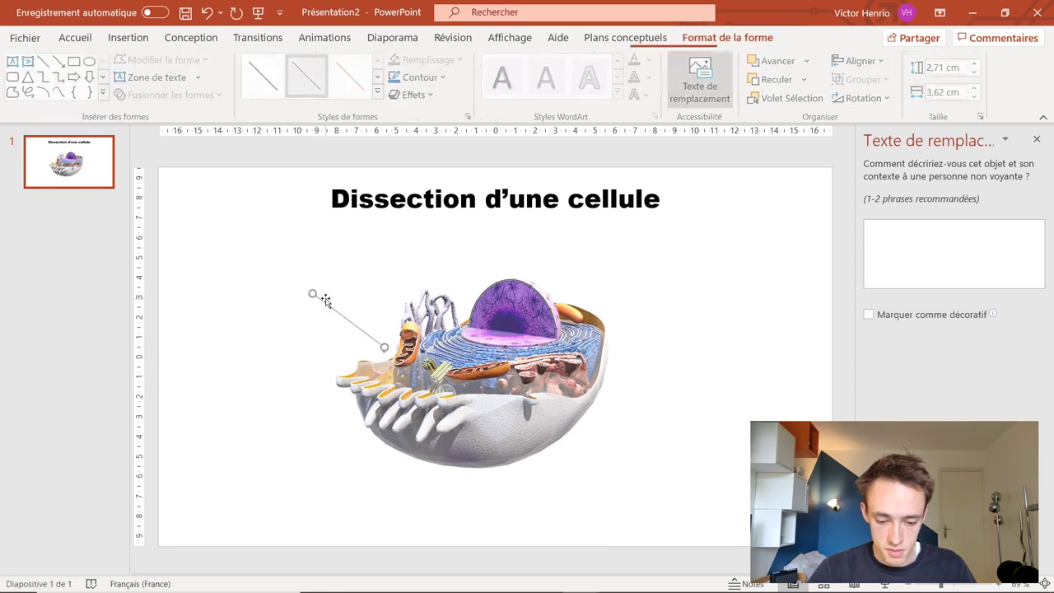
key(ctrl+v)
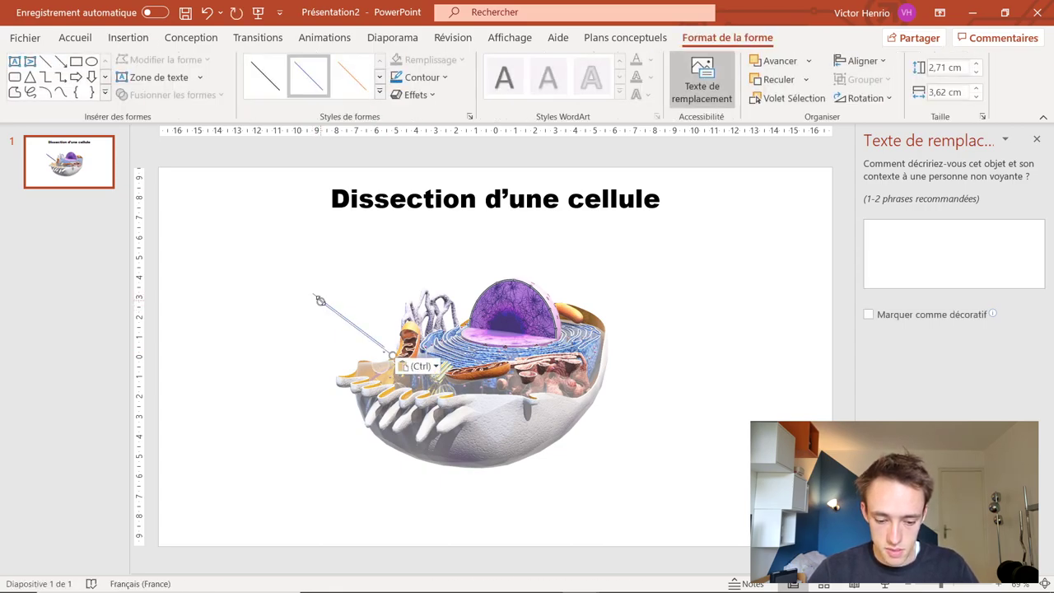
drag(318, 295, 245, 293)
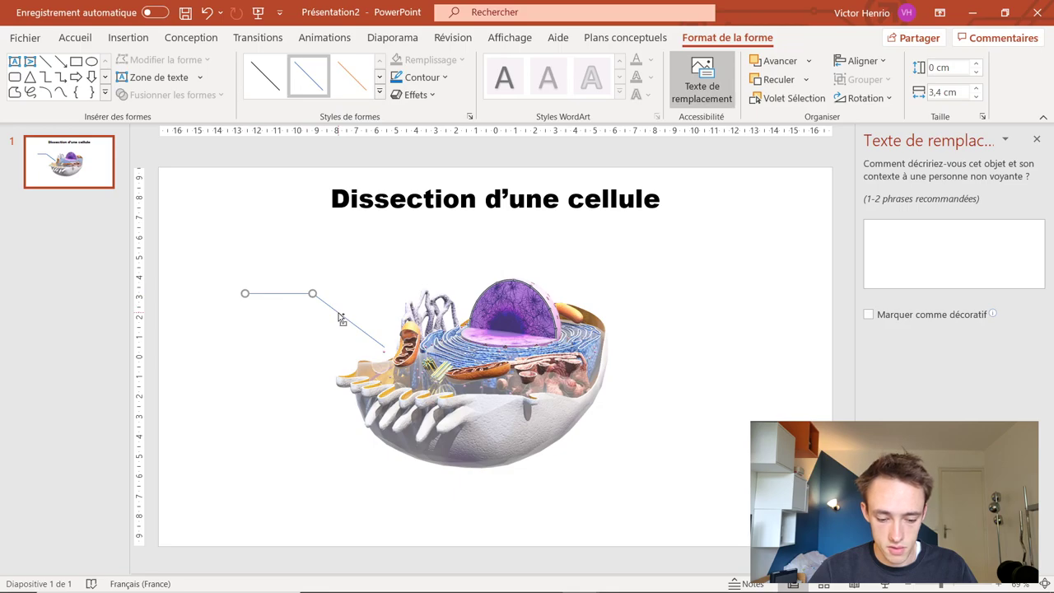
shift+click(338, 315)
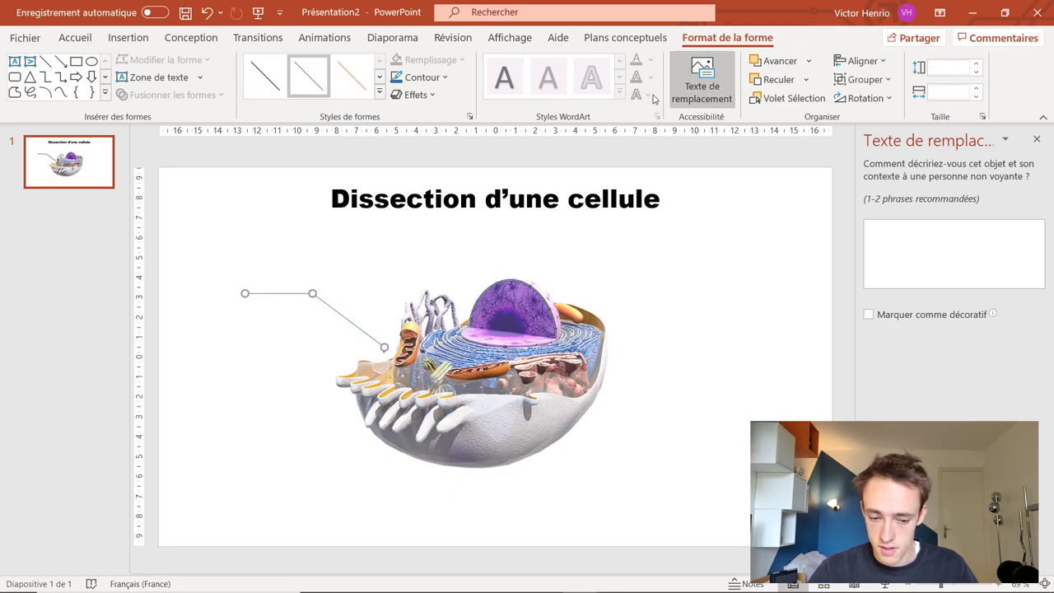
click(420, 77)
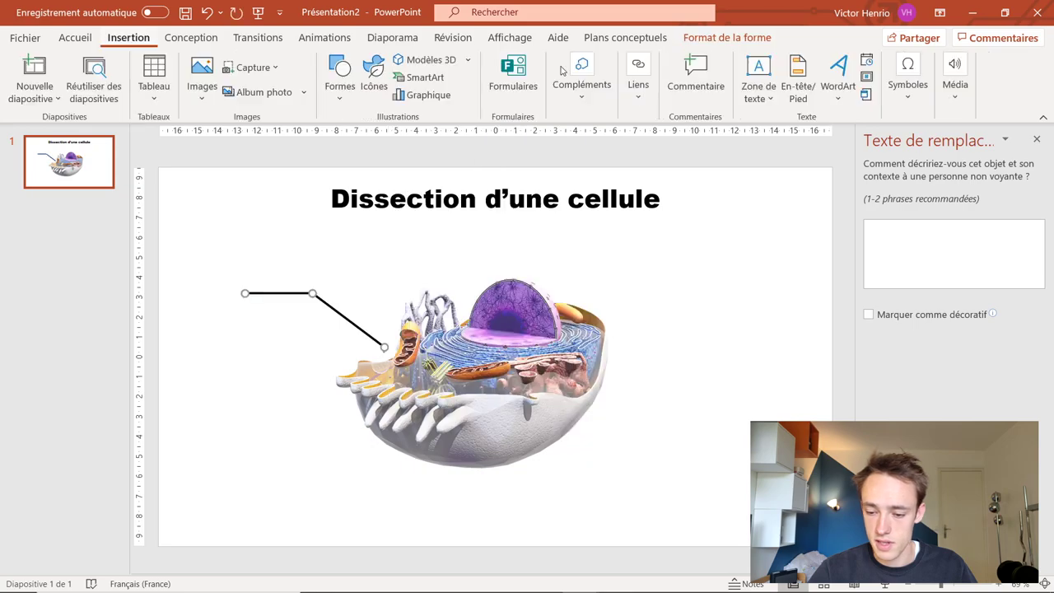
click(767, 99)
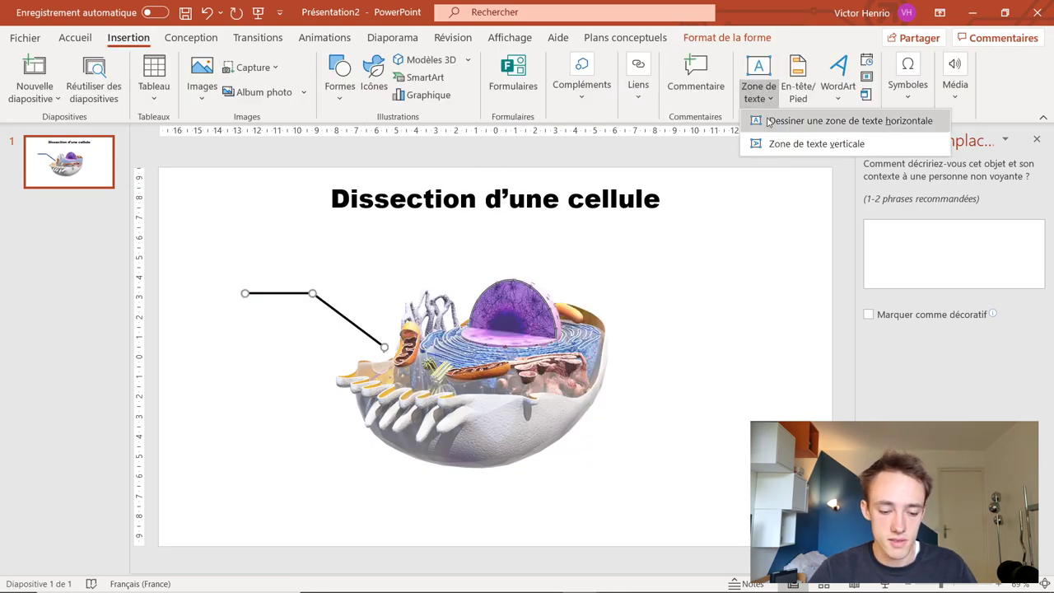
Add a 'Légende' text box, group it with its line, and duplicate the callout down-right.
click(770, 122)
text(Légende)
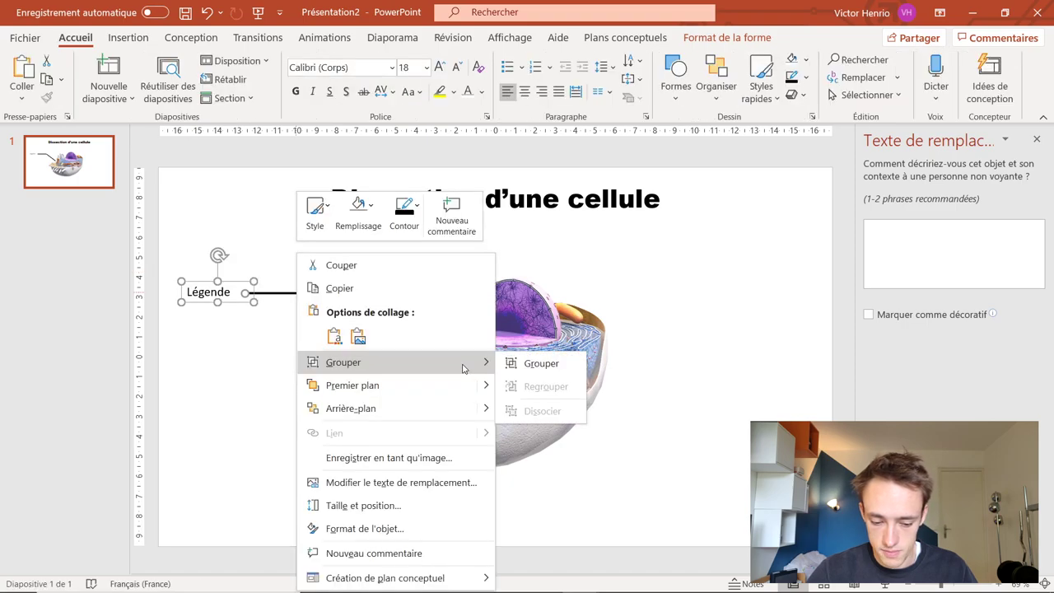
click(537, 363)
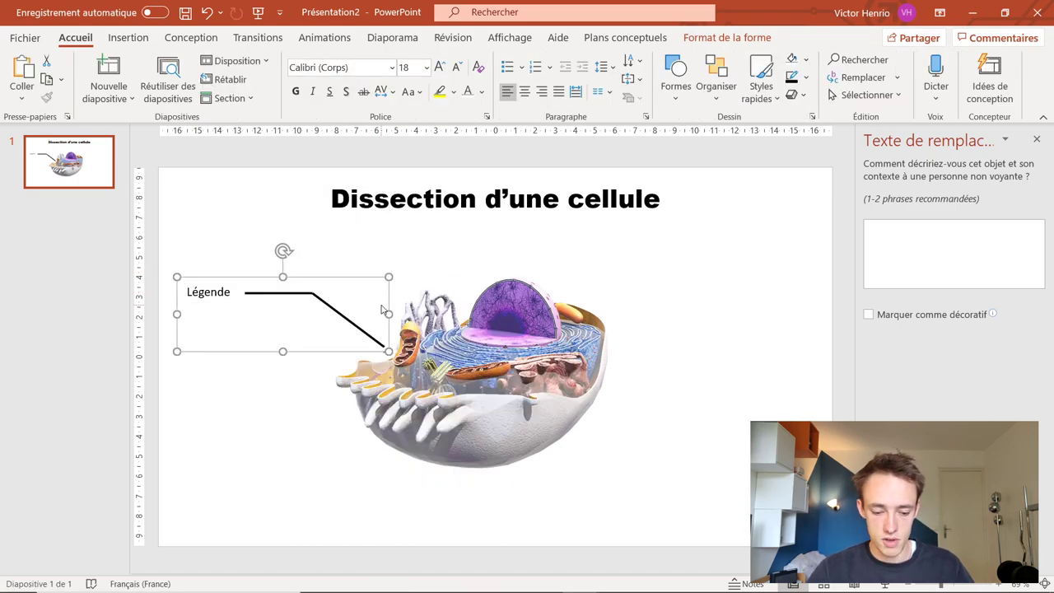
drag(383, 310, 433, 357)
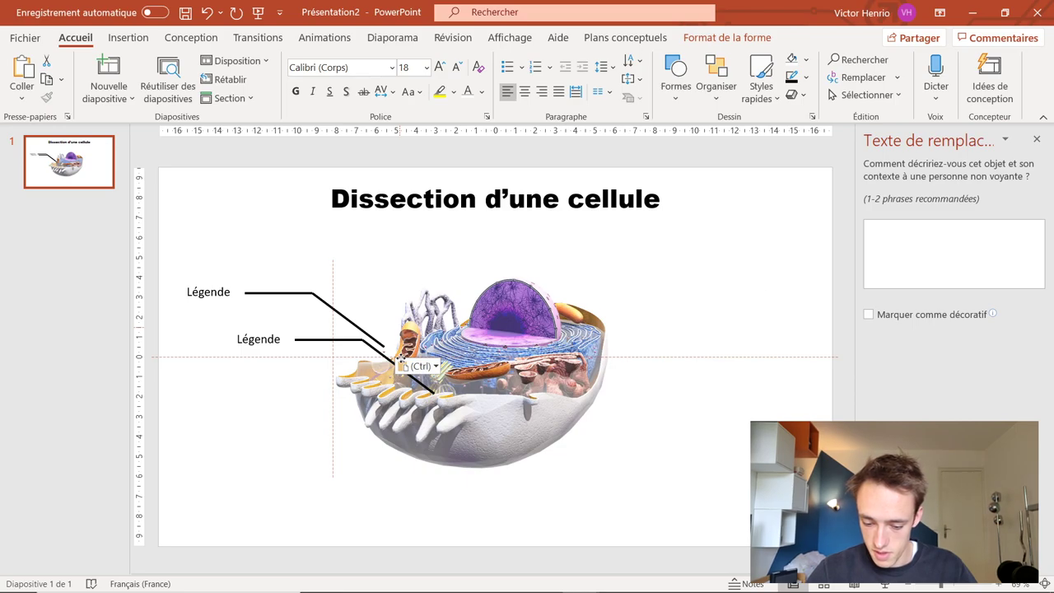
Place the flipped callout copy at the cell's lower right.
drag(548, 431, 530, 379)
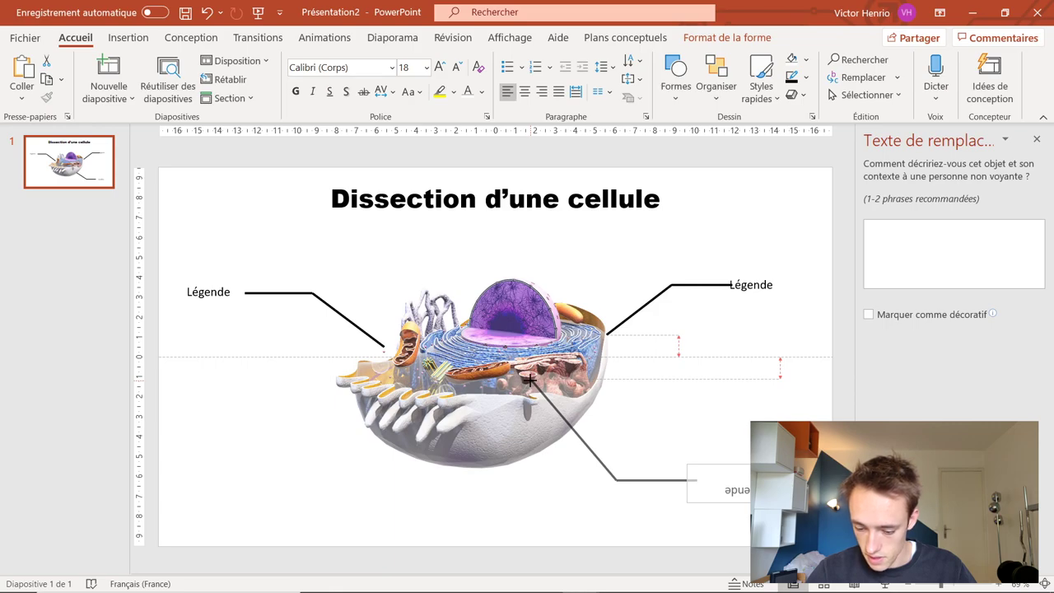
drag(530, 380, 527, 375)
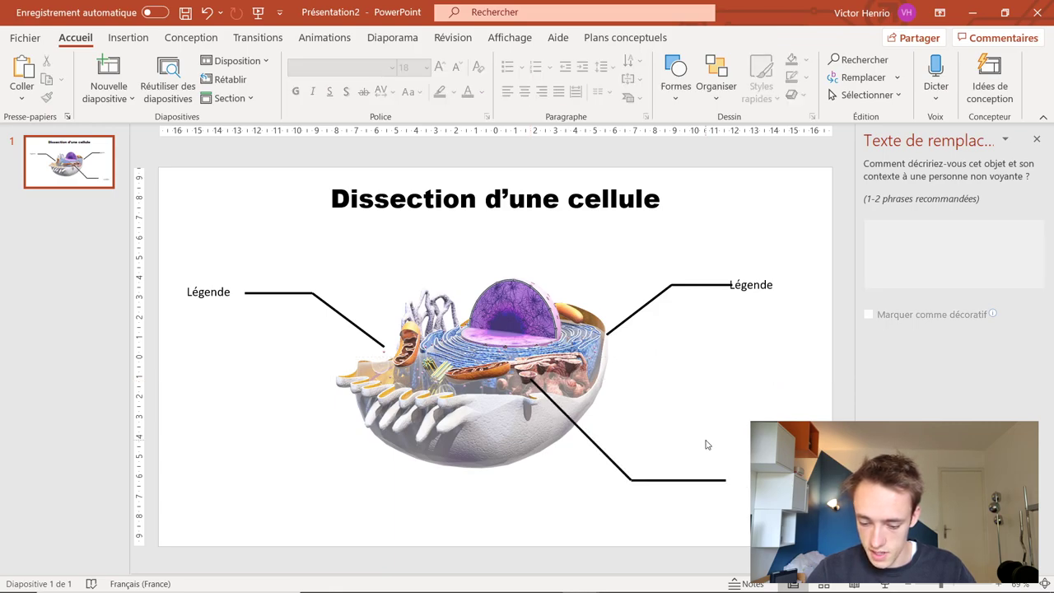
click(713, 482)
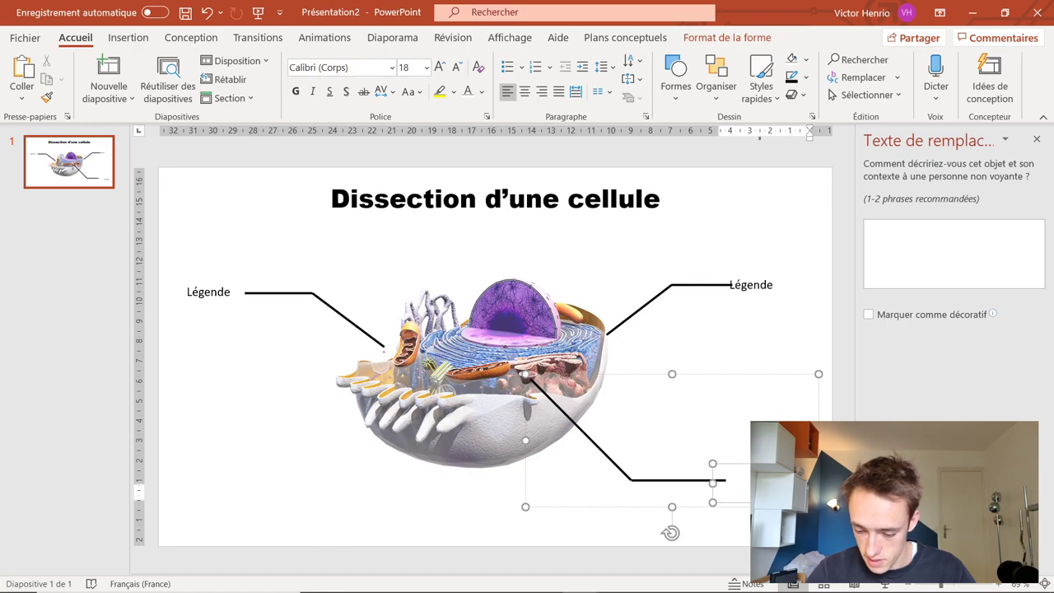
click(743, 376)
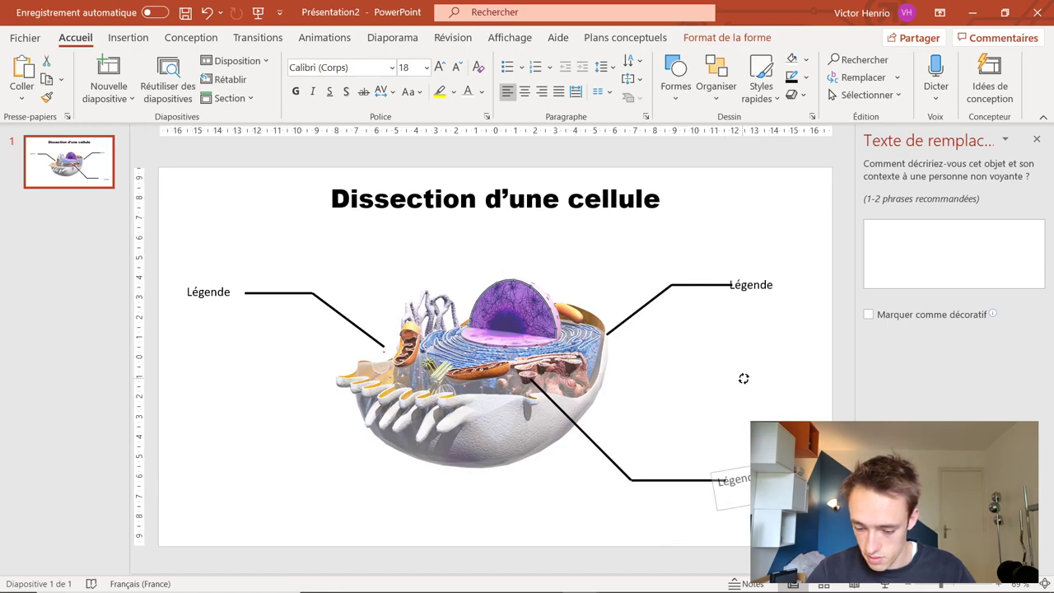
Nudge the lower-right and upper-right Légende labels rightward into alignment.
click(743, 466)
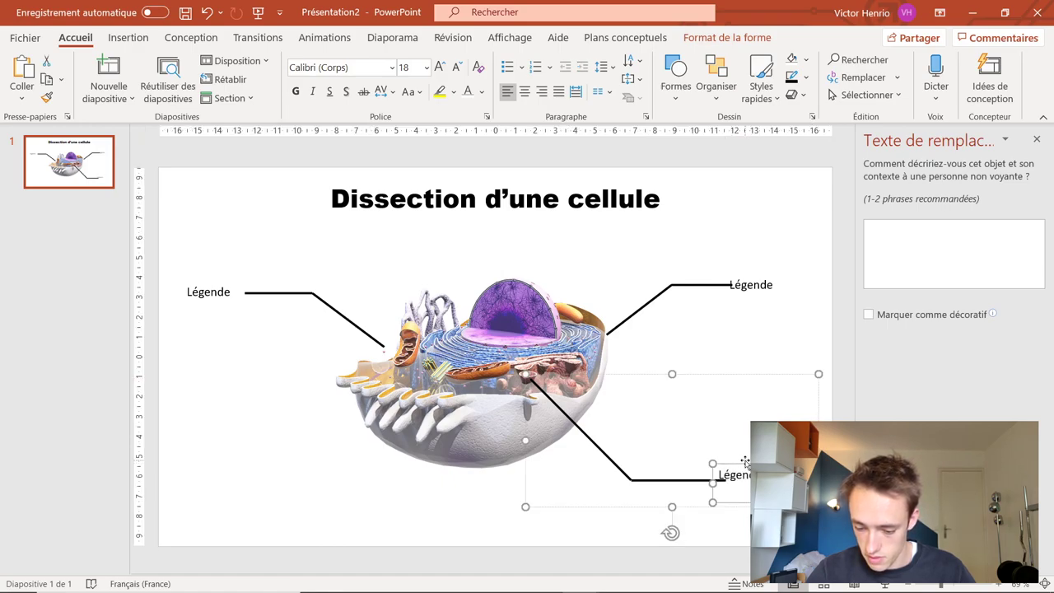
drag(744, 466, 762, 468)
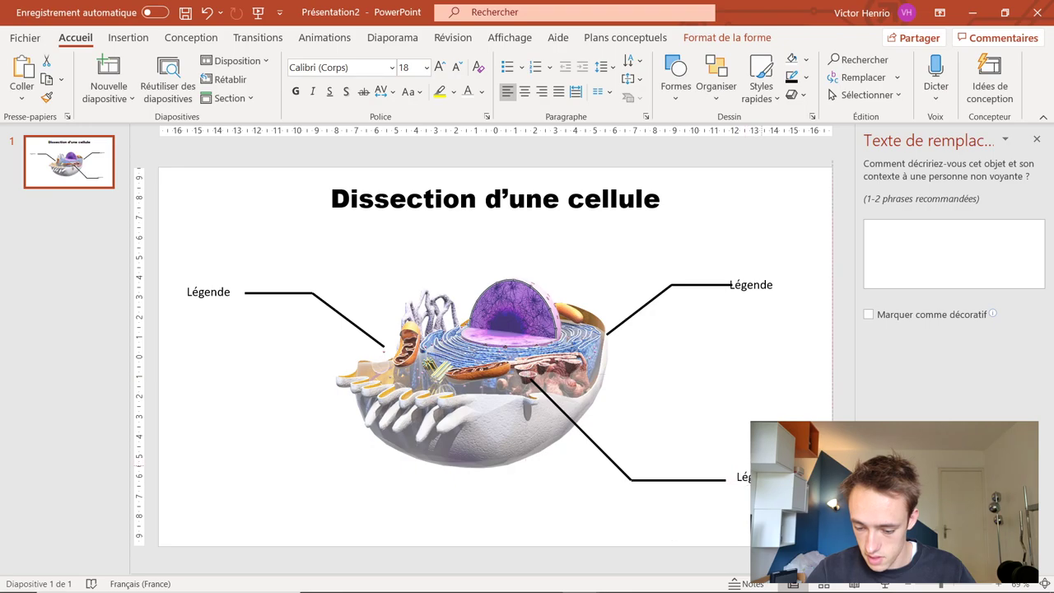
click(757, 276)
click(757, 276)
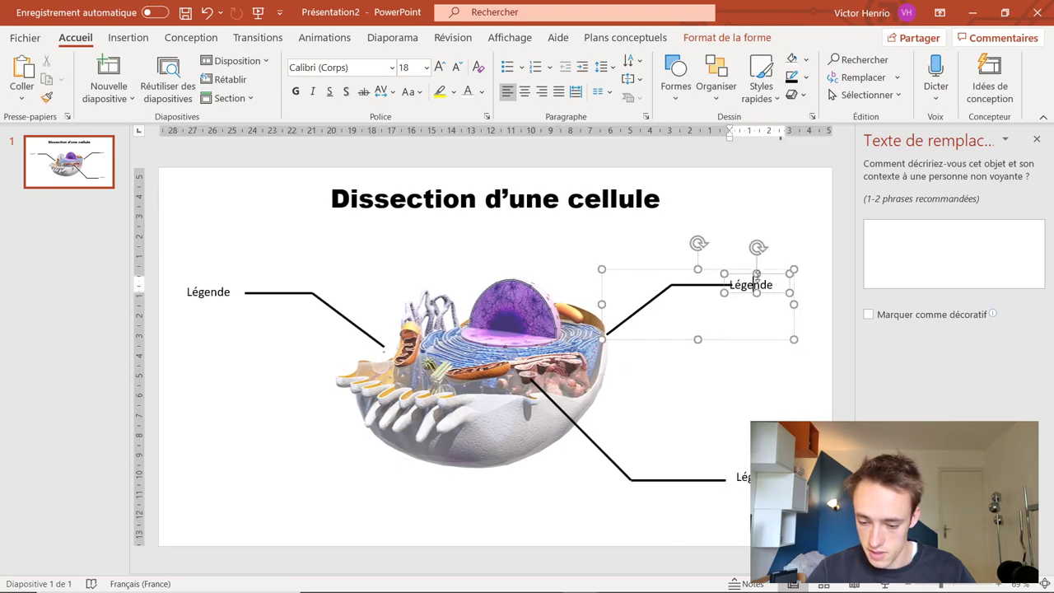
drag(774, 277, 788, 272)
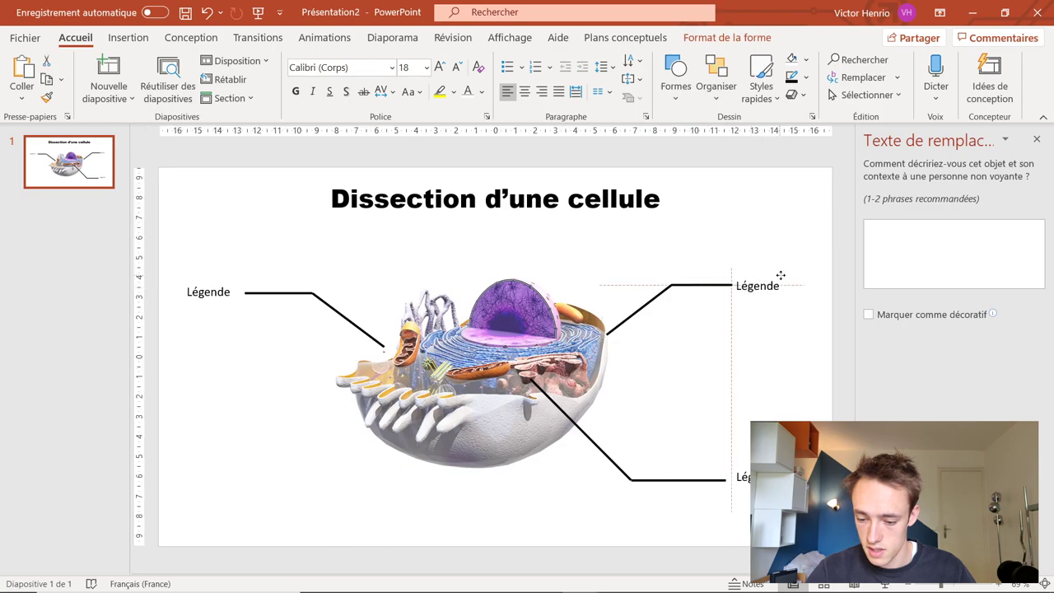
drag(788, 272, 793, 273)
click(697, 252)
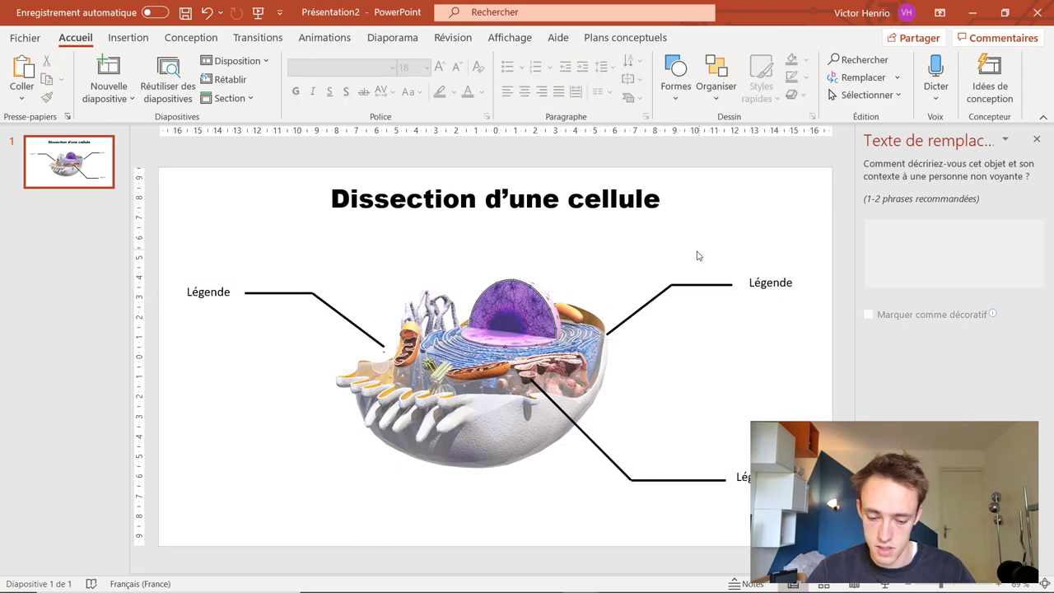
click(257, 293)
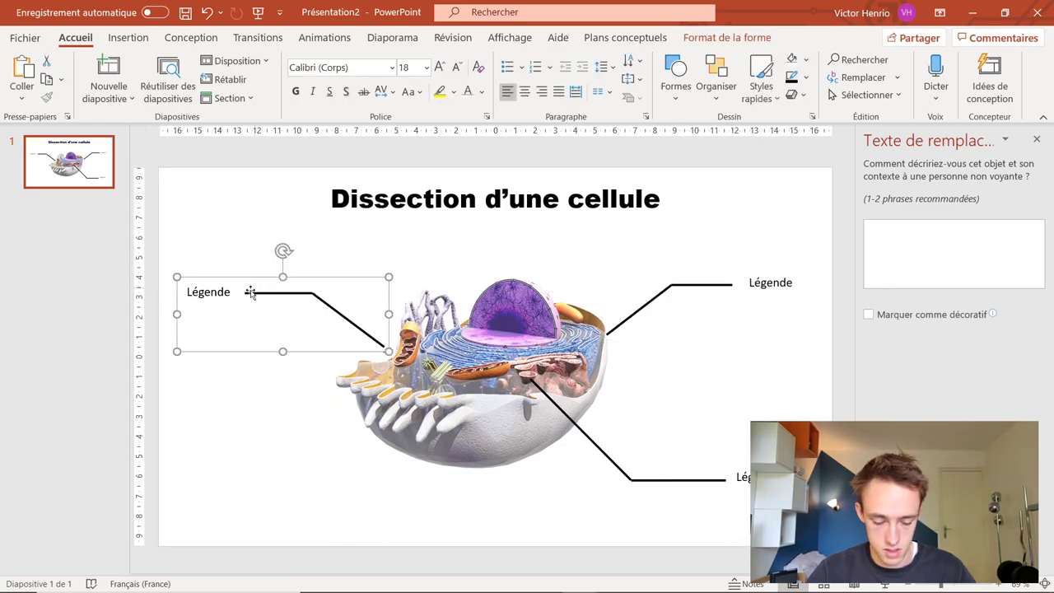
click(248, 249)
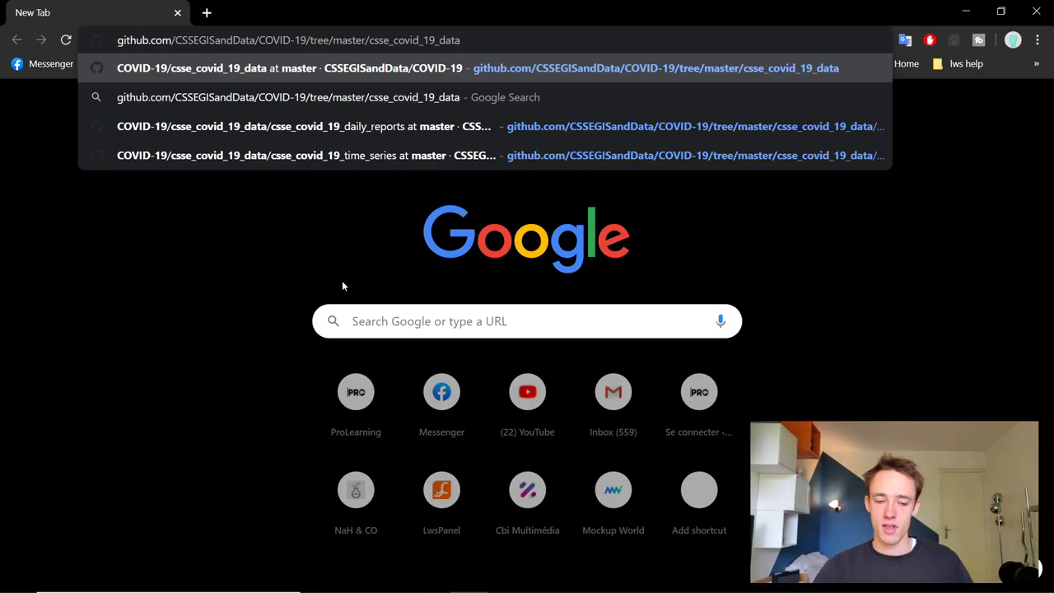
Load the GitHub COVID-19 csse_covid_19_data address in the new tab.
key(Return)
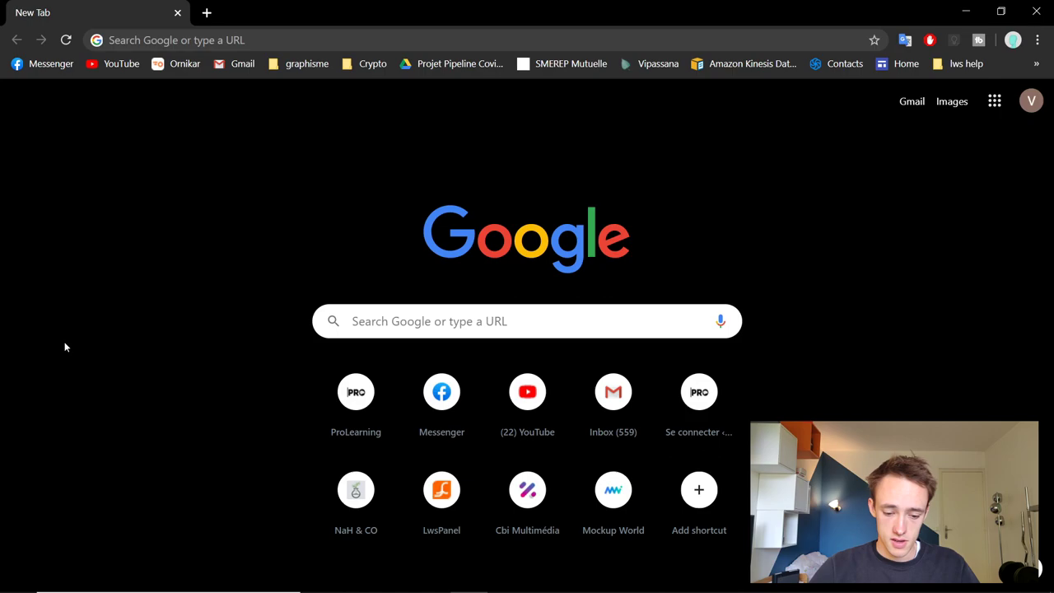
click(259, 41)
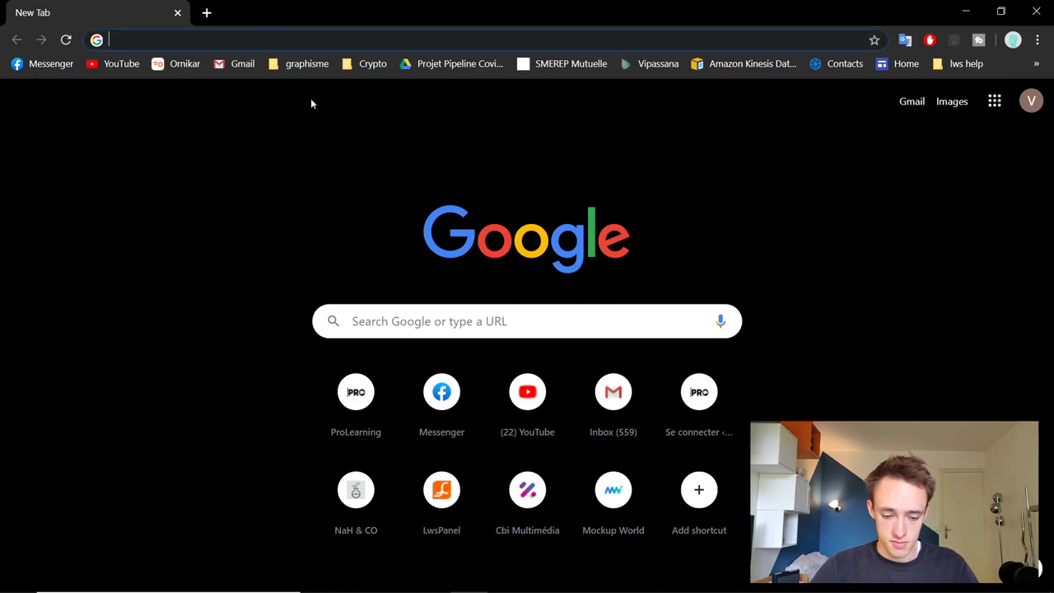
click(426, 327)
Search Google for 'free 3d model' and open Free3D's free models listing.
text(free)
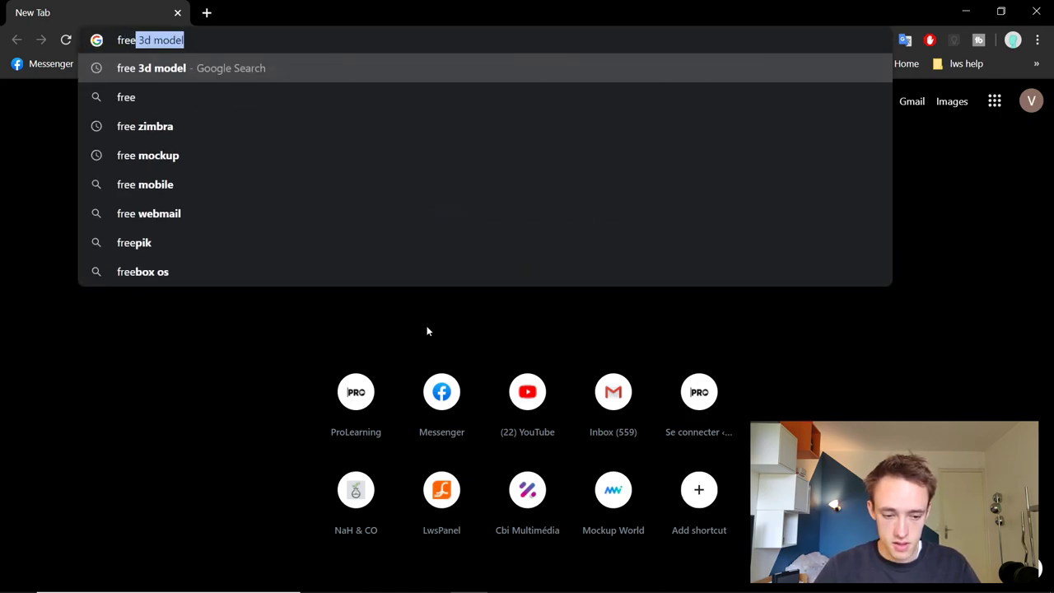
key(Return)
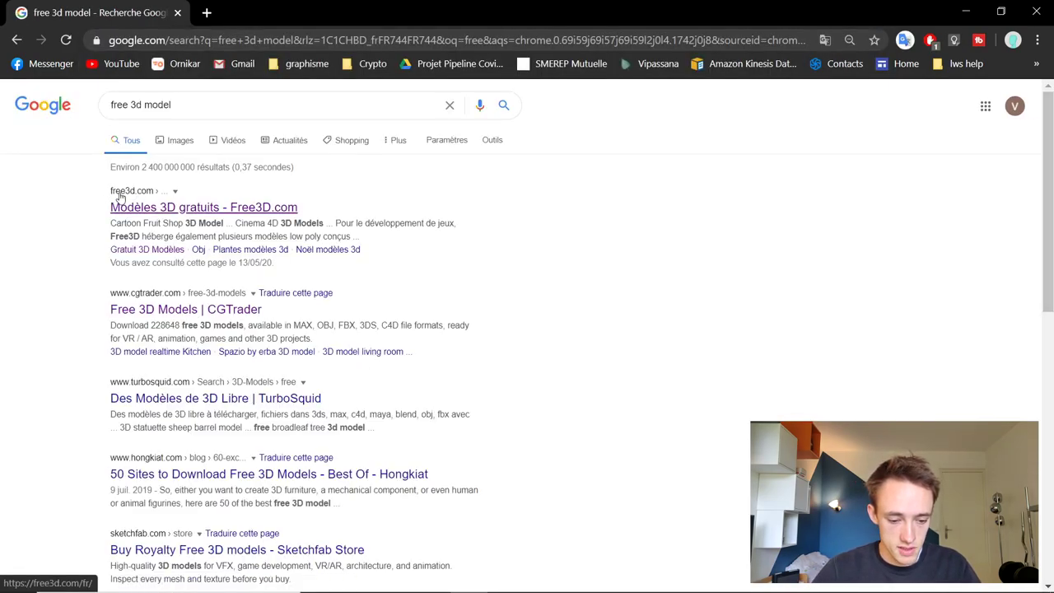
click(177, 207)
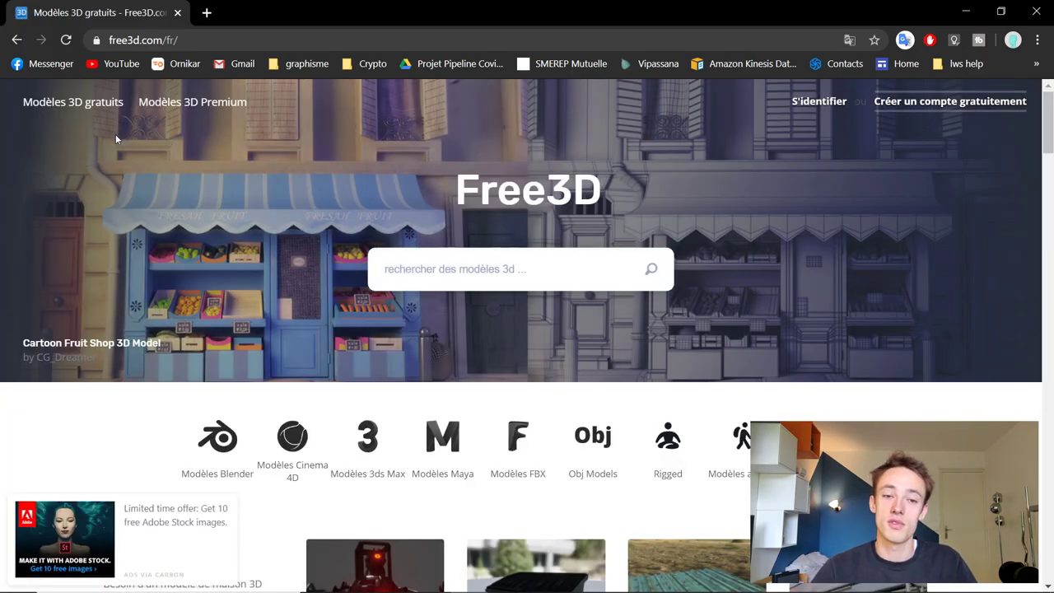
click(62, 103)
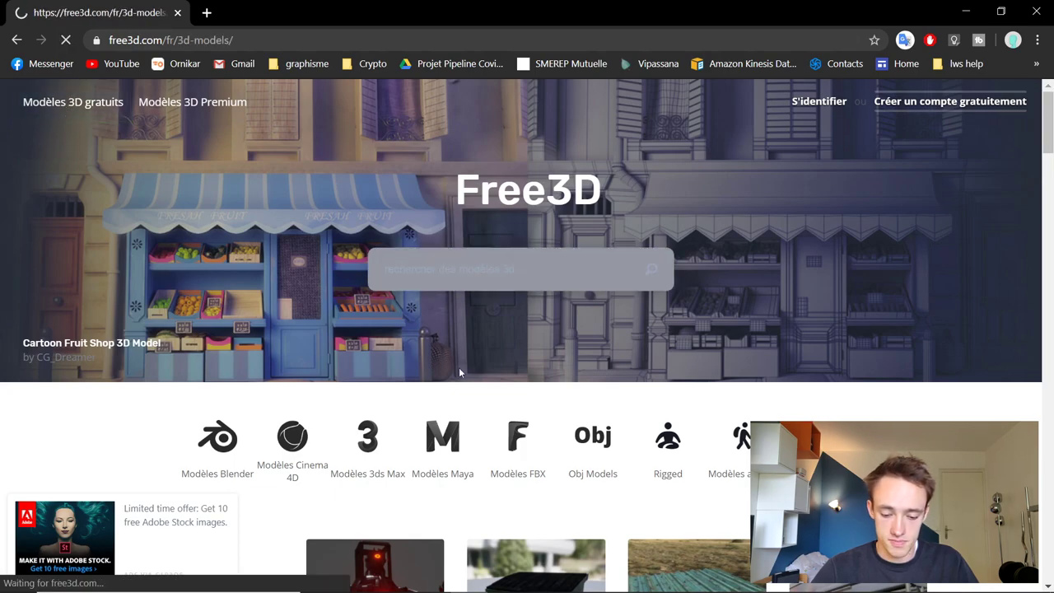
Filter the Free3D listing to Cinema 4D models.
scroll(360, 382, down, 2)
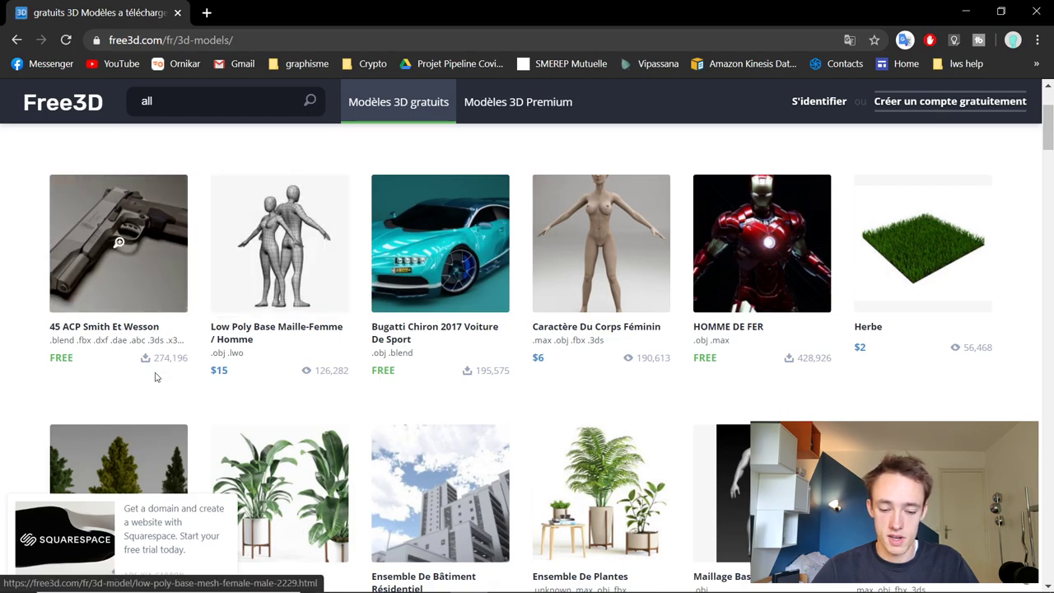
scroll(157, 362, down, 3)
scroll(161, 379, up, 3)
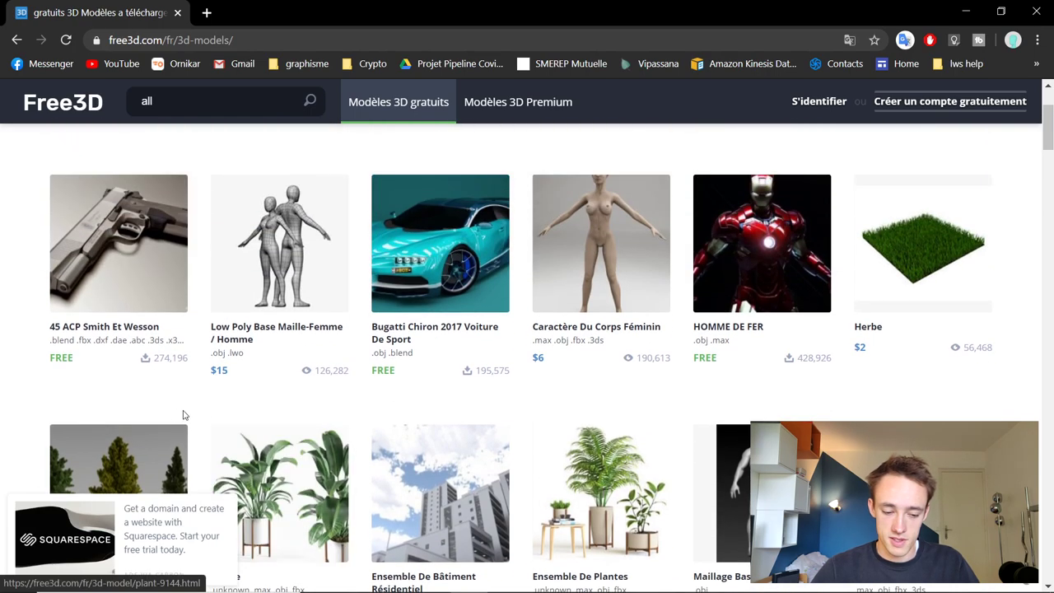
scroll(170, 412, up, 1)
scroll(165, 346, up, 1)
click(165, 275)
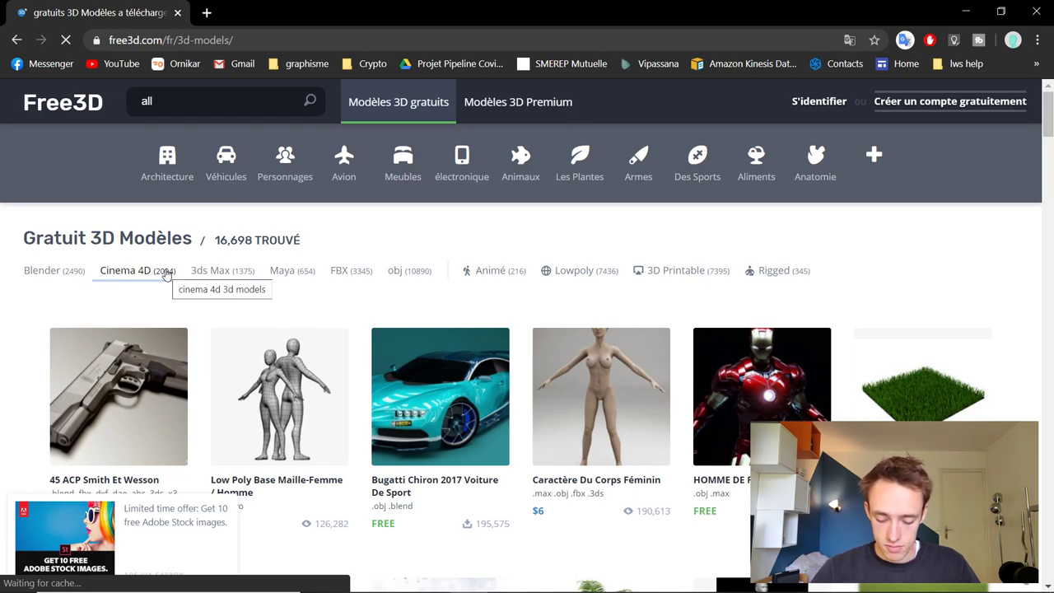
Search for 'Iphone', open the IphoneX model and show its downloadable files.
click(214, 100)
text(Iphone)
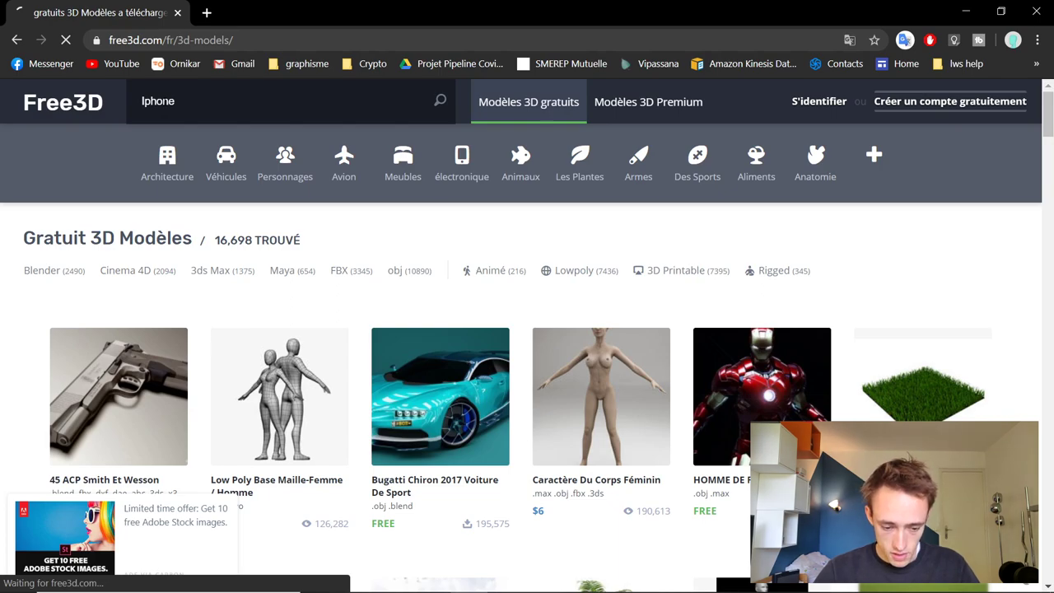
click(117, 399)
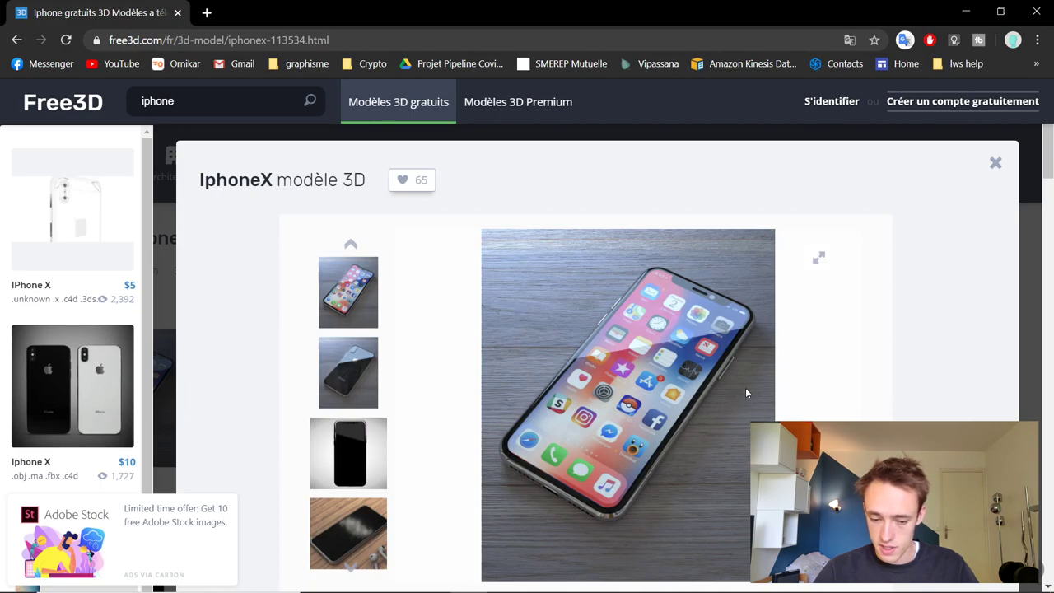
scroll(745, 393, down, 2)
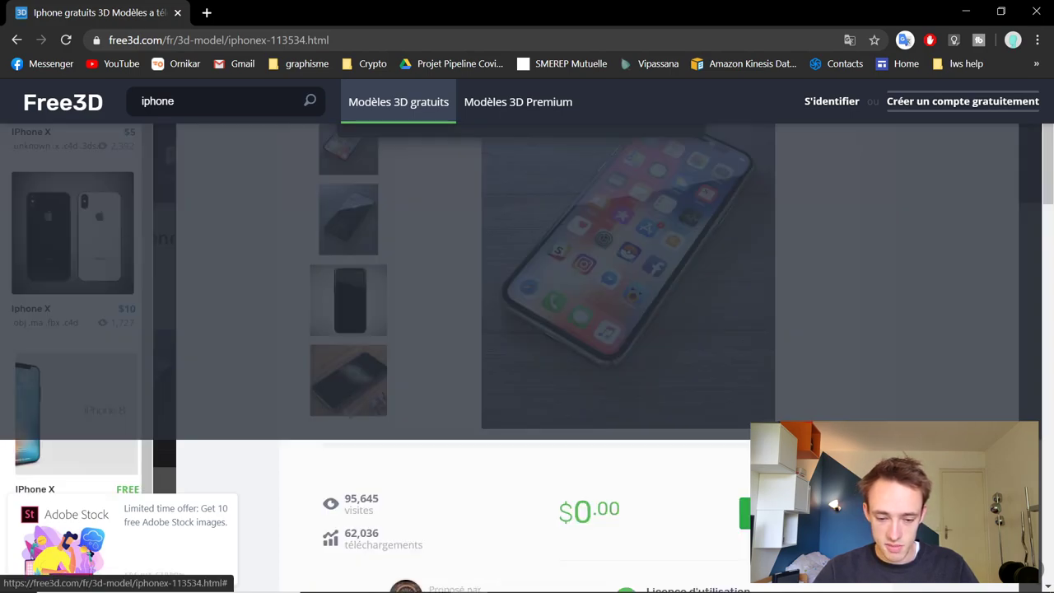
click(774, 512)
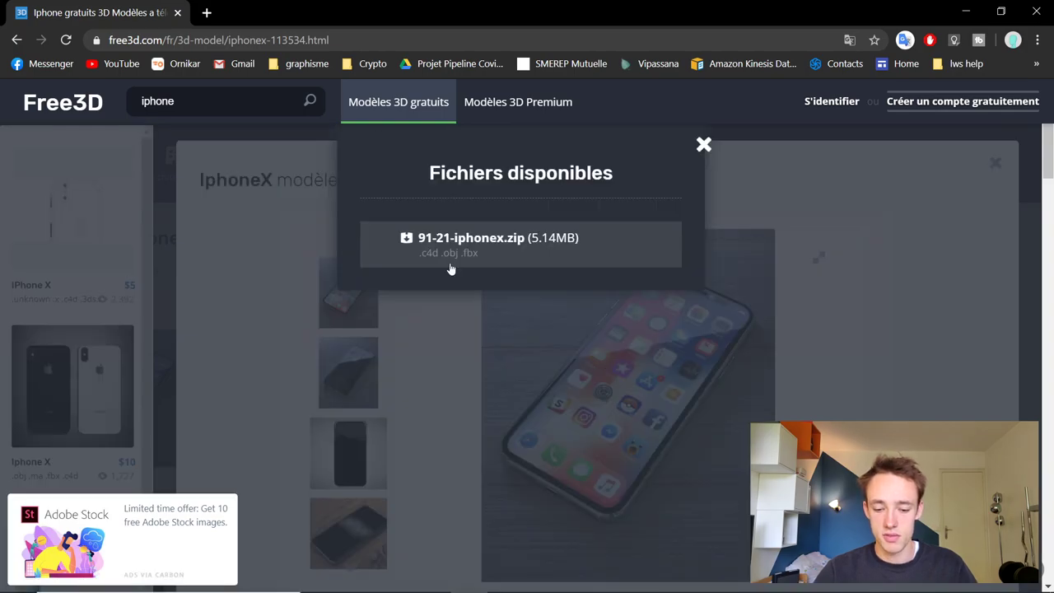
Download 91-21-iphonex.zip and select all files in the opened archive.
click(451, 270)
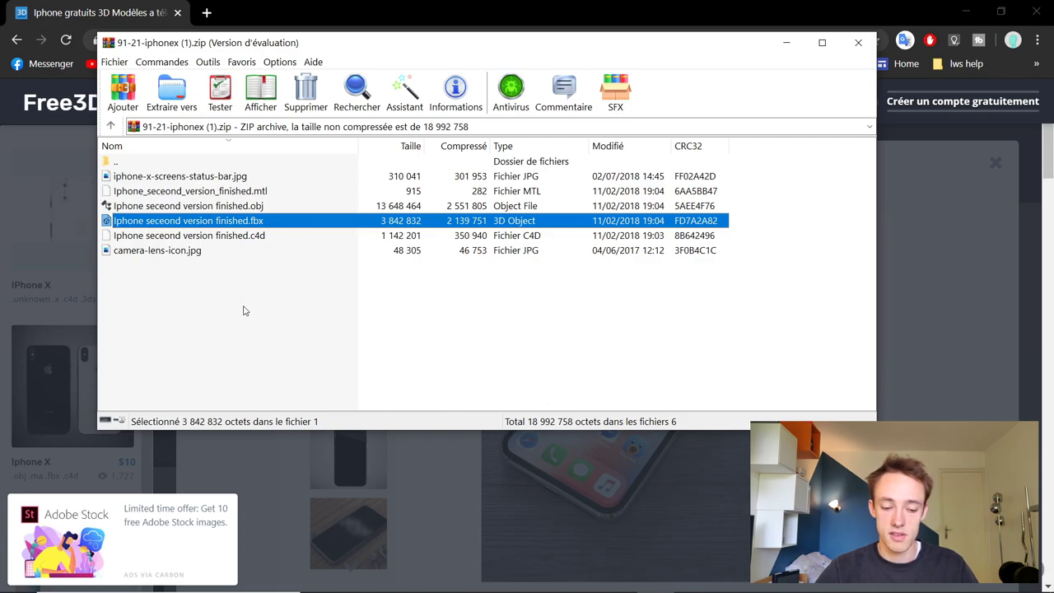
key(ctrl+a)
Select 'Iphone seceond version finished.fbx' and turn the placed phone model to a side view.
click(177, 306)
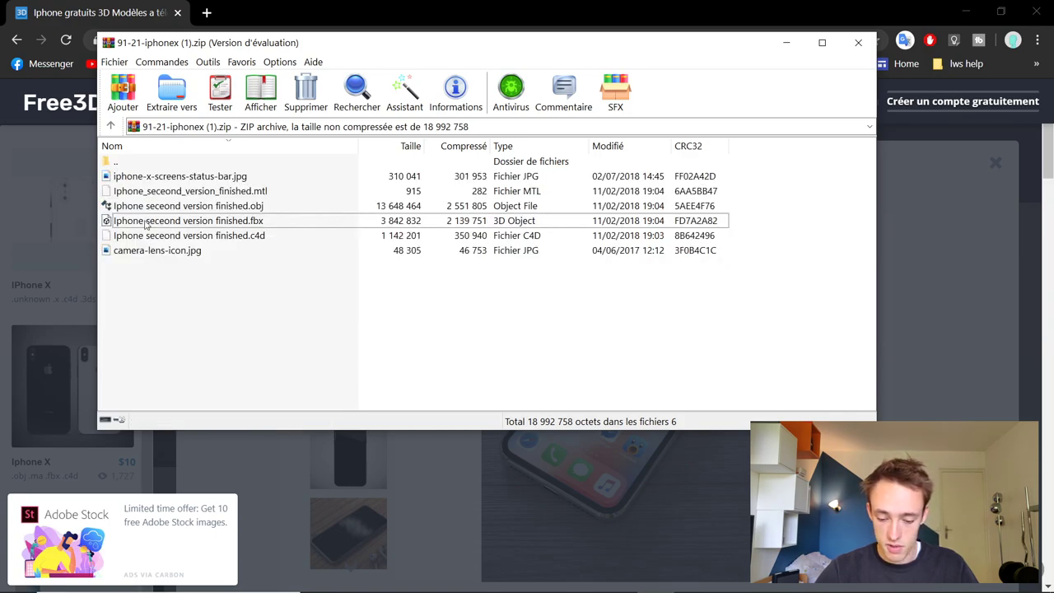
click(145, 223)
mouse_move(580, 578)
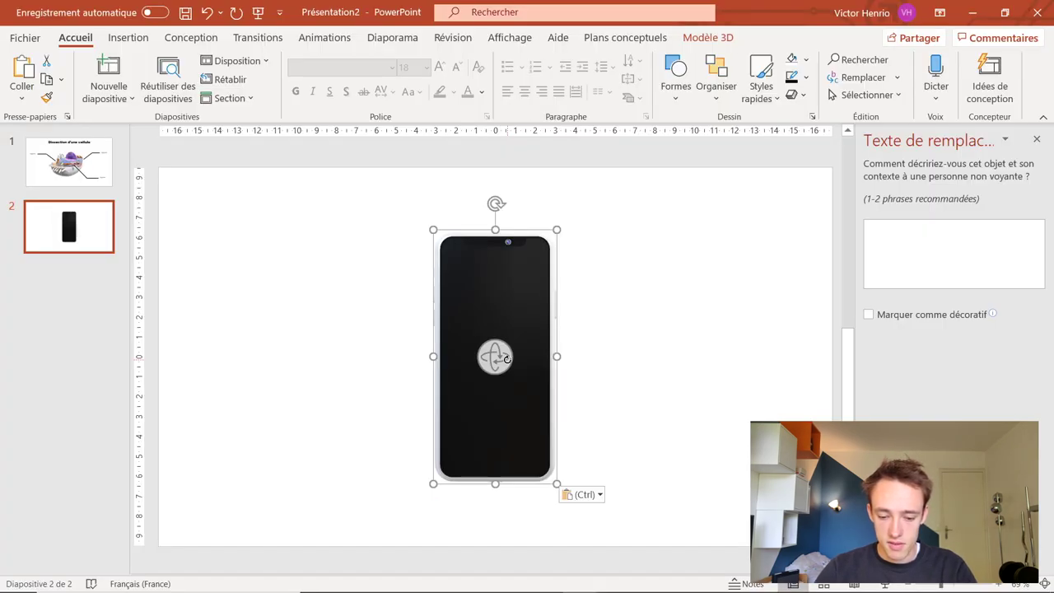
mouse_move(506, 359)
mouse_down()
mouse_move(297, 190)
mouse_move(758, 218)
mouse_move(278, 413)
mouse_up()
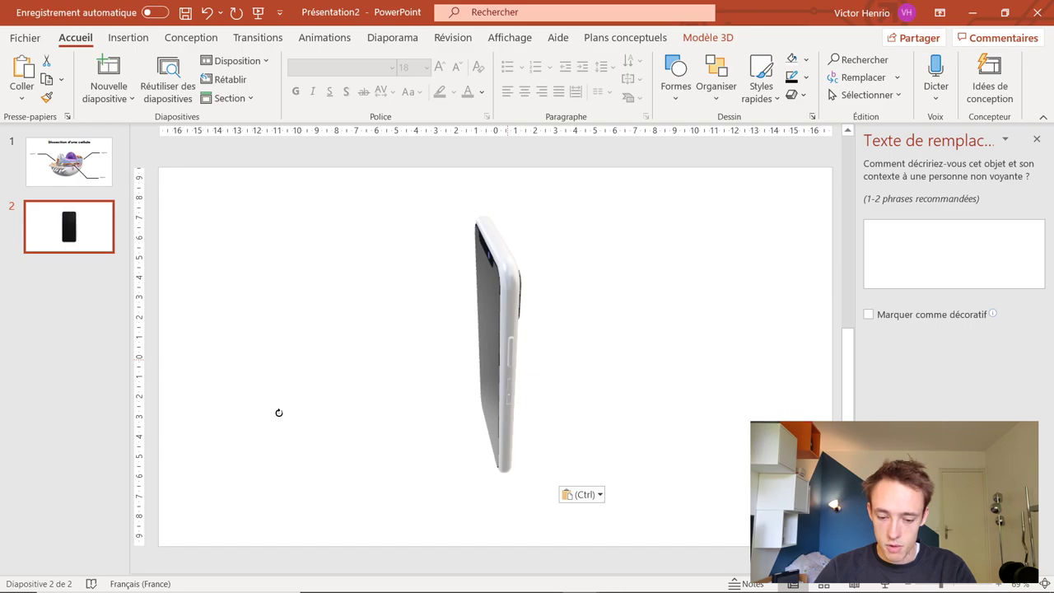
Rotate the phone model to face front, then delete it from slide 2.
mouse_move(278, 413)
mouse_down()
mouse_move(570, 282)
mouse_move(275, 360)
mouse_move(345, 418)
mouse_up()
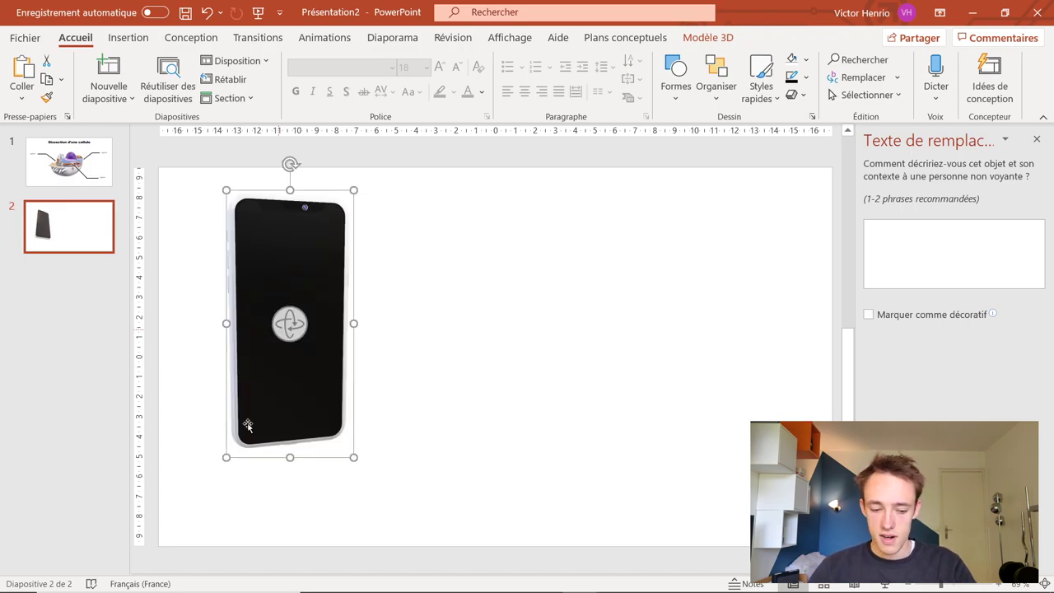
key(Delete)
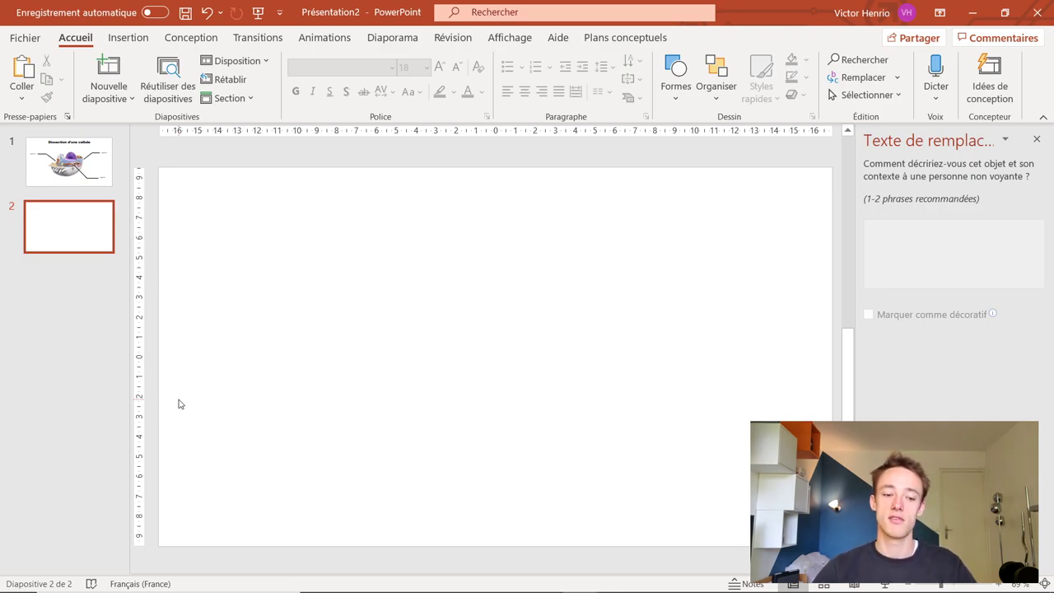
click(129, 40)
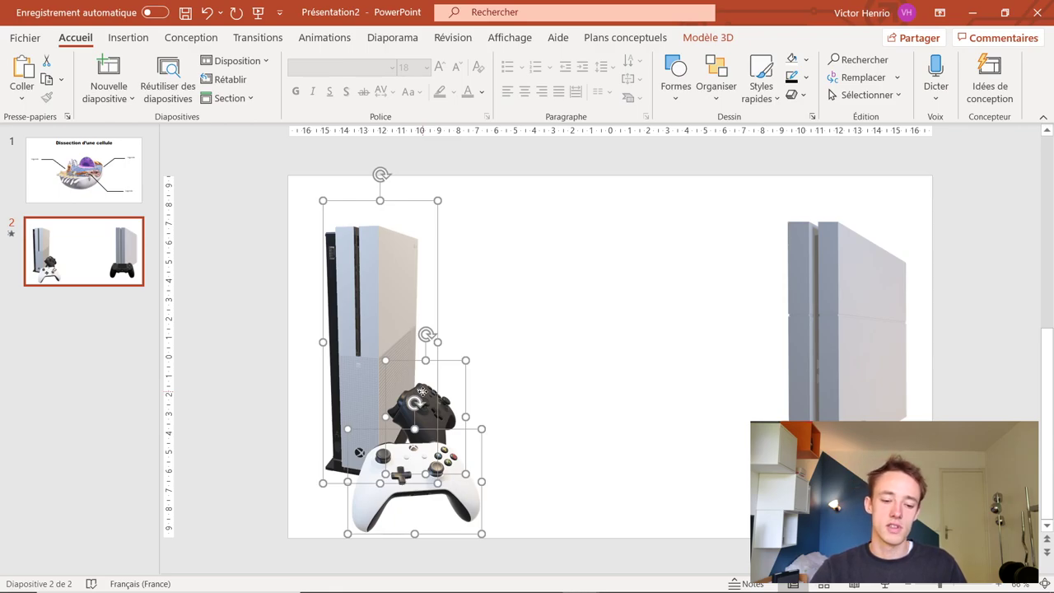
Nudge the console models slightly right and delete the empty model frame at the left edge.
drag(422, 391, 427, 391)
click(574, 302)
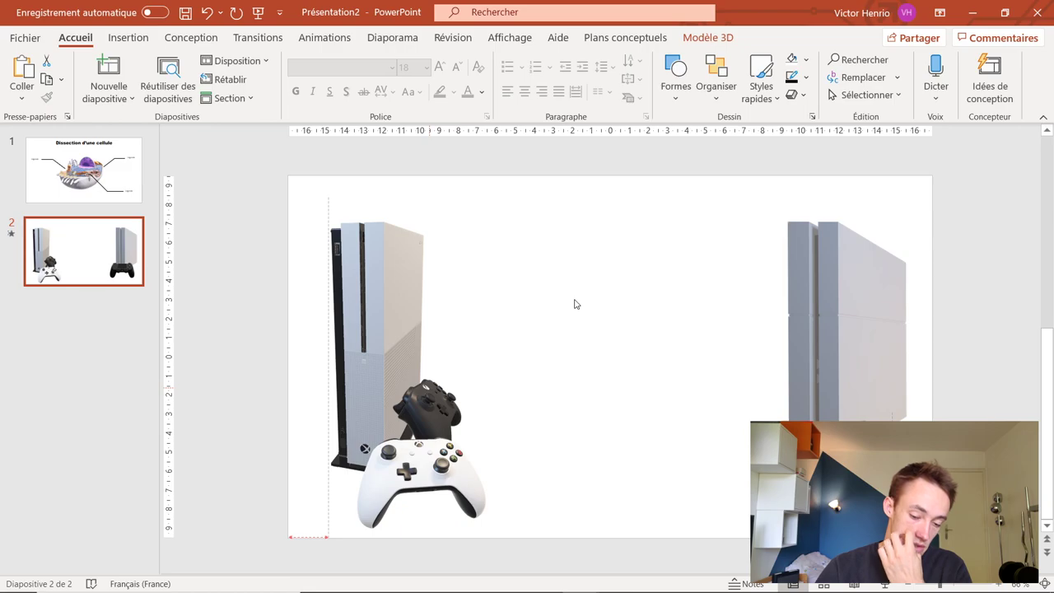
key(Delete)
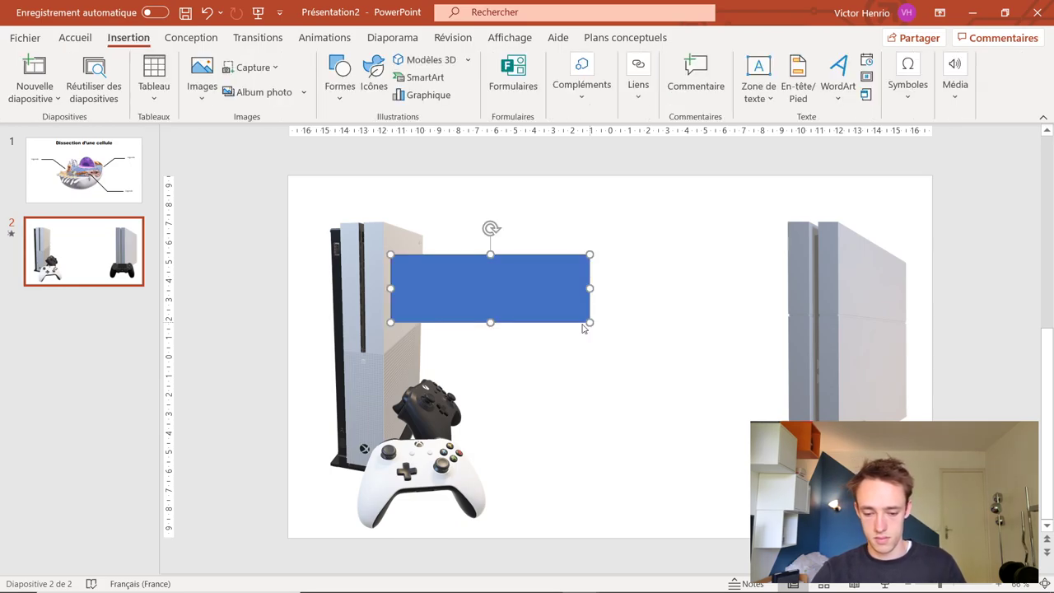
Copy the blue rectangle to the lower right and send both rectangles to the background.
ctrl+drag(524, 300, 757, 386)
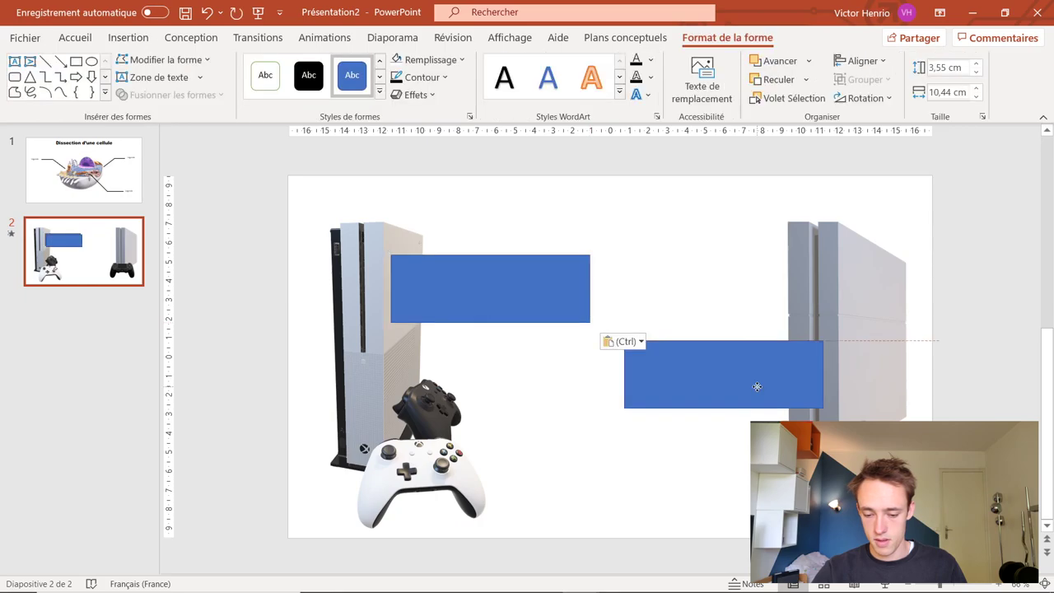
shift+click(484, 281)
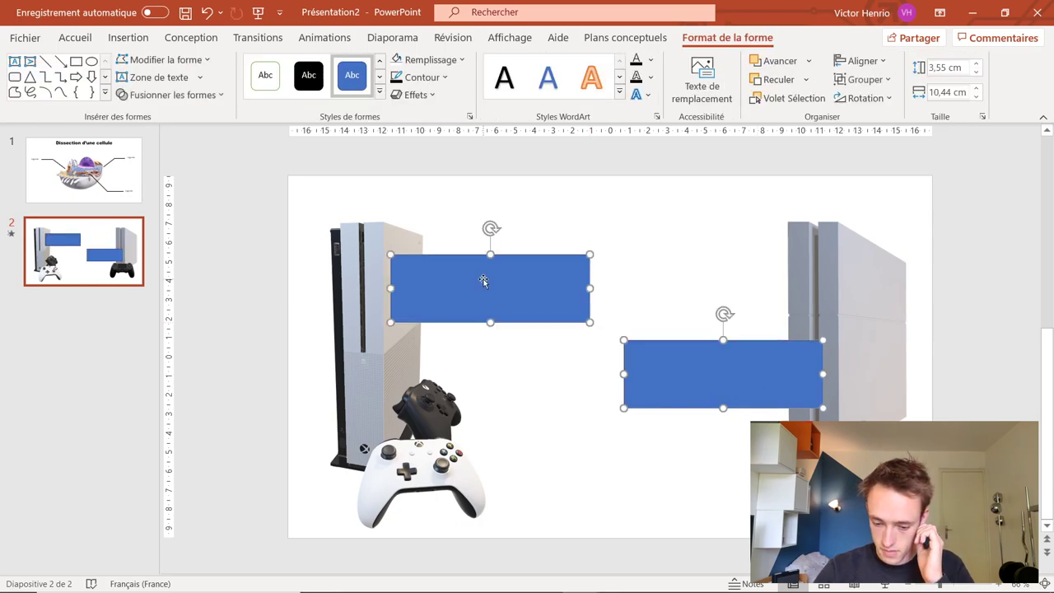
right_click(484, 282)
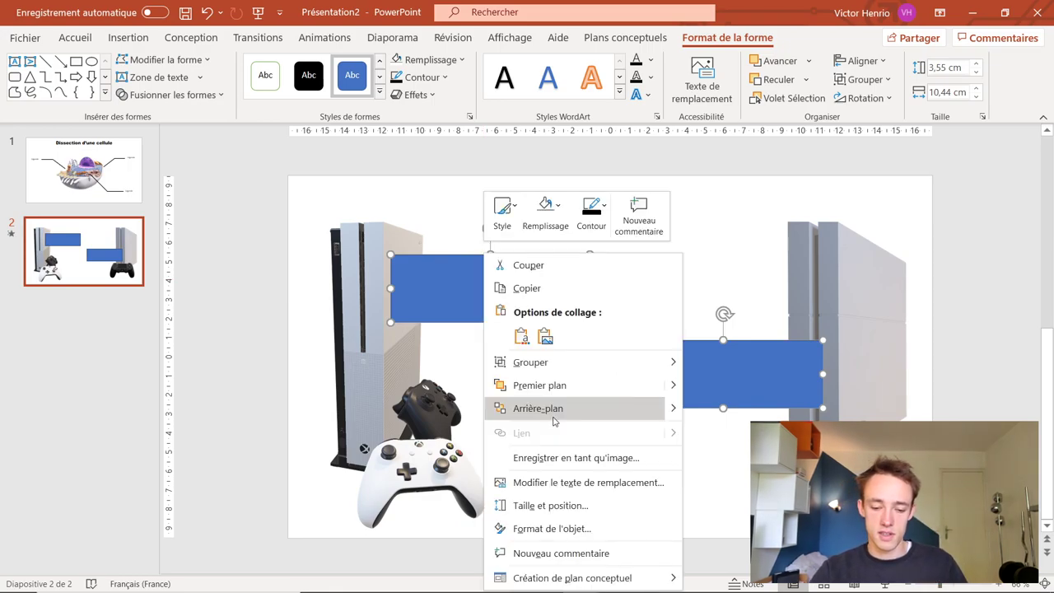
click(554, 418)
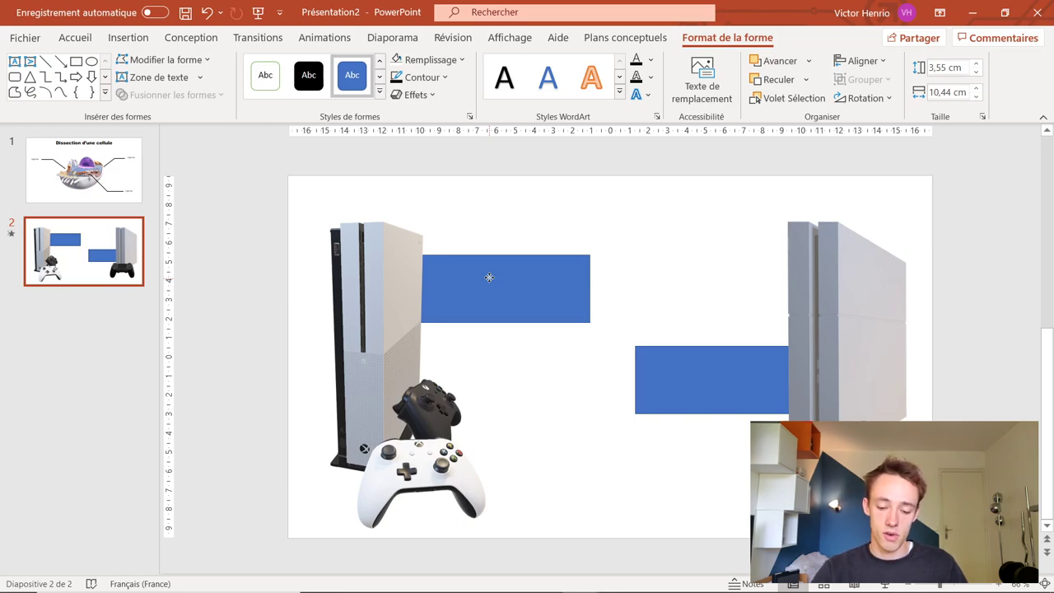
Paste the console logos and eyedropper the Xbox green into the top rectangle, then undo.
key(ctrl+v)
drag(671, 478, 428, 452)
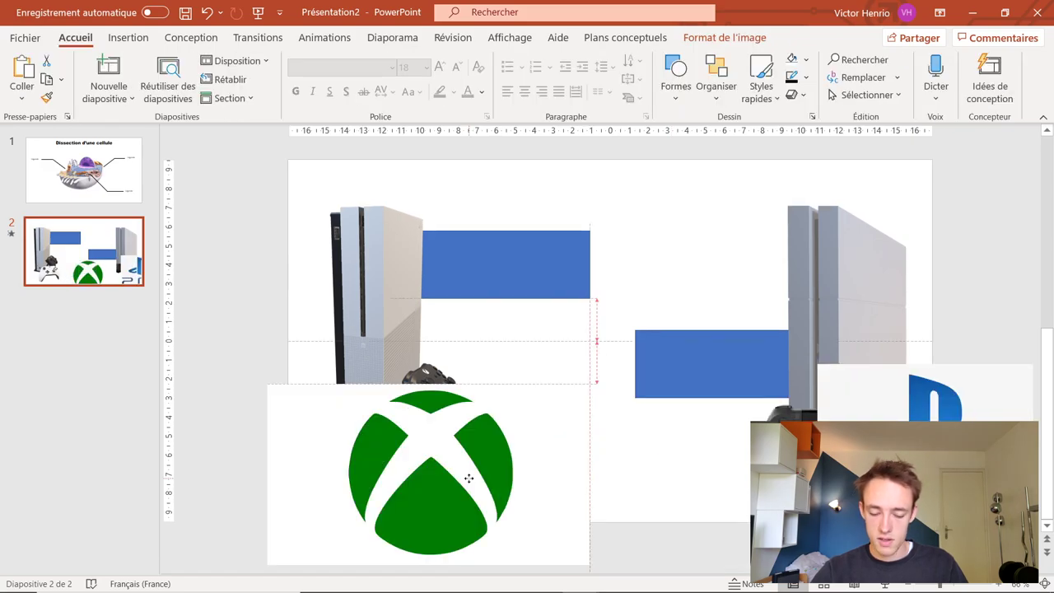
click(496, 280)
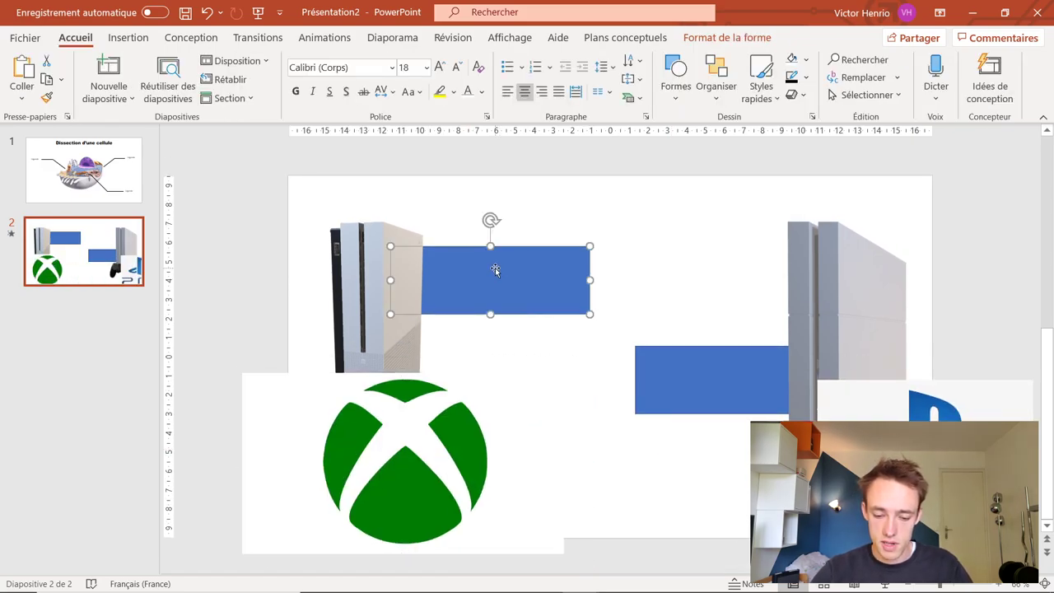
right_click(496, 280)
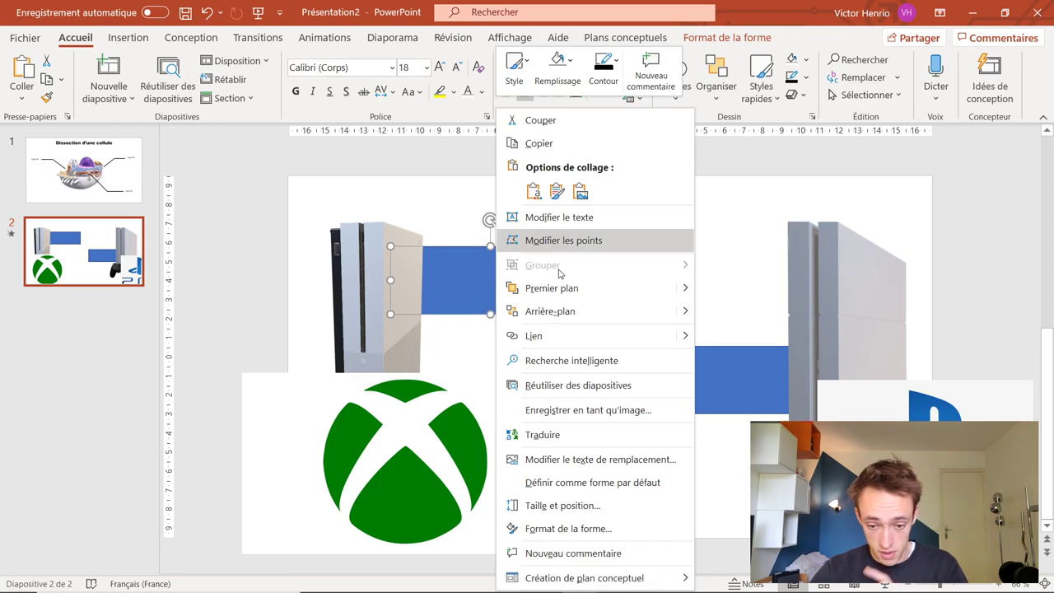
click(557, 67)
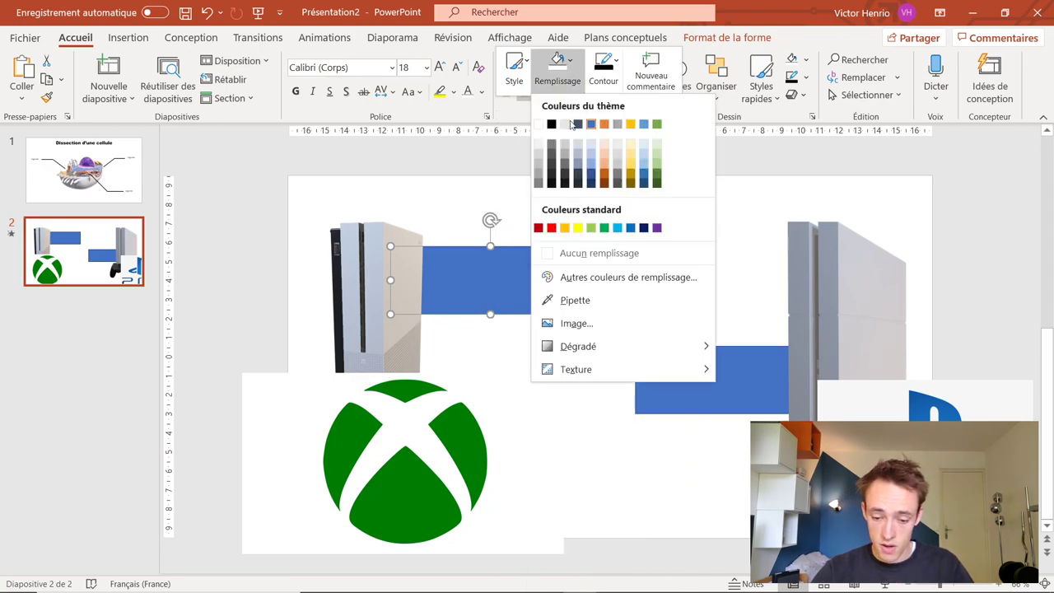
click(587, 301)
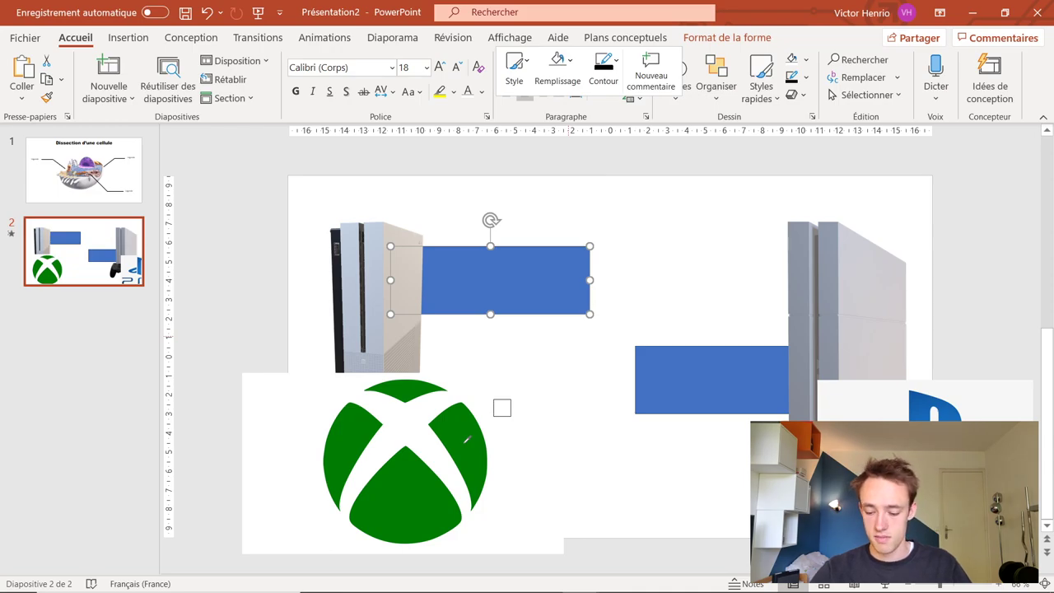
click(465, 442)
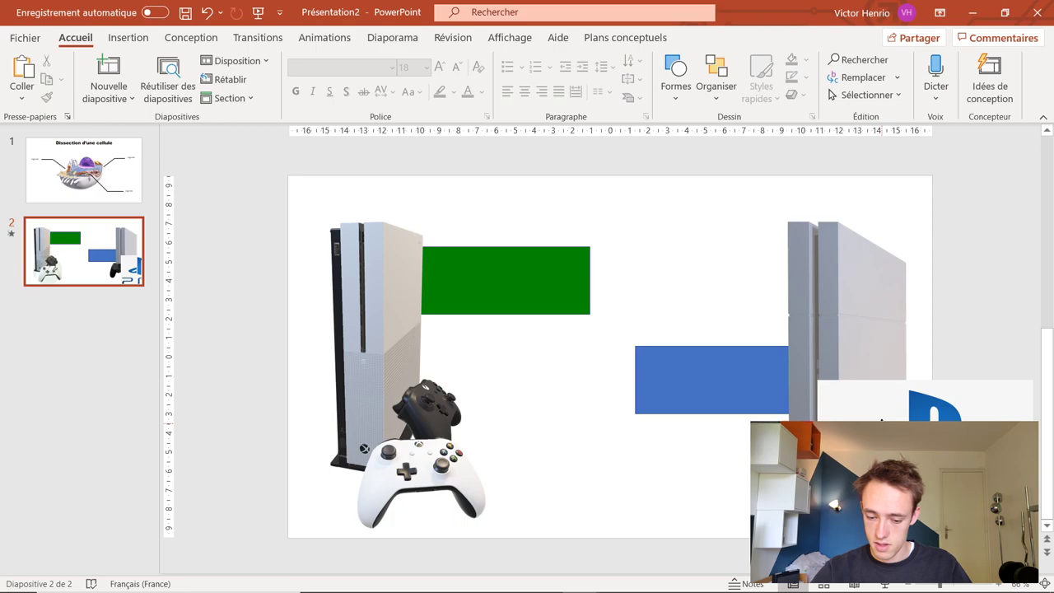
key(ctrl+z)
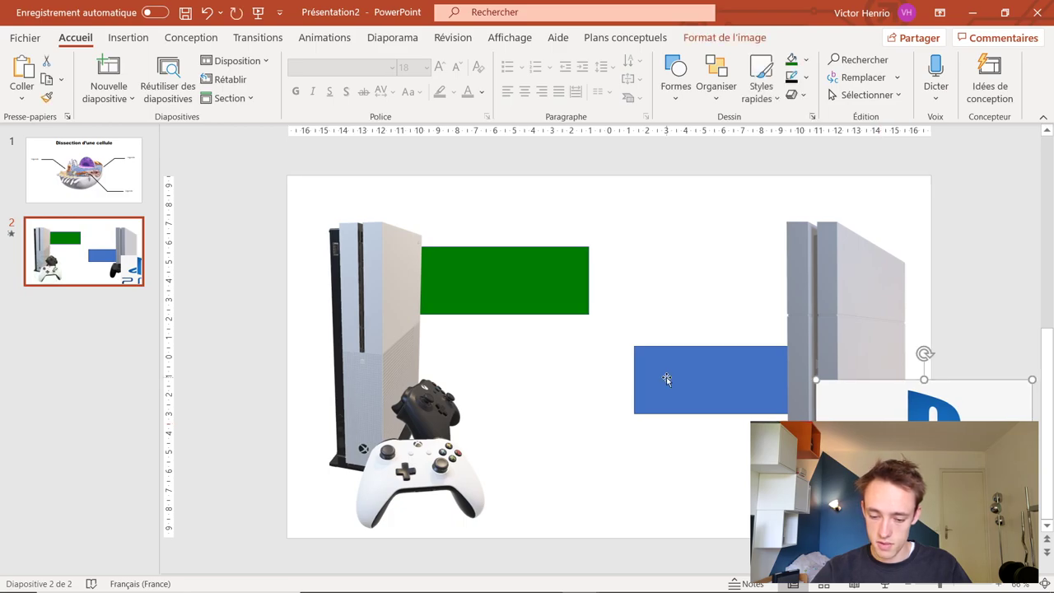
Open options for the lower rectangle, then select the PS4 and Xbox models.
right_click(667, 376)
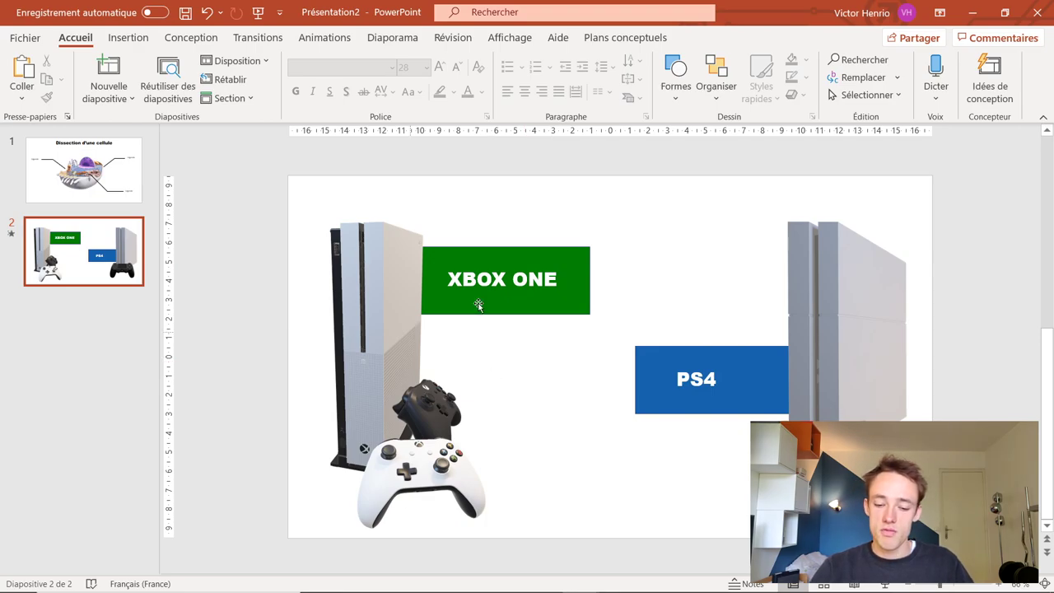
click(898, 291)
click(376, 337)
click(609, 486)
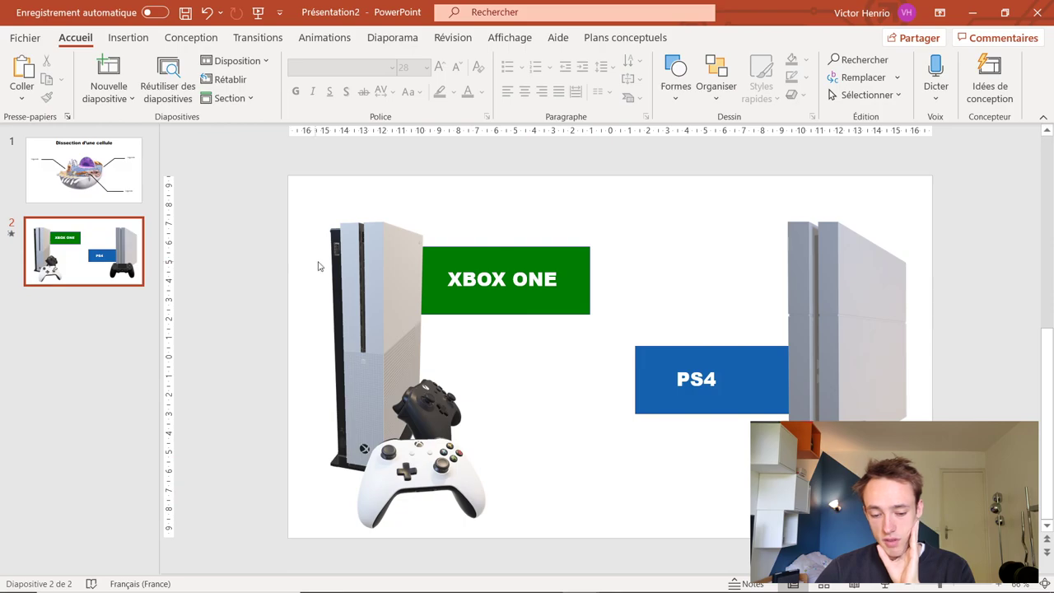
click(363, 262)
right_click(363, 262)
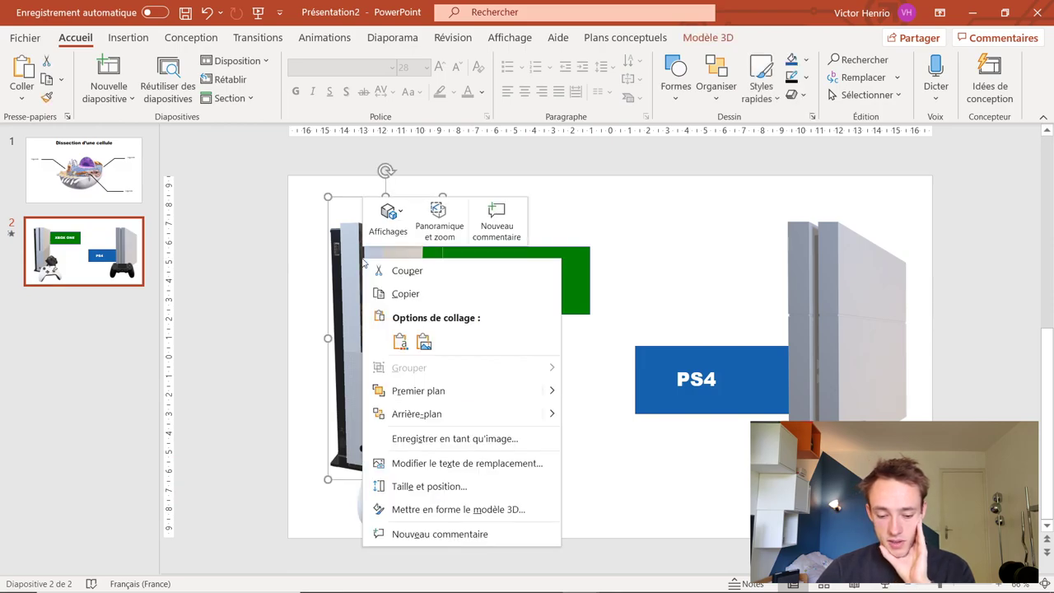
click(437, 510)
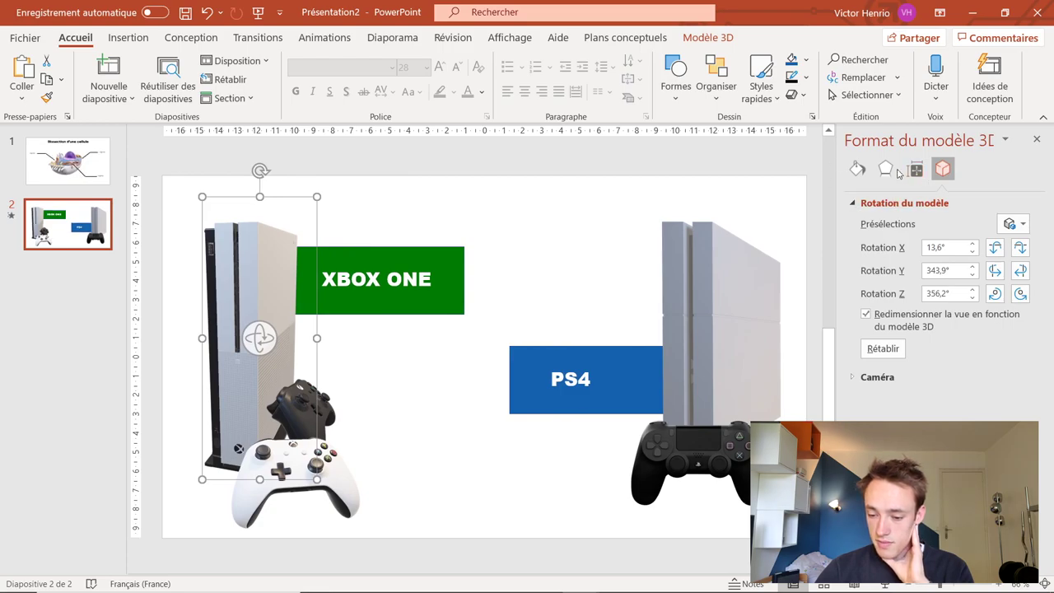
click(885, 169)
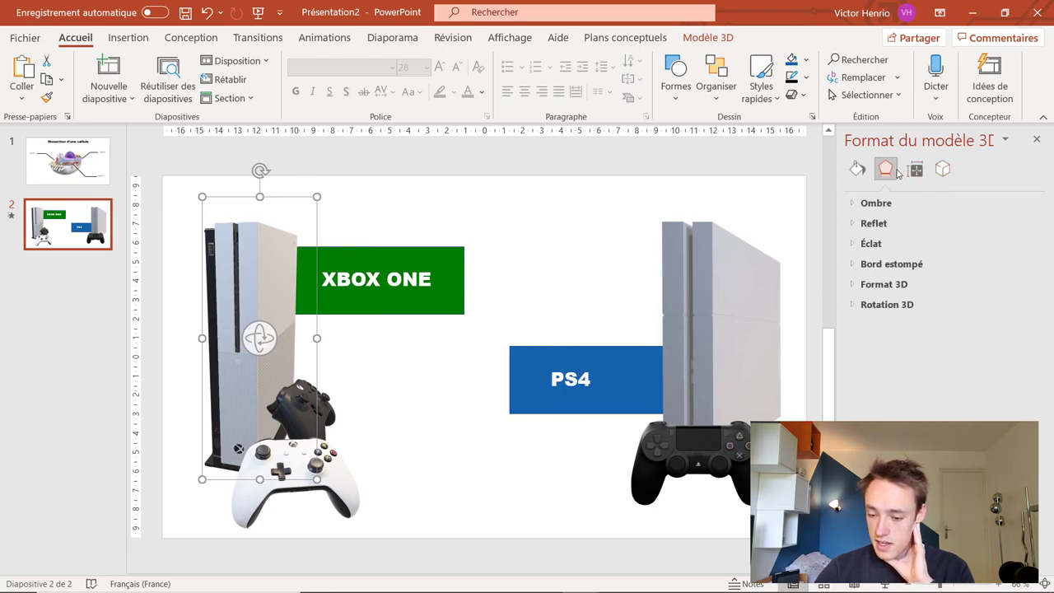
click(865, 204)
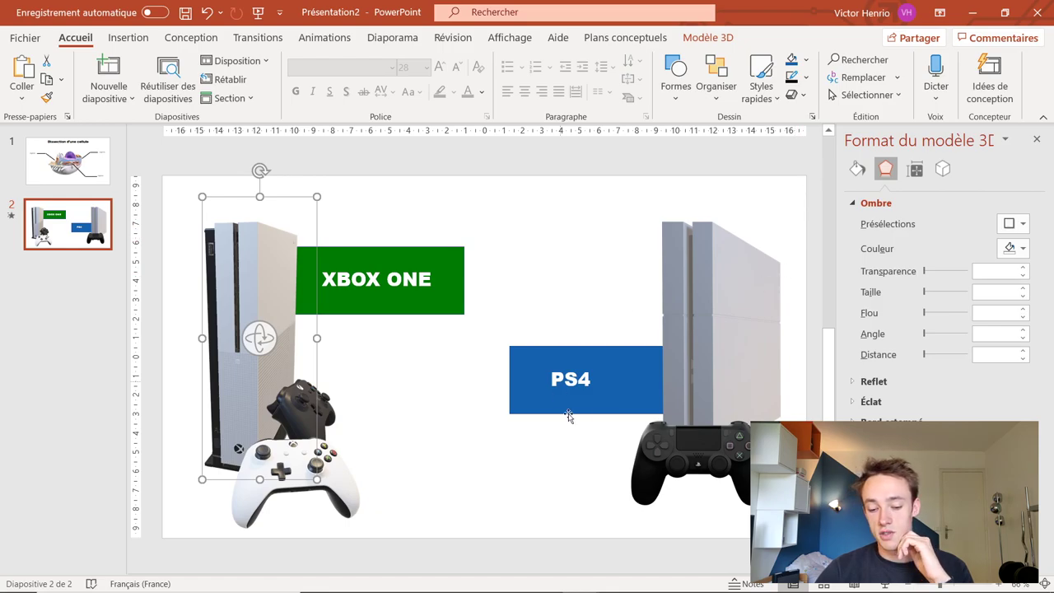
click(695, 190)
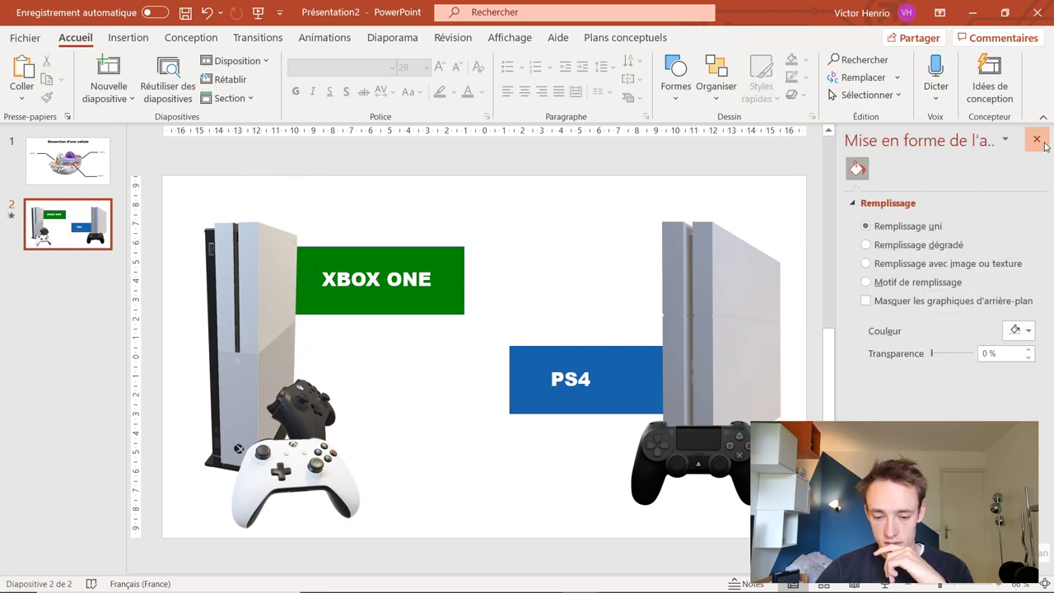
click(1037, 140)
click(71, 317)
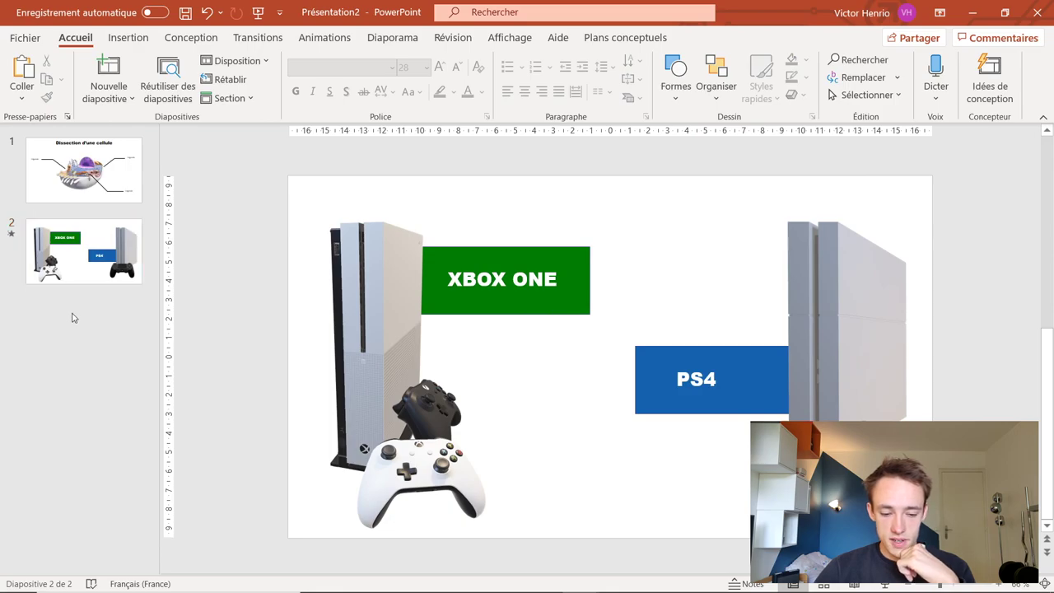
right_click(72, 317)
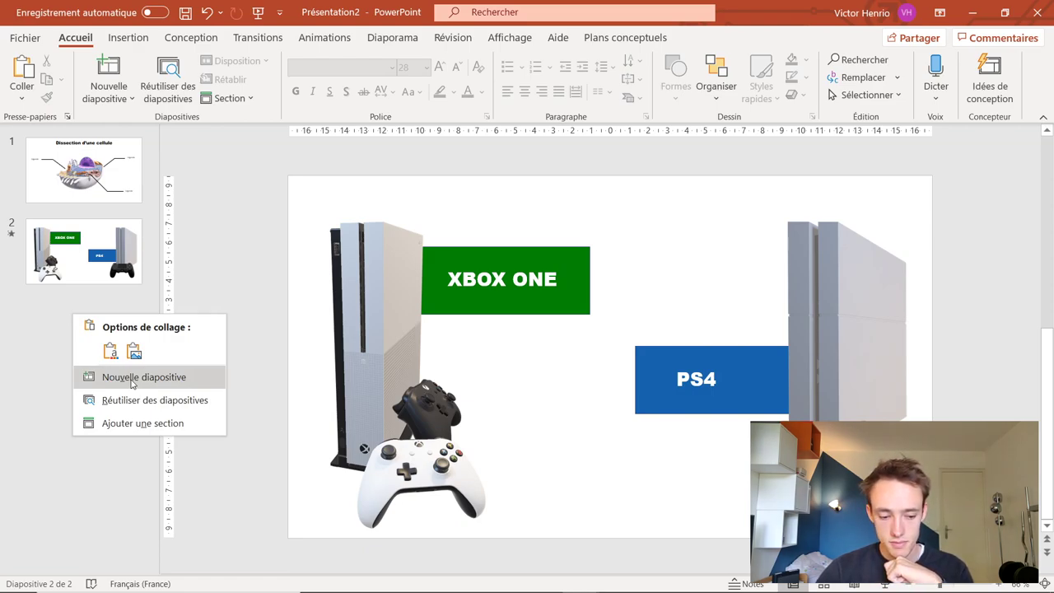
Add a blank slide 3 and paste the PS4 model onto it.
click(131, 377)
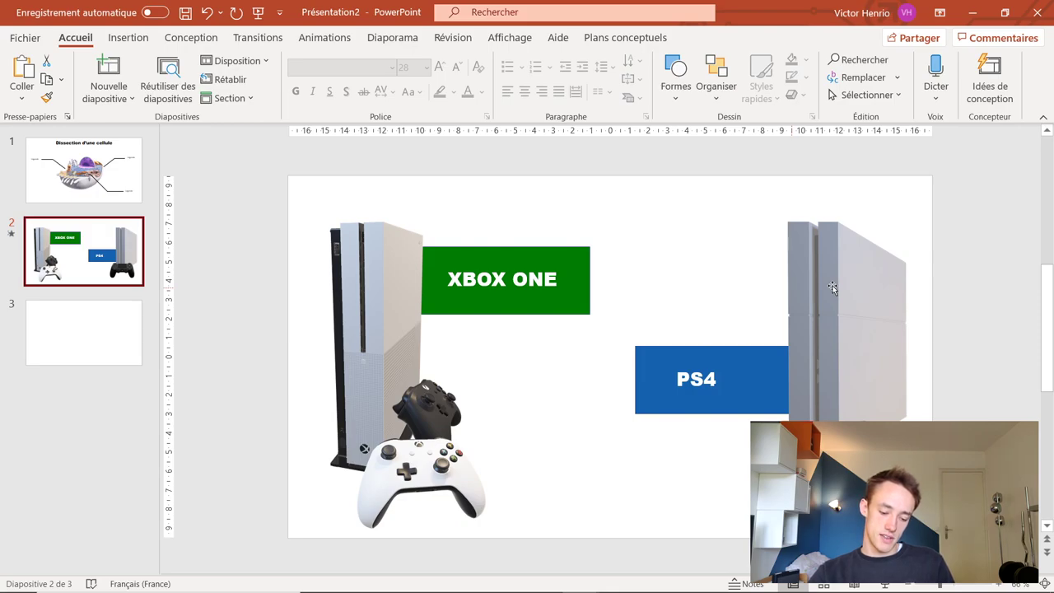
key(Page_Down)
key(ctrl+v)
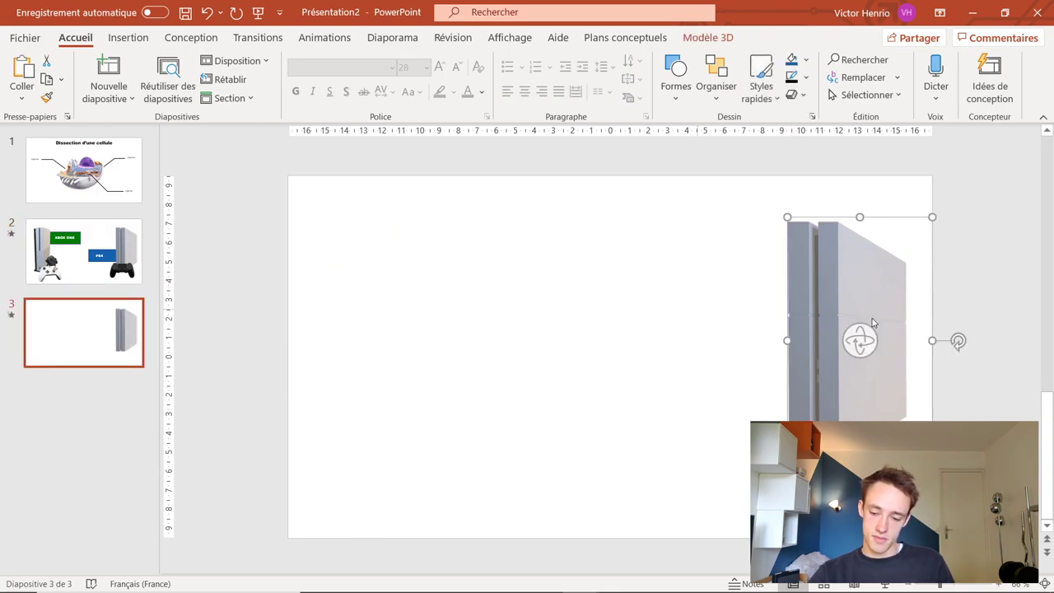
Lay the PS4 model flat and angled on the left, and apply the Morphose transition.
mouse_move(874, 323)
mouse_down()
mouse_move(819, 417)
mouse_move(944, 401)
mouse_up()
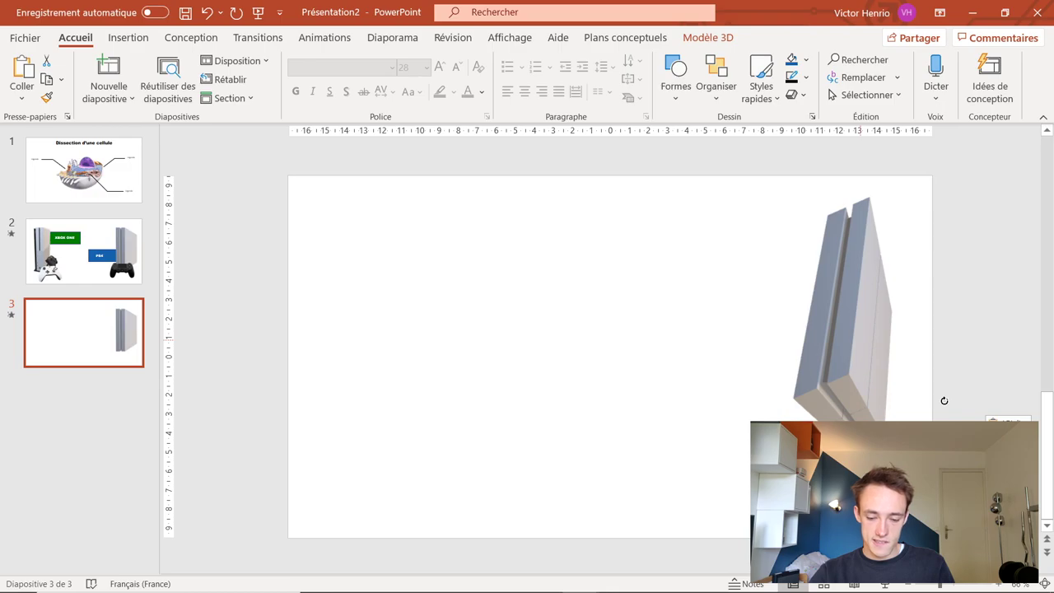
drag(944, 400, 266, 149)
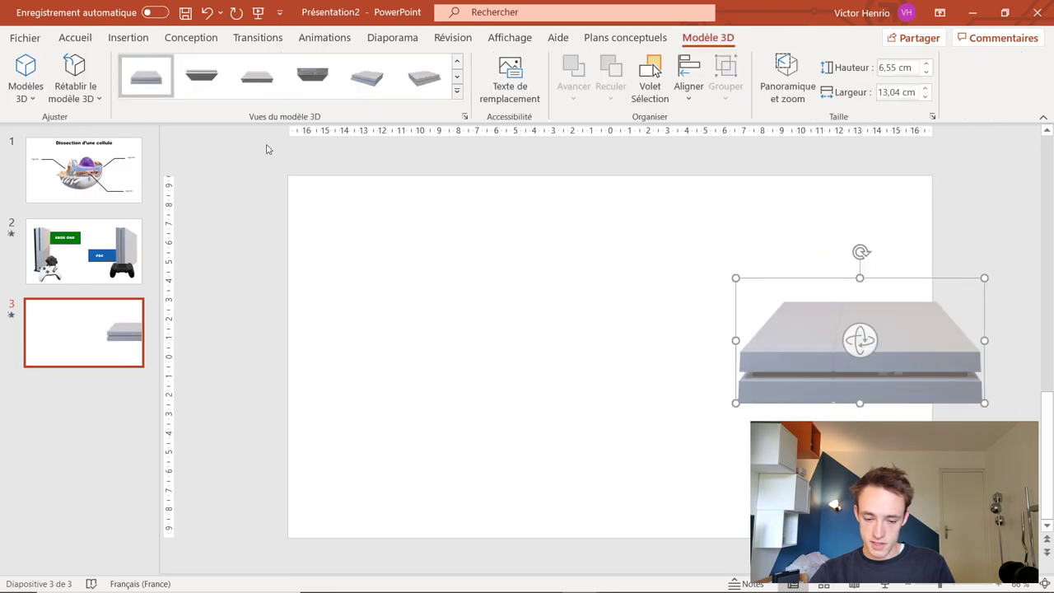
drag(811, 313, 384, 338)
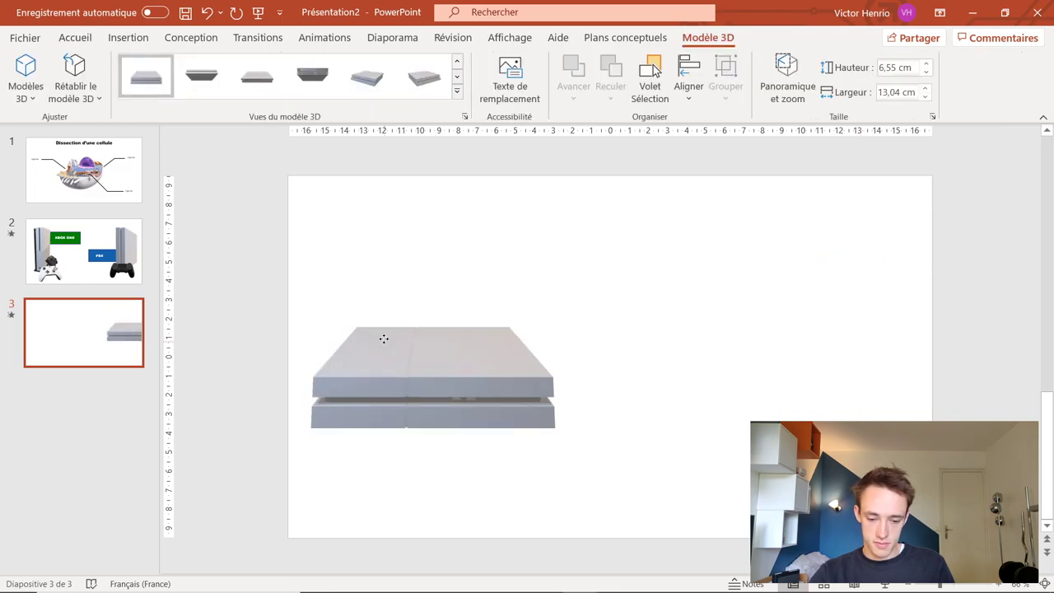
key(Escape)
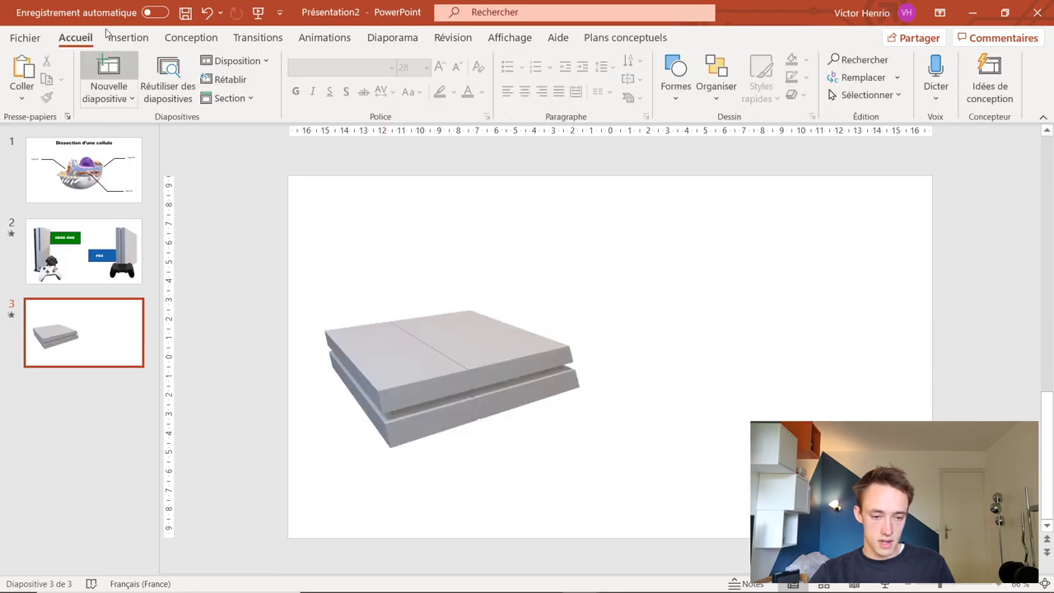
key(alt+k)
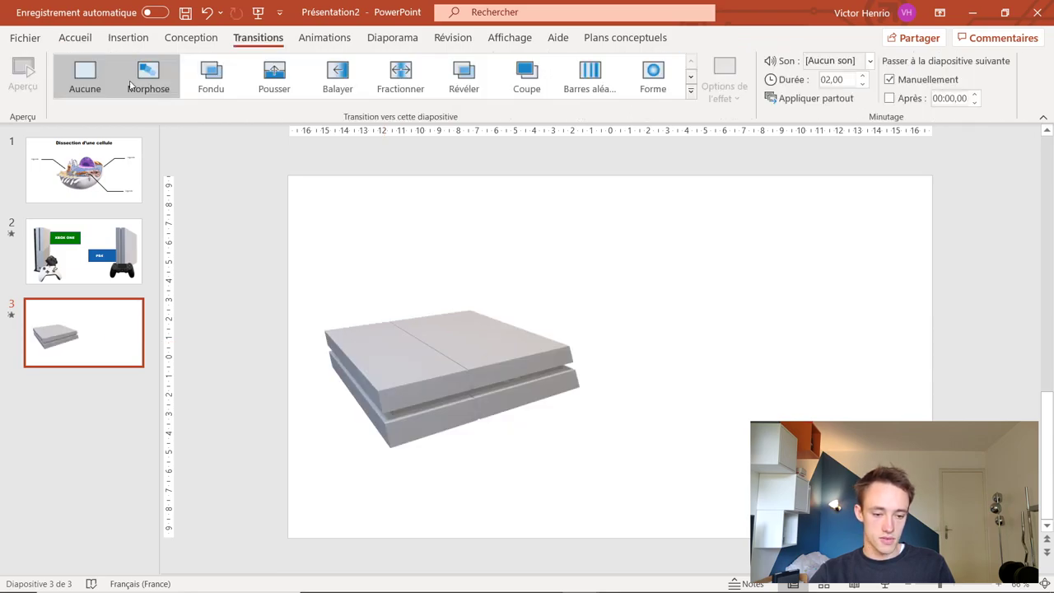
click(131, 82)
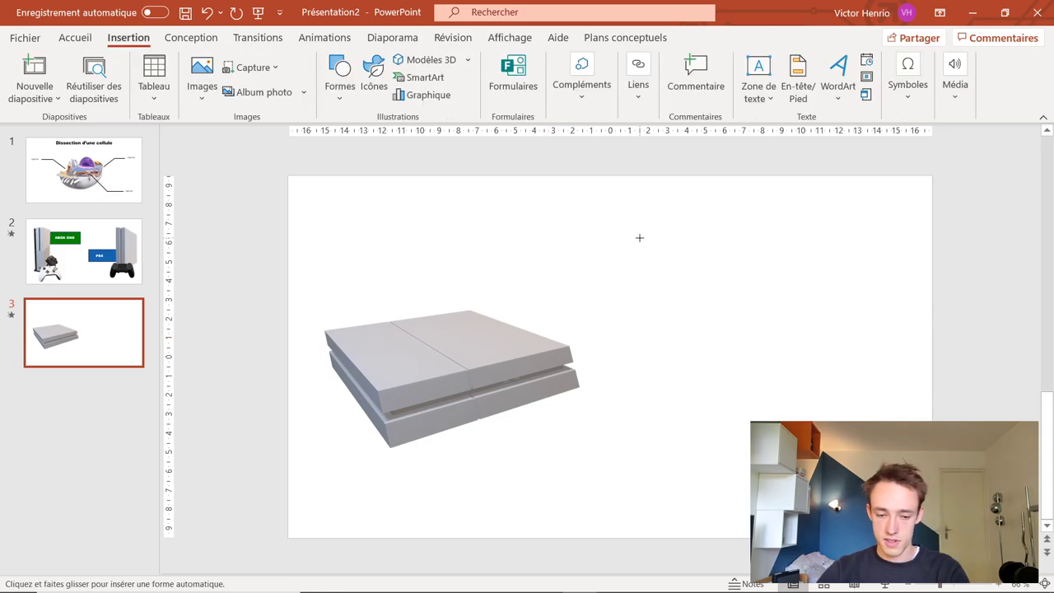
Draw a rectangle over the slide's right side and fill it dark blue.
mouse_move(635, 230)
mouse_down()
mouse_move(990, 498)
mouse_move(932, 497)
mouse_up()
right_click(745, 323)
click(806, 66)
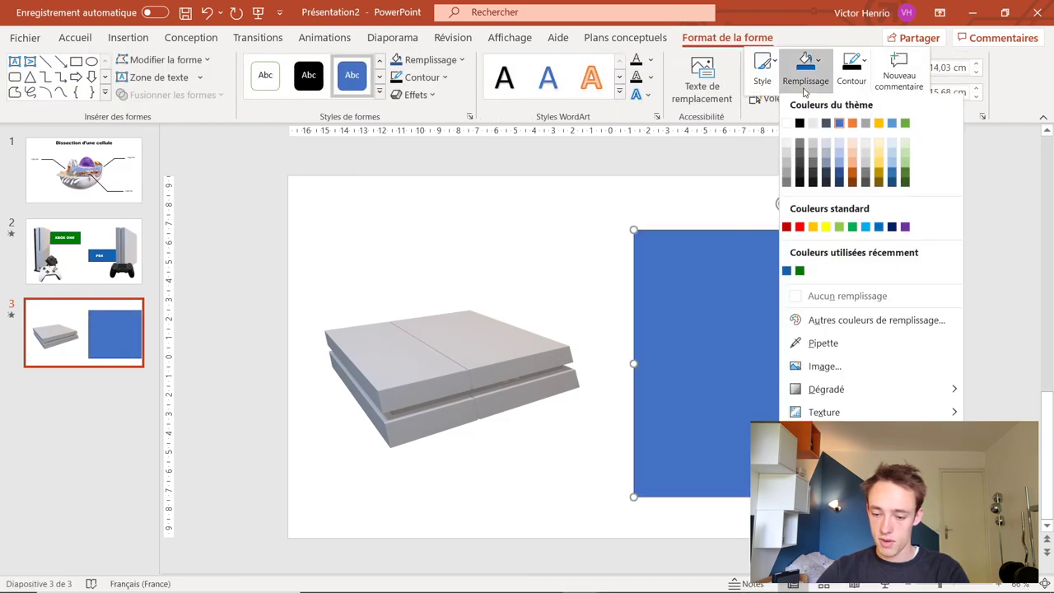
click(786, 273)
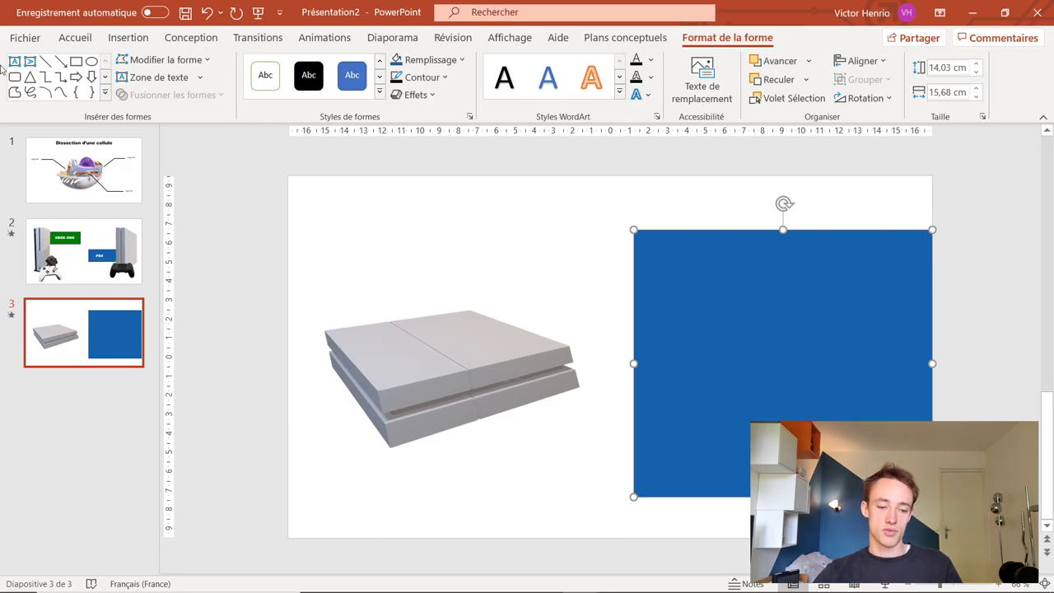
Draw a text box across the top of the blue panel.
click(127, 37)
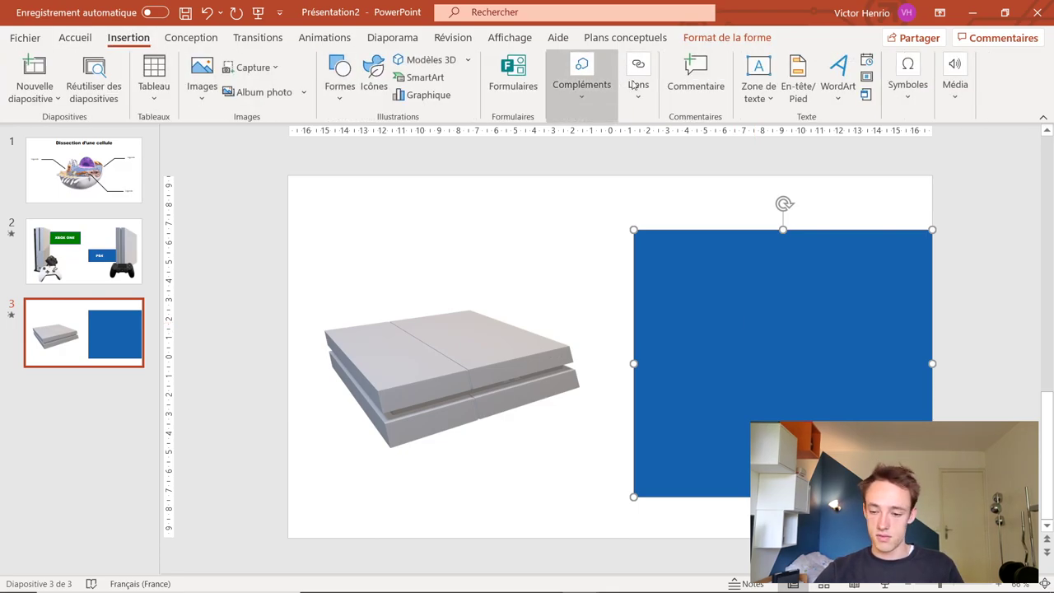
click(754, 95)
drag(725, 246, 868, 283)
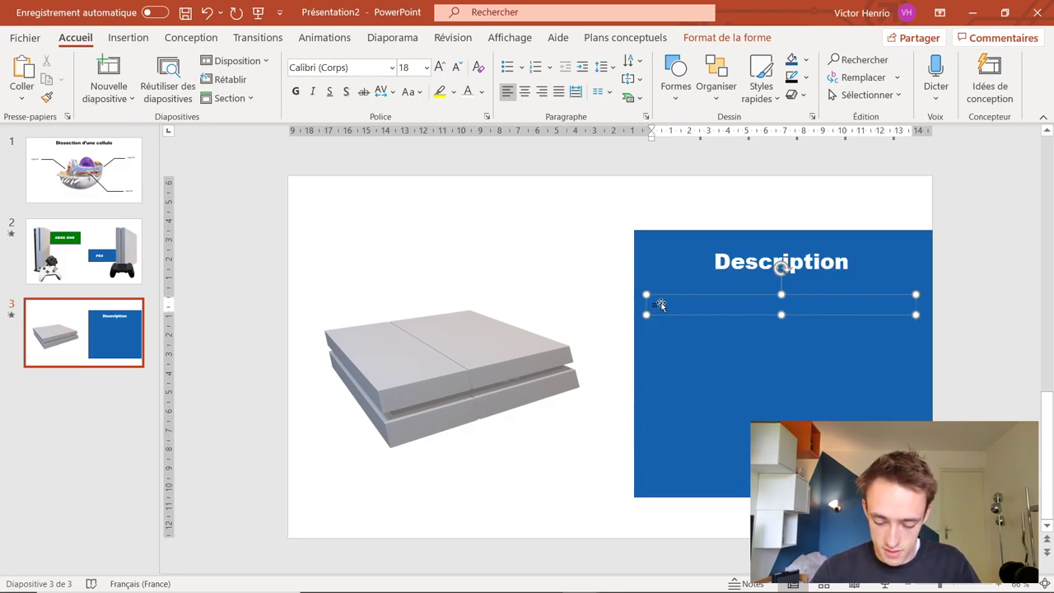
Fill the Description box with three =lorem() paragraphs and justify them.
text(lorem())
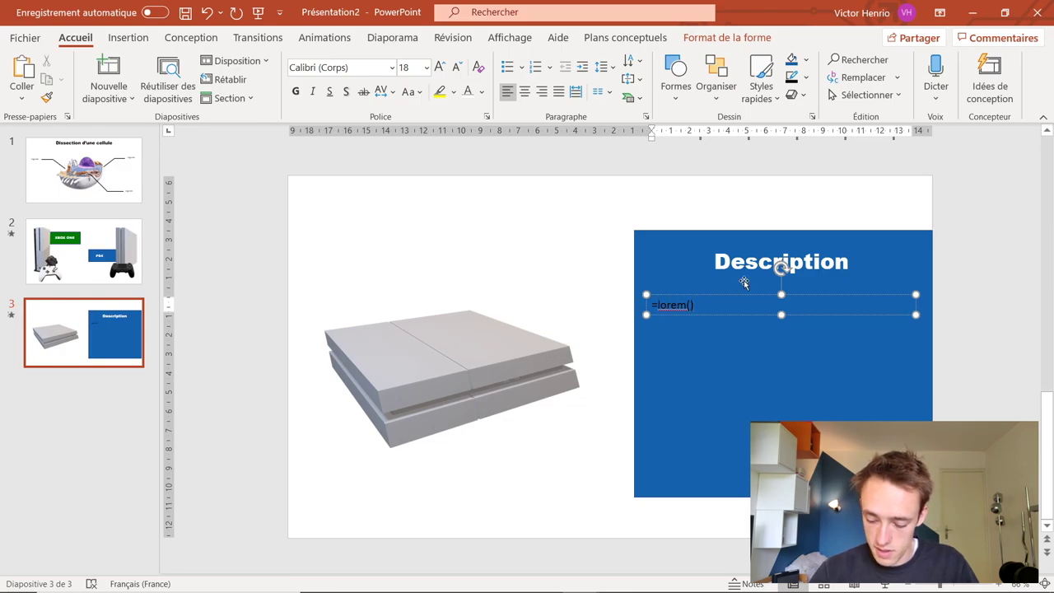
key(Return)
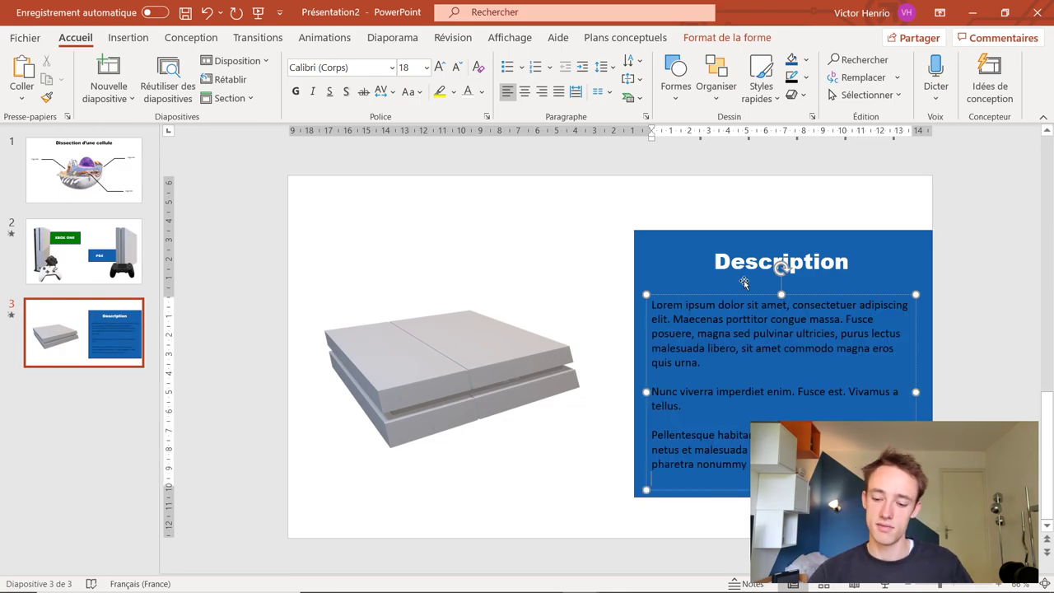
key(ctrl+a)
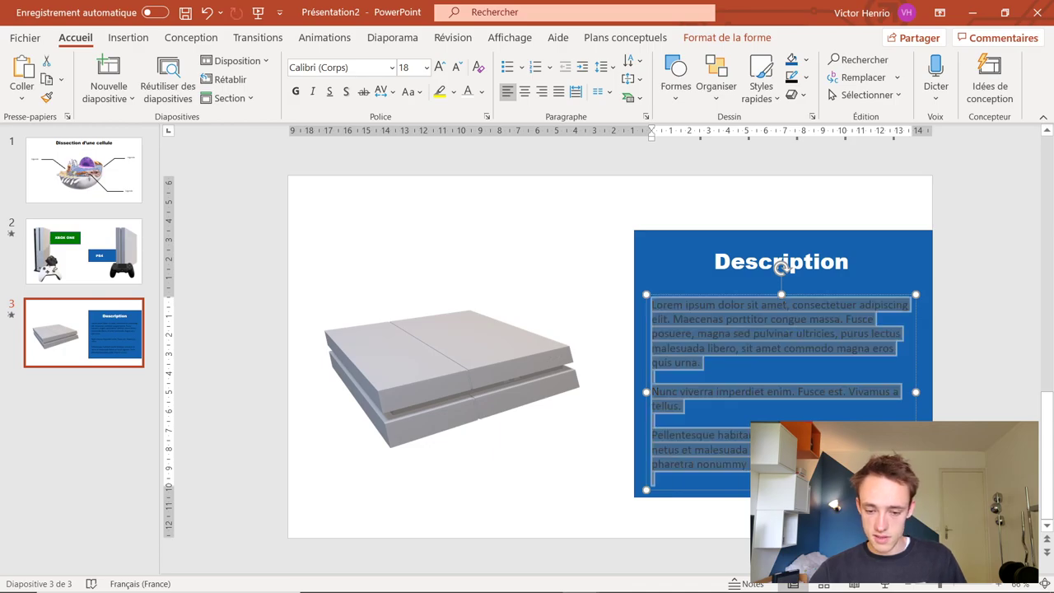
key(Escape)
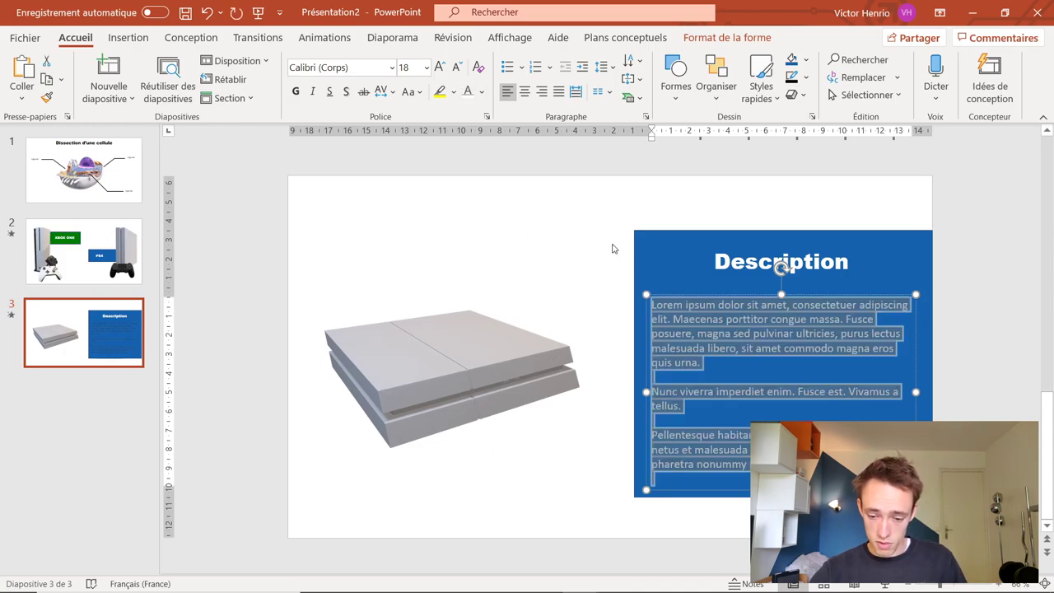
click(682, 207)
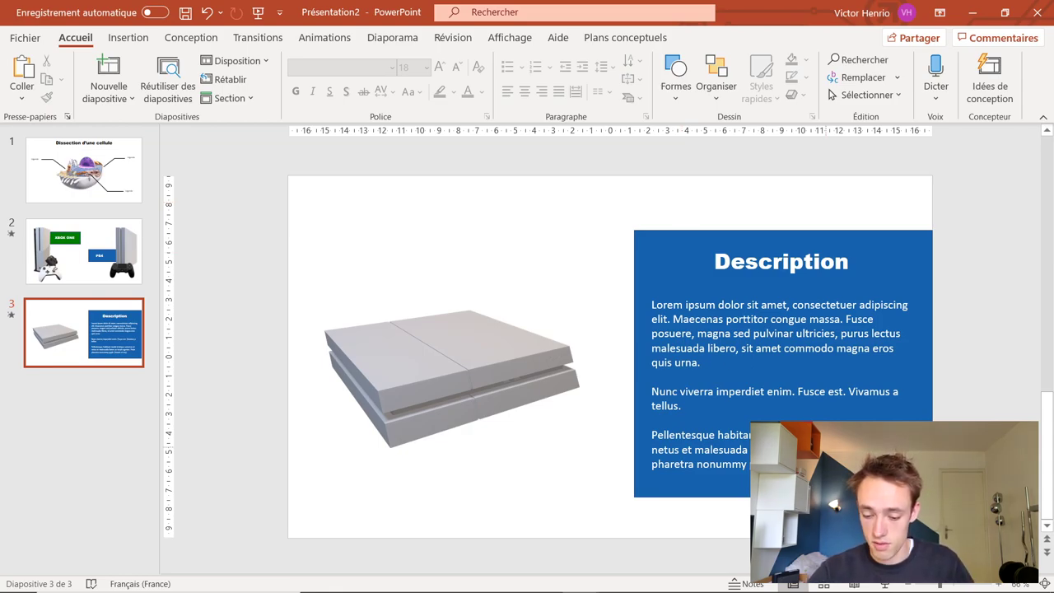
click(774, 371)
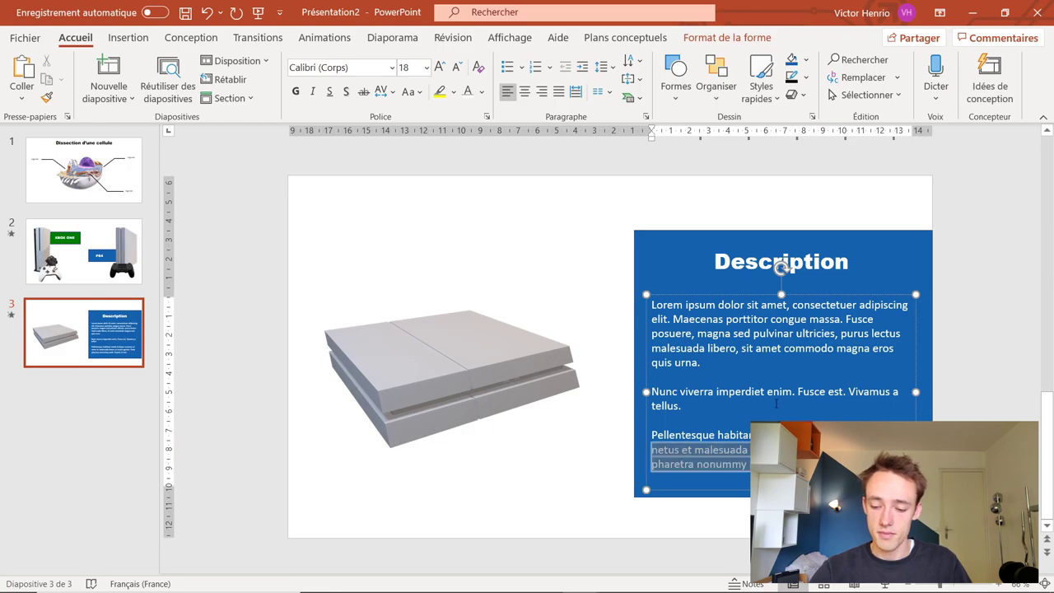
key(ctrl+a)
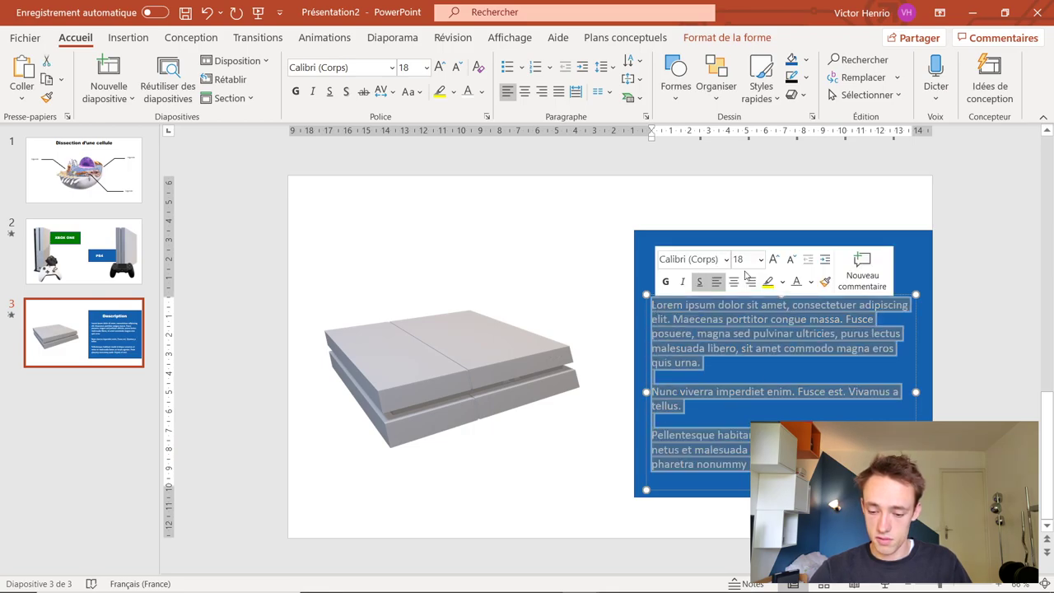
key(ctrl+j)
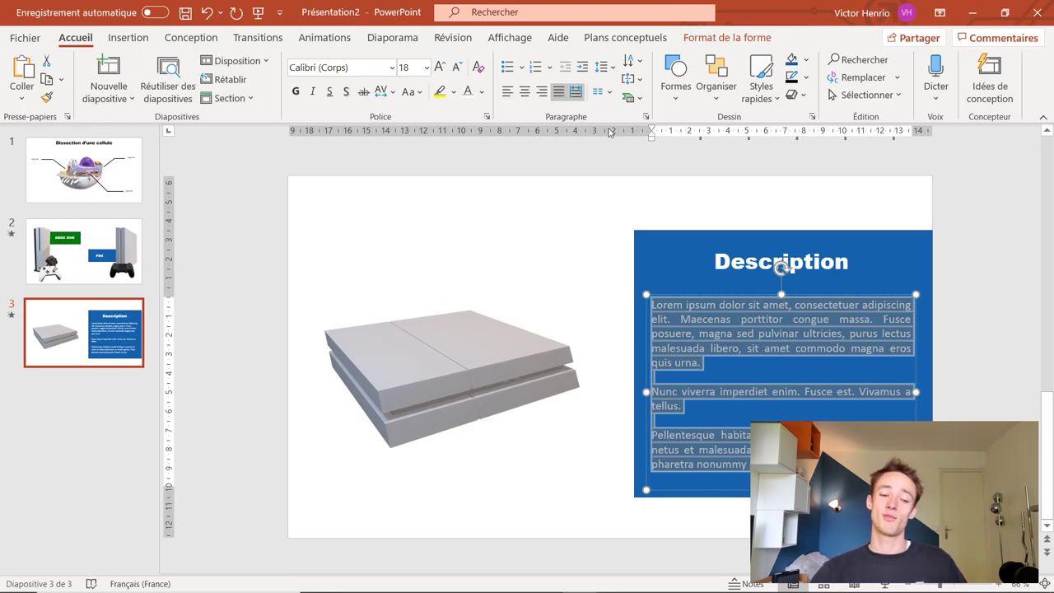
click(454, 382)
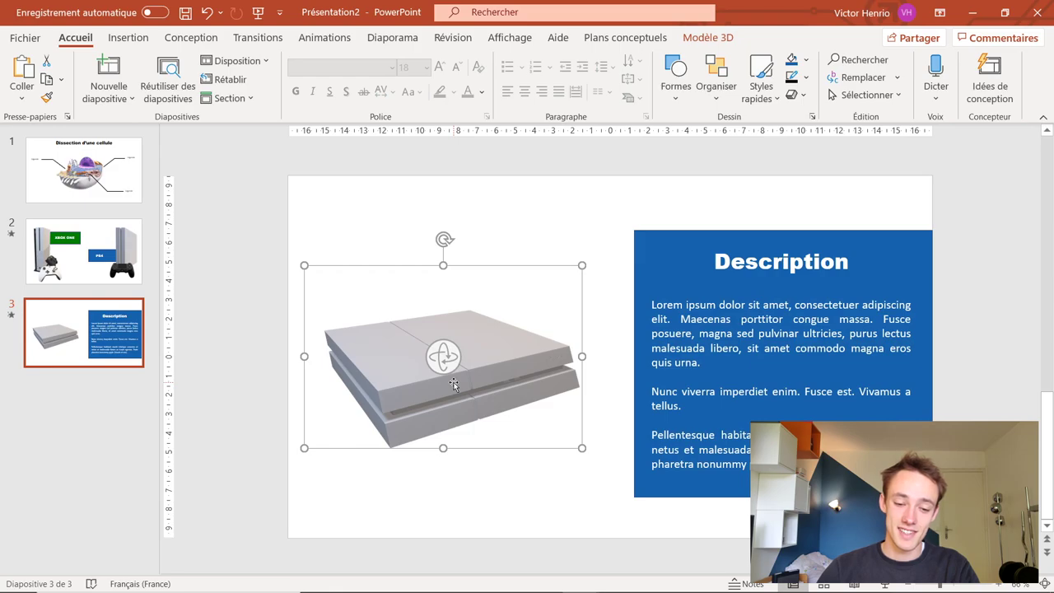
Replace the PS4 model's Balancement animation with the Départ 3D effect, lasting 01,00.
click(322, 38)
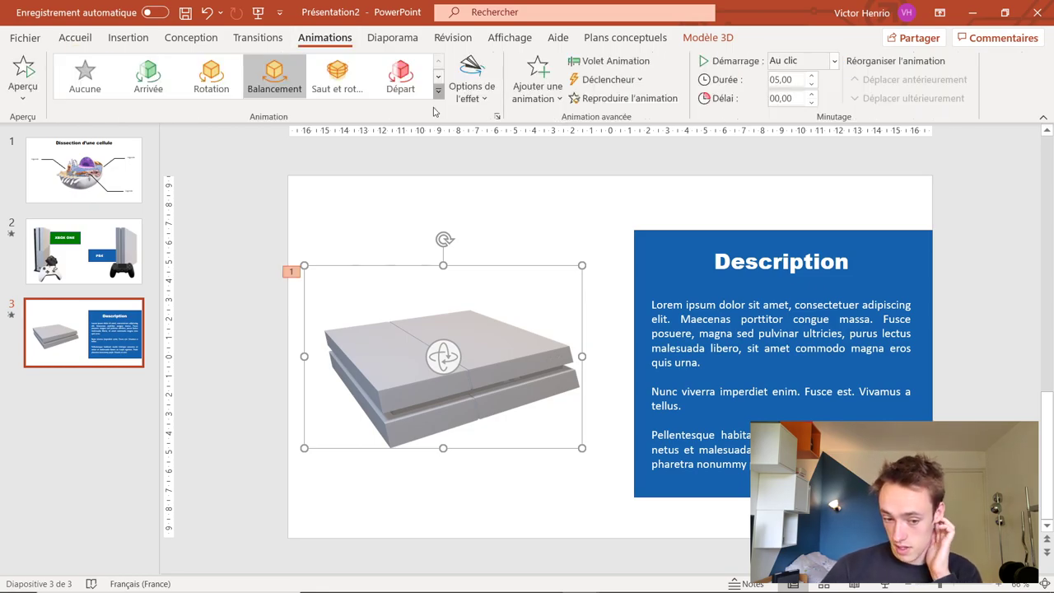
click(438, 91)
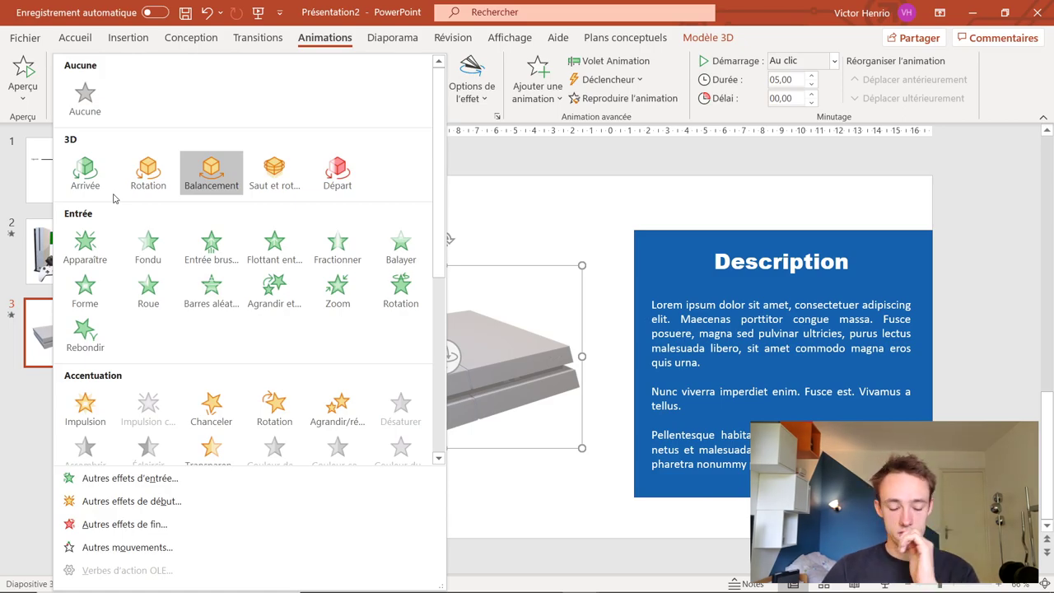
click(89, 173)
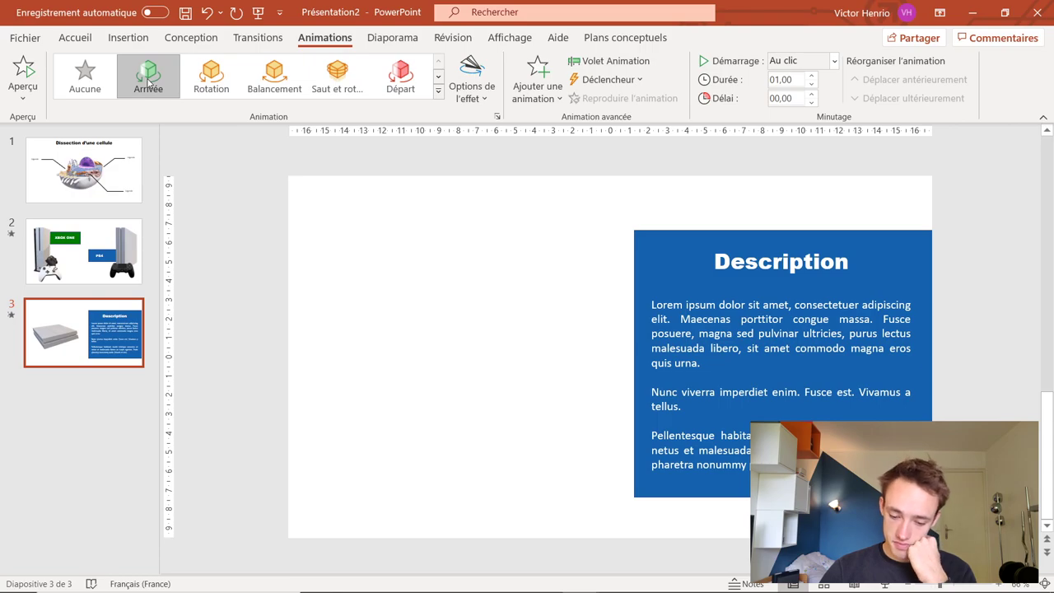
click(211, 78)
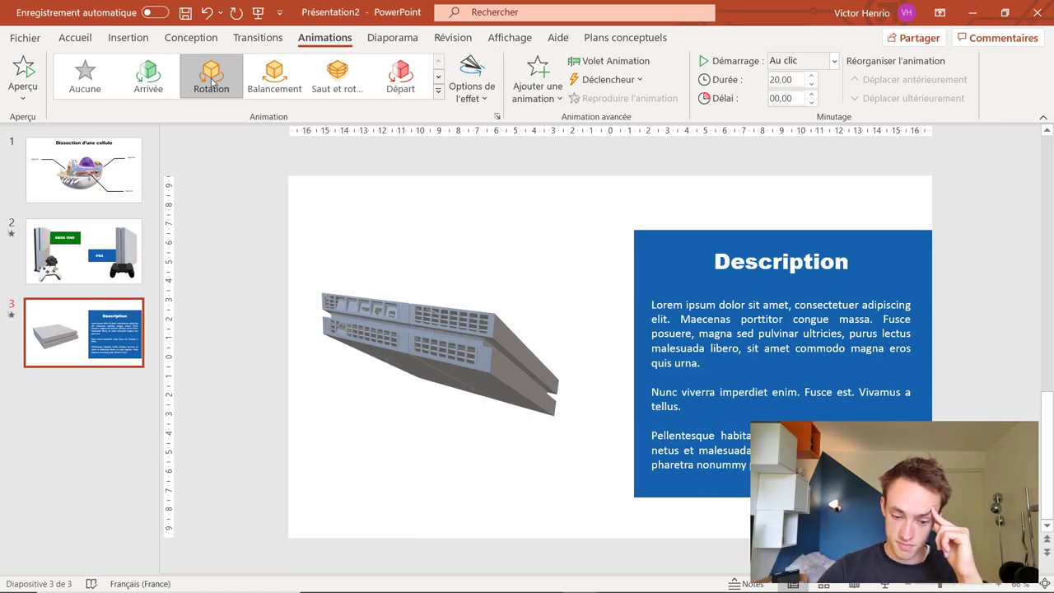
click(400, 76)
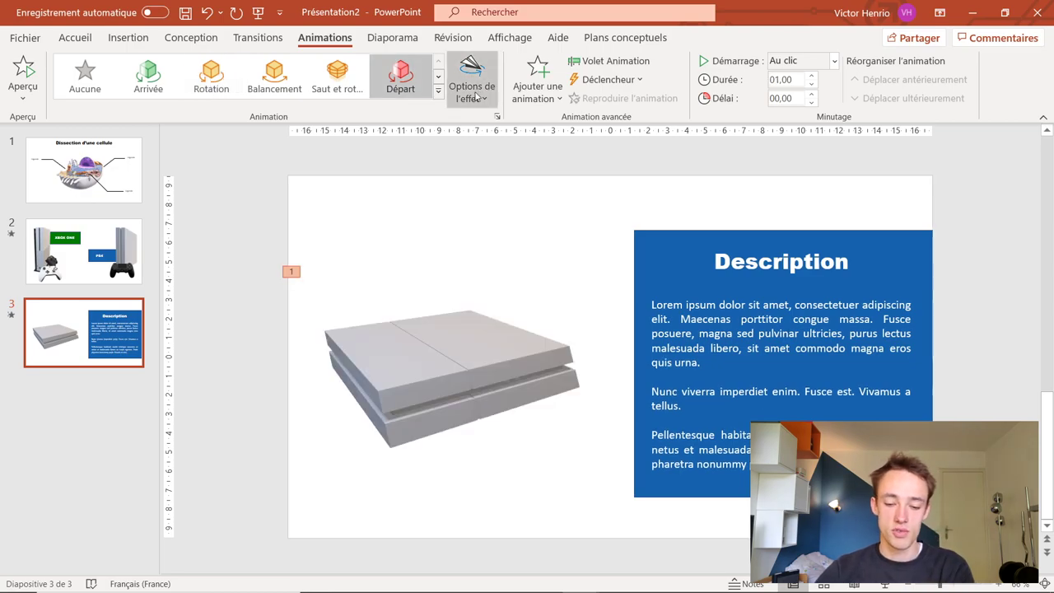
click(477, 96)
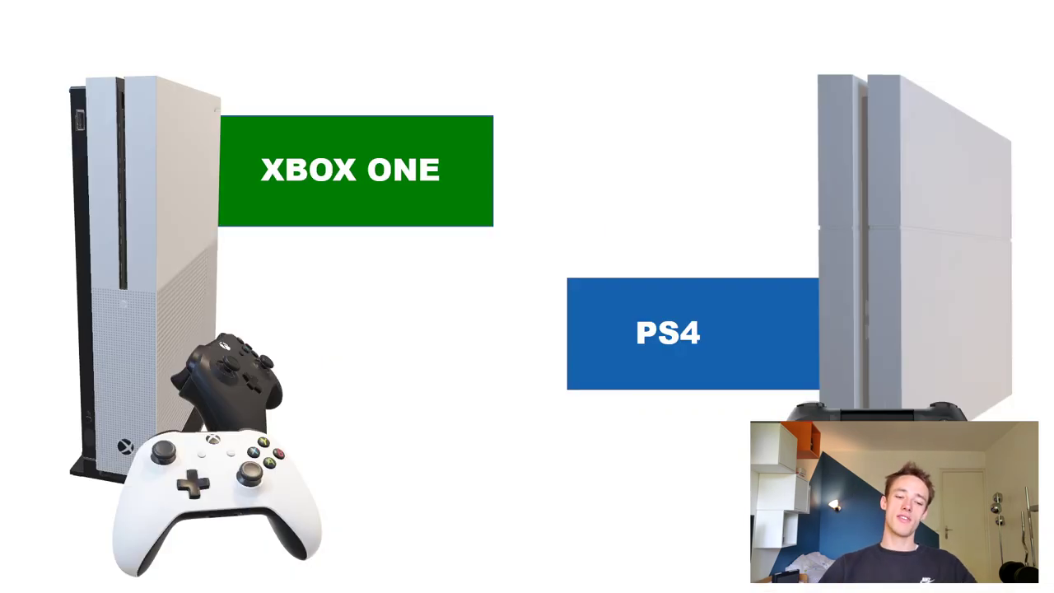
Advance the slideshow through the Morph transition to the PS4 Description slide.
key(Right)
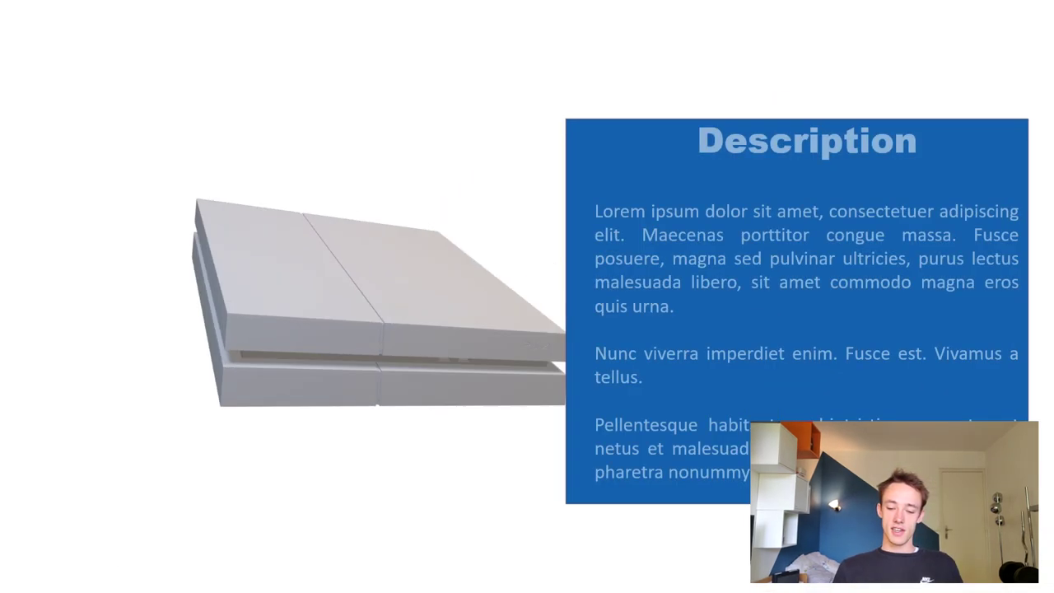